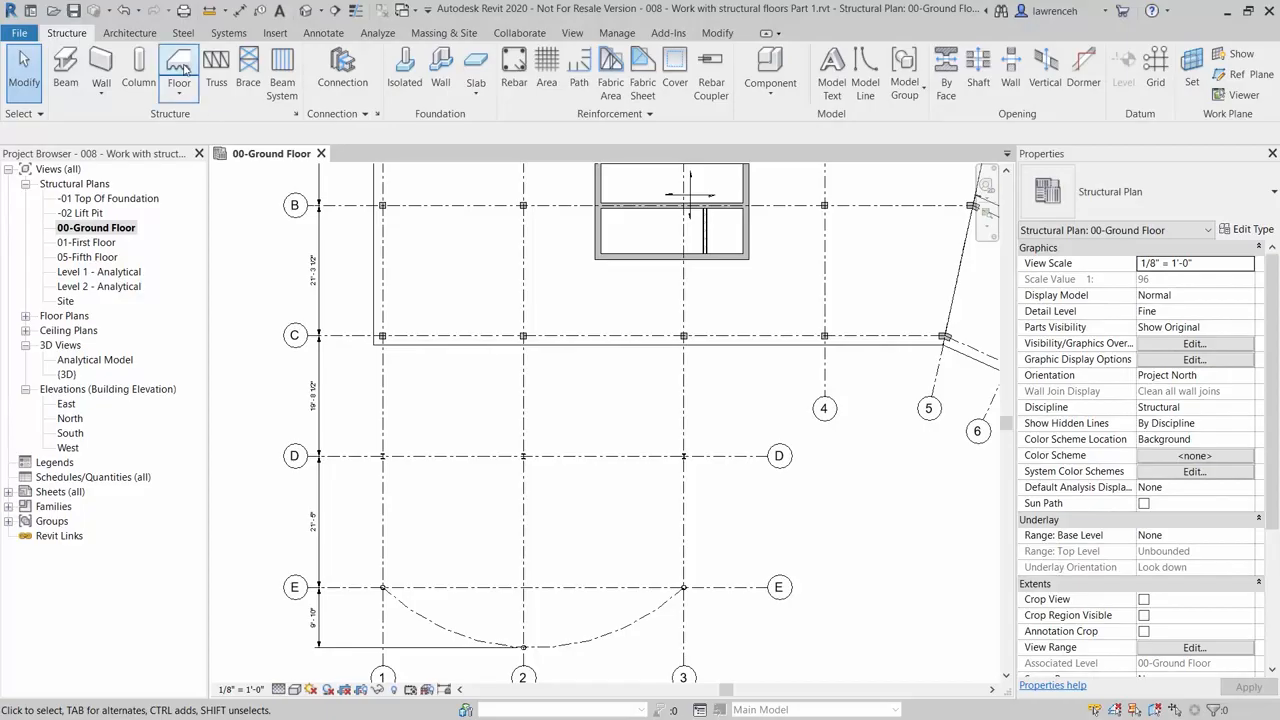
Start a structural floor on the ground floor plan using the RC Slab 12" type, with boundary lines drawn as straight lines.
{"action": "left_click", "coordinate": [180, 72]}
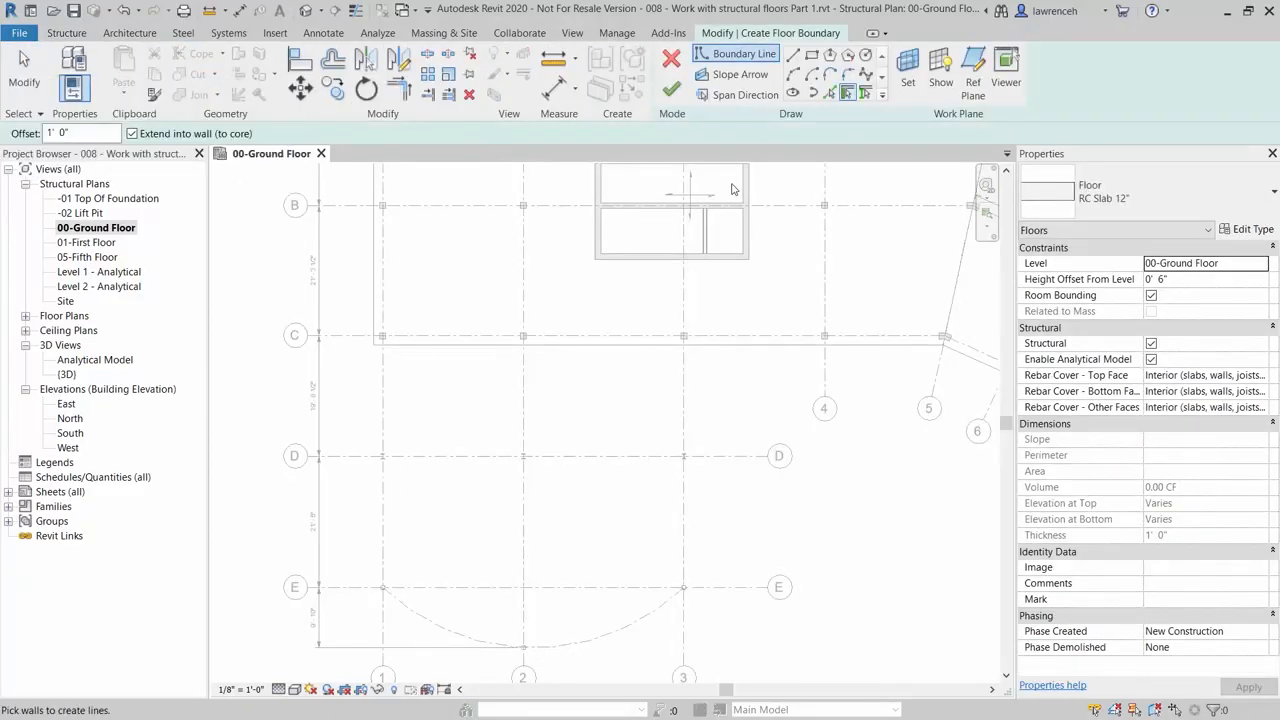
{"action": "left_click", "coordinate": [741, 54]}
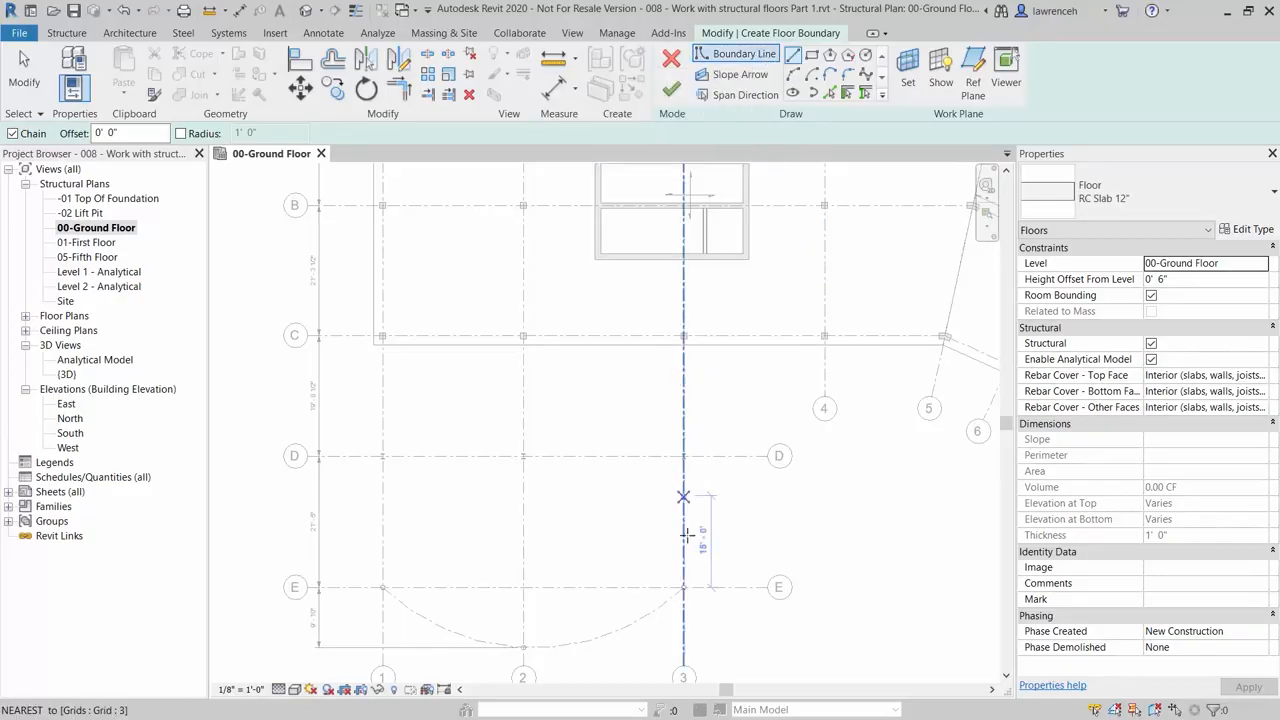
{"action": "left_click", "coordinate": [740, 75]}
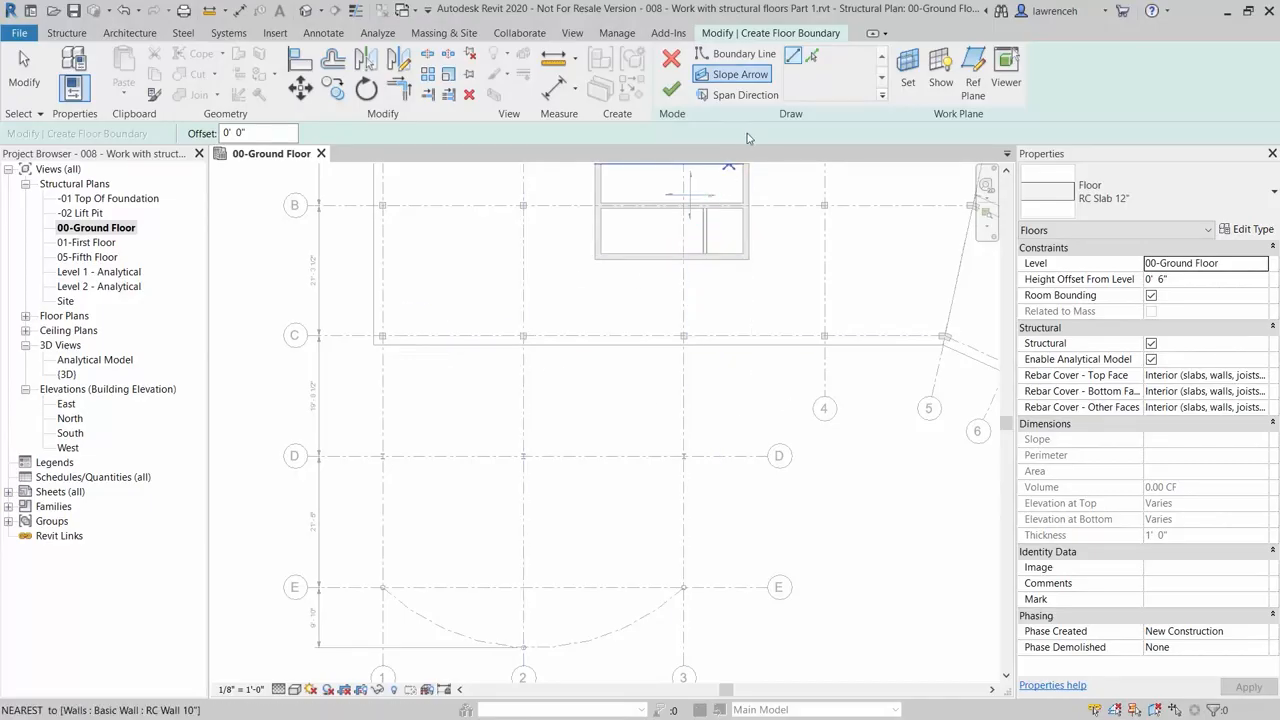
{"action": "left_click", "coordinate": [749, 98]}
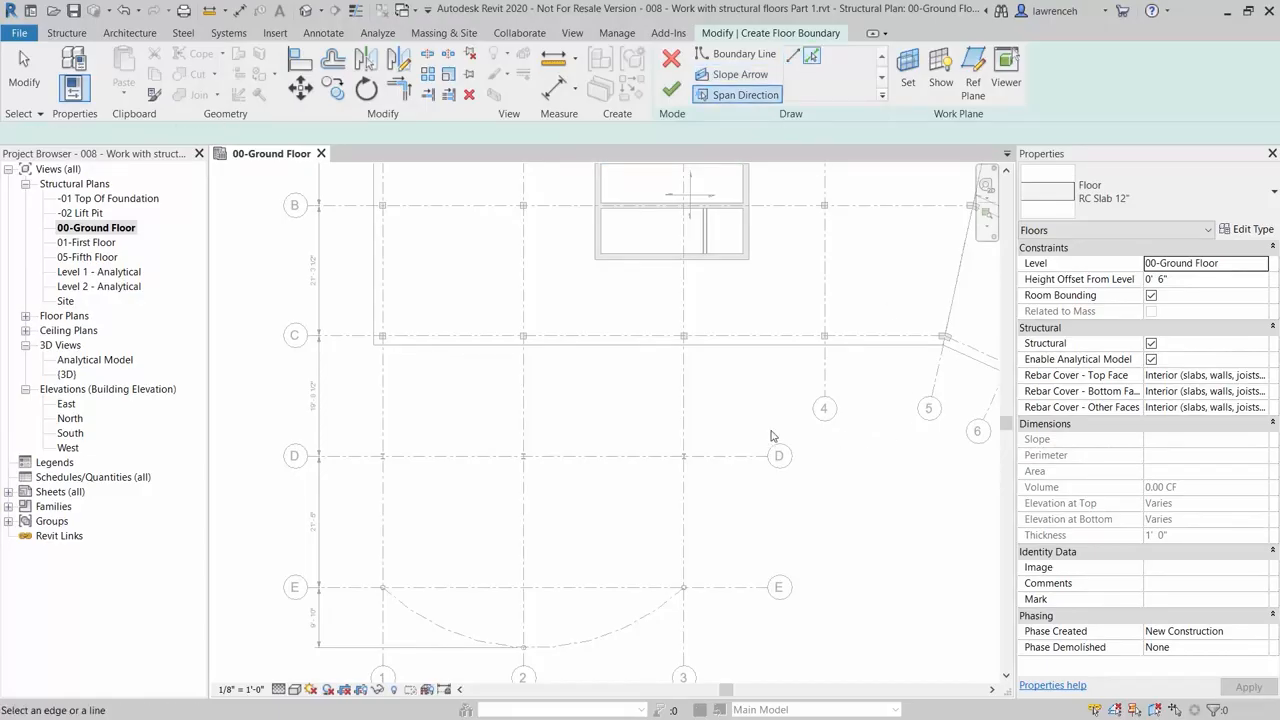
{"action": "left_click", "coordinate": [728, 55]}
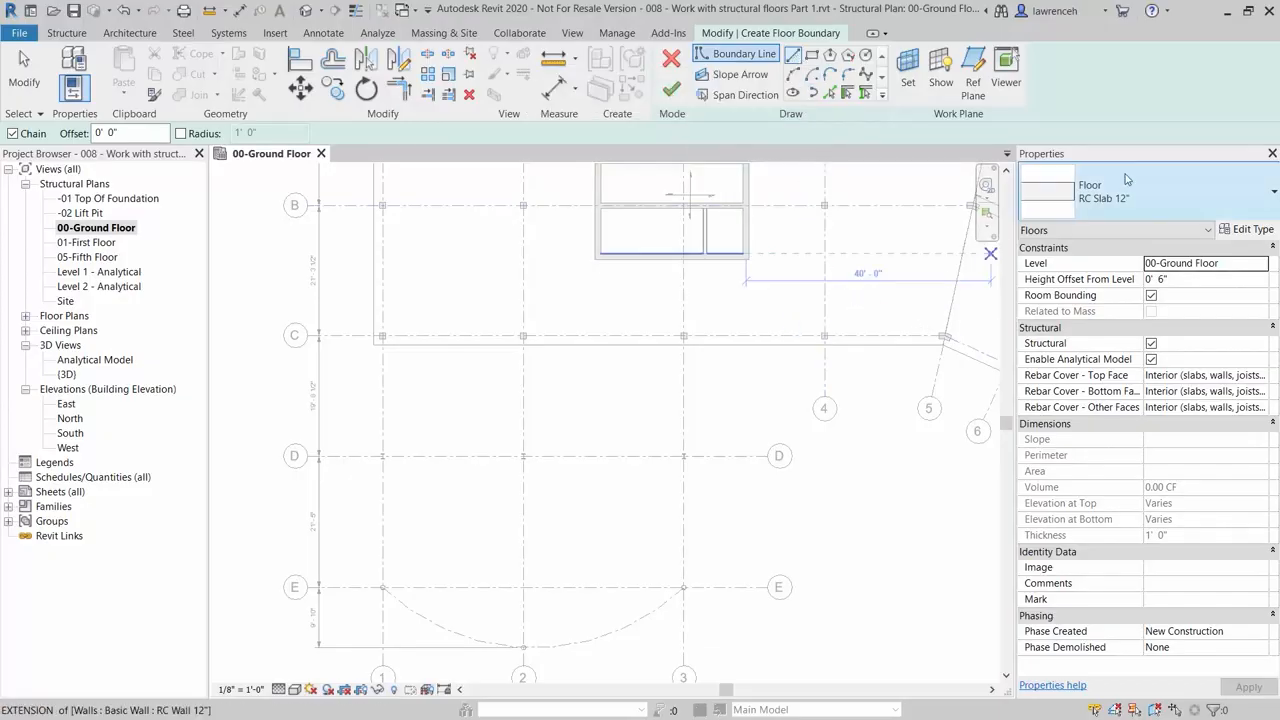
{"action": "left_click", "coordinate": [1175, 195]}
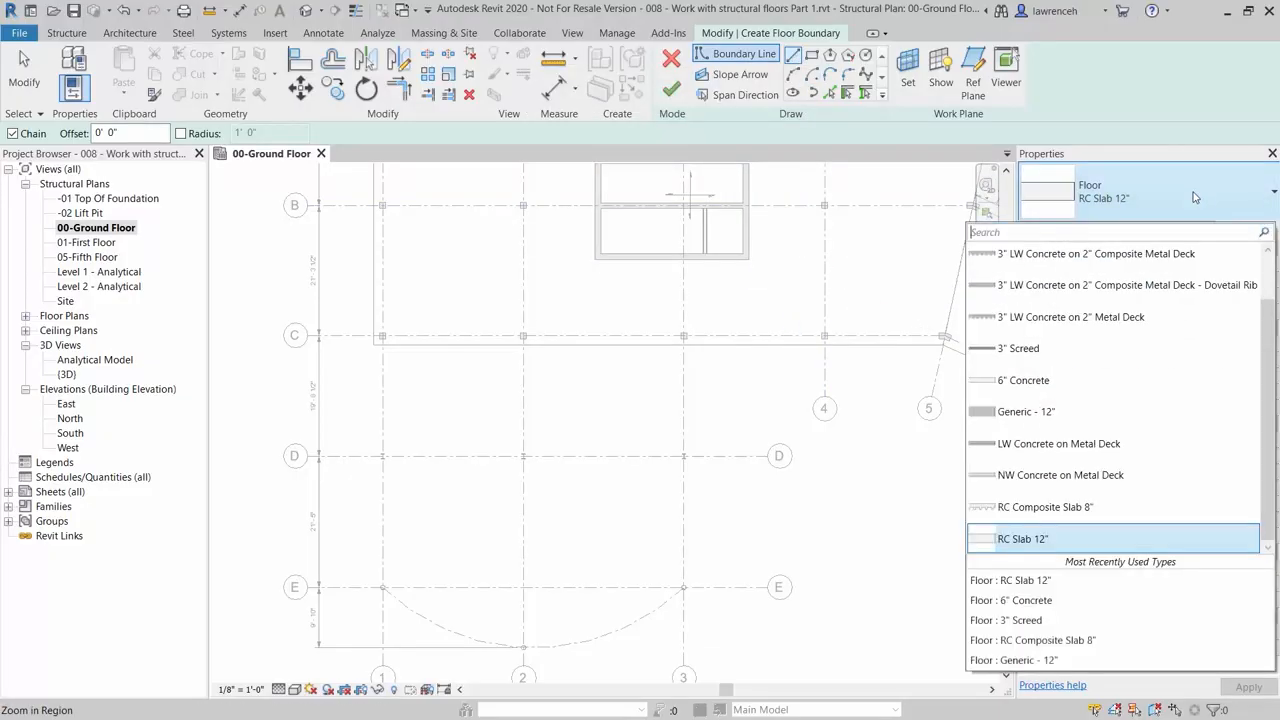
{"action": "left_click", "coordinate": [1127, 541]}
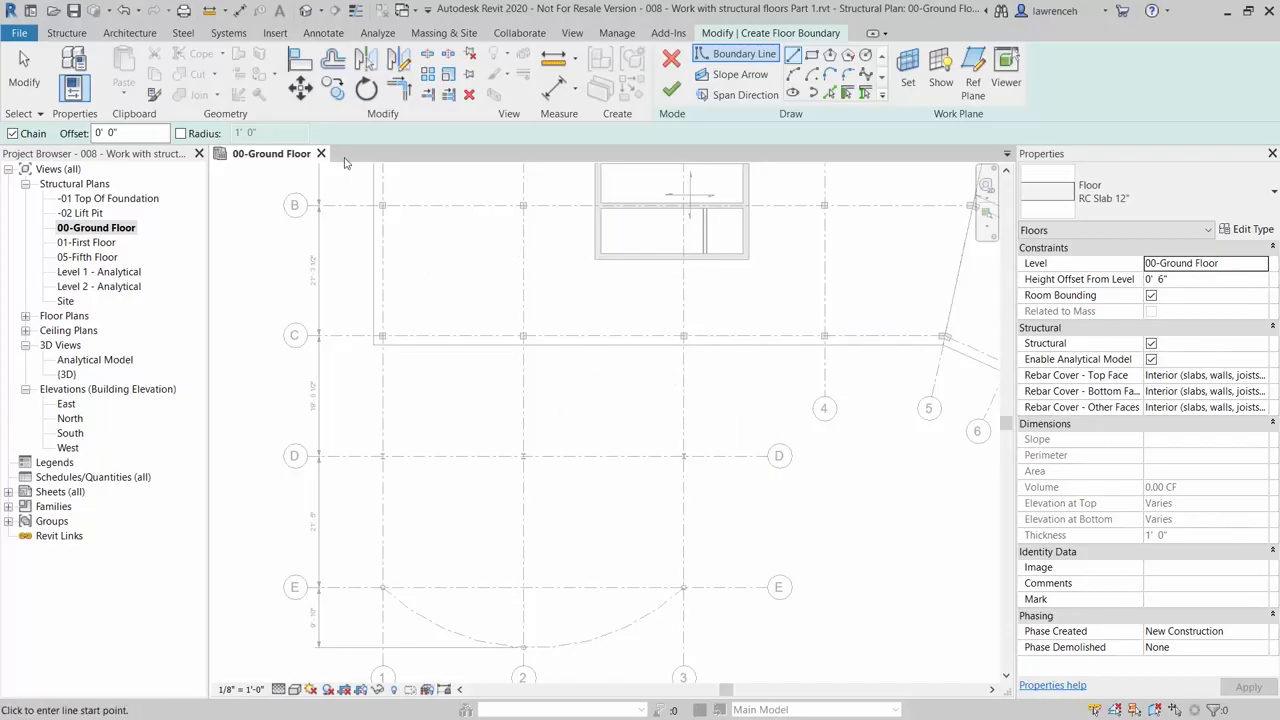
Draw a boundary line offset 1' 6" outside grid 3, from the existing slab edge near grid C down to grid E.
{"action": "left_click_drag", "start_coordinate": [138, 137], "coordinate": [76, 139]}
{"action": "type", "text": "18"}
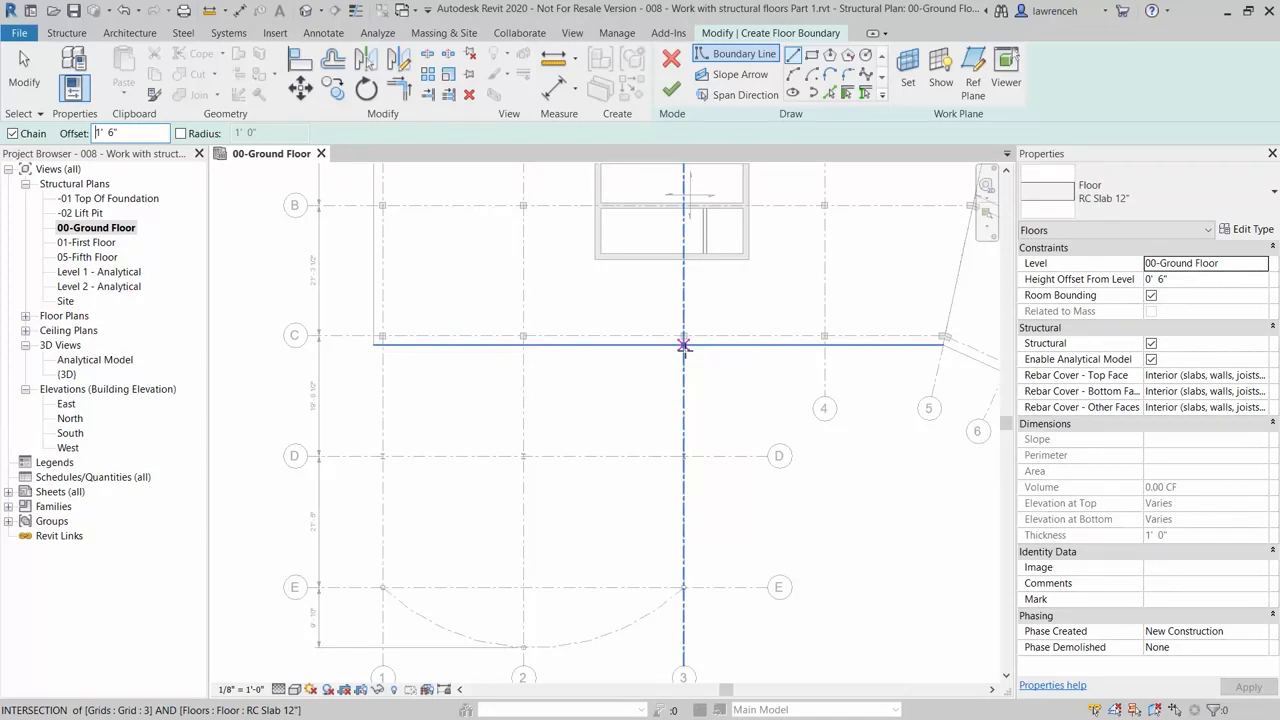
{"action": "left_click", "coordinate": [684, 345]}
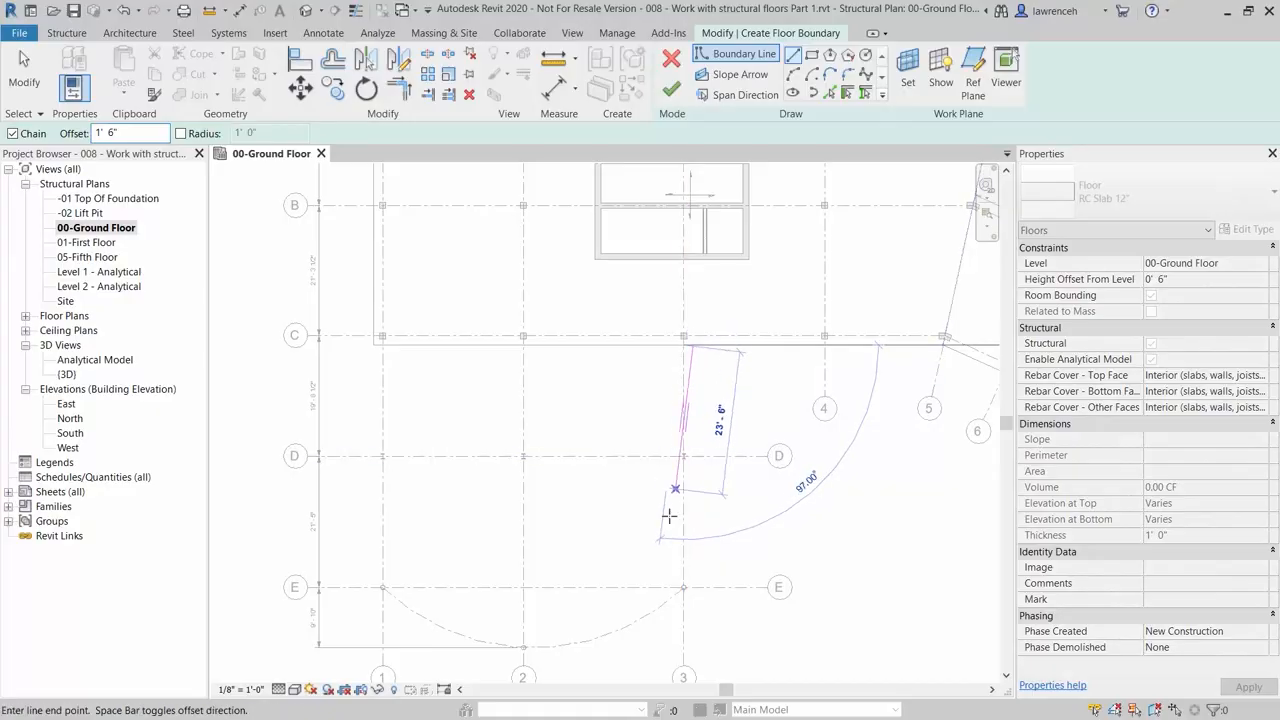
{"action": "left_click", "coordinate": [684, 587]}
{"action": "scroll", "coordinate": [686, 590], "scroll_direction": "up", "scroll_amount": 2}
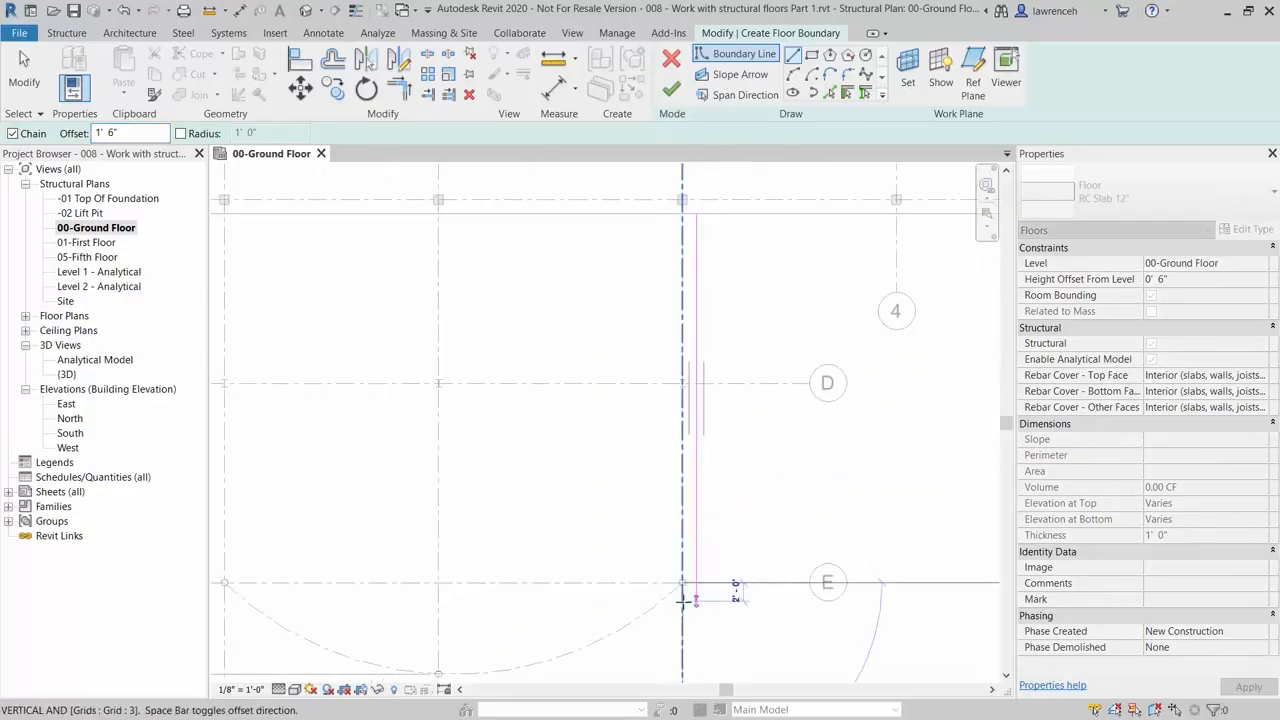
{"action": "middle_click_drag", "start_coordinate": [686, 592], "coordinate": [863, 414]}
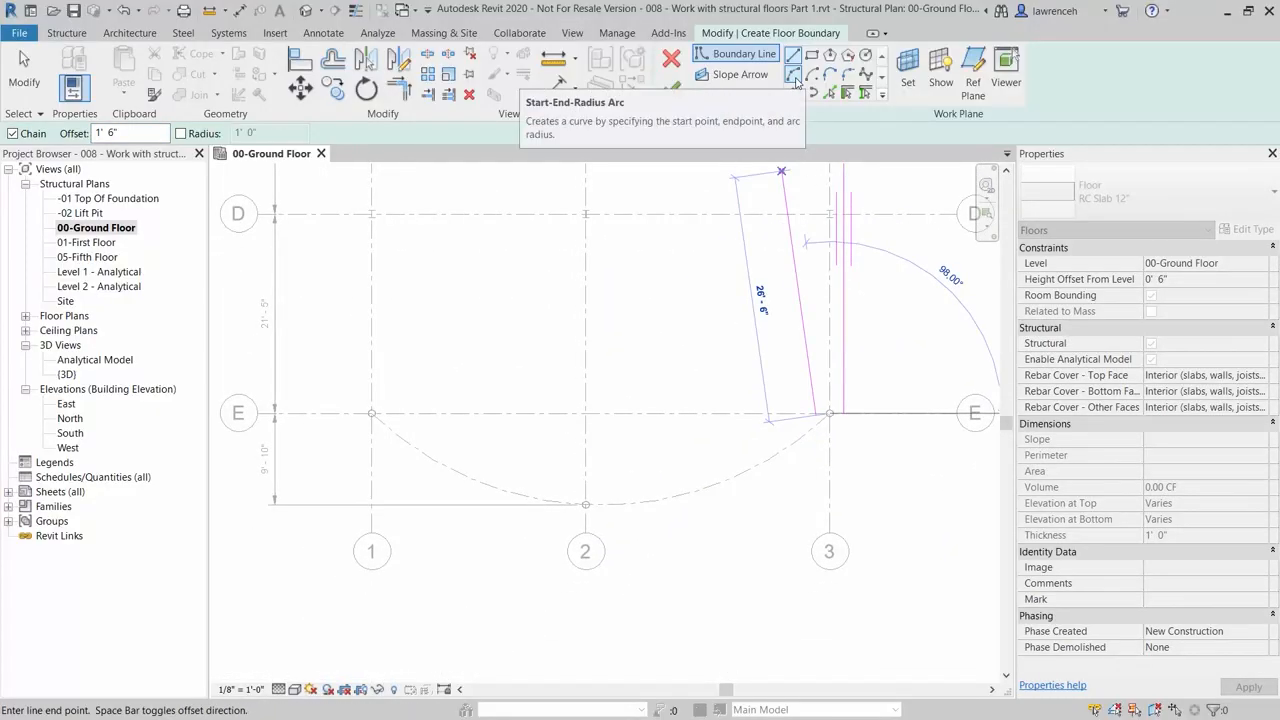
Add a start-end-radius arc from grid 3 to grid 1 at grid E, following the curved grid line with the 1' 6" offset.
{"action": "left_click", "coordinate": [797, 82]}
{"action": "left_click", "coordinate": [371, 413]}
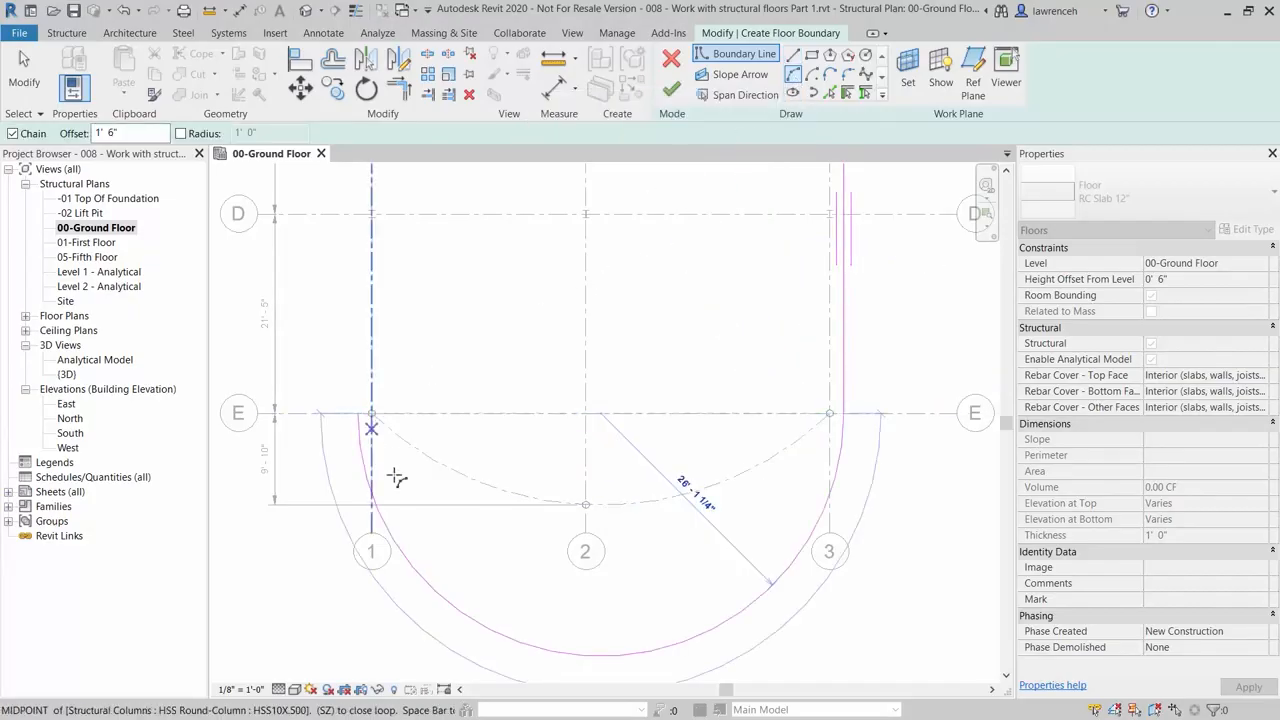
{"action": "left_click", "coordinate": [578, 516]}
{"action": "middle_click_drag", "start_coordinate": [666, 284], "coordinate": [631, 393]}
{"action": "scroll", "coordinate": [631, 393], "scroll_direction": "down", "scroll_amount": 1}
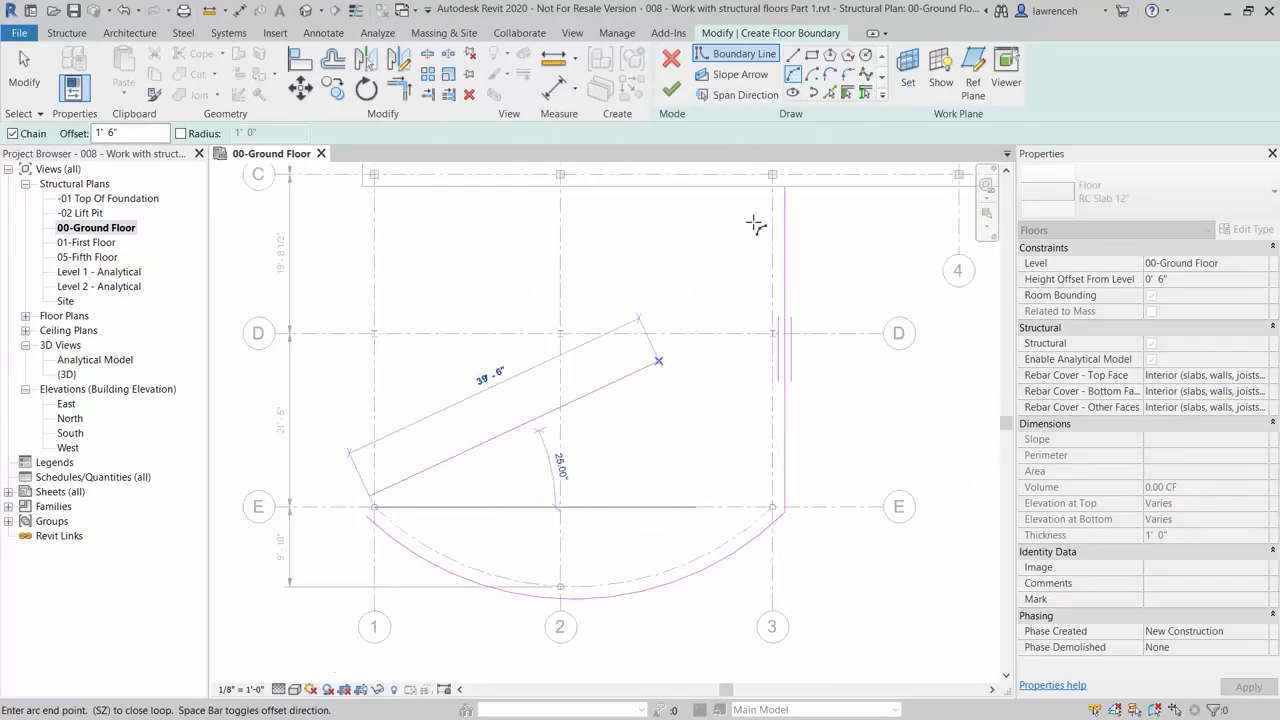
Draw a straight boundary line offset 1' 6" outside grid 1, from grid E up to the existing slab edge near grid C.
{"action": "left_click", "coordinate": [793, 56]}
{"action": "left_click", "coordinate": [374, 507]}
{"action": "middle_click_drag", "start_coordinate": [457, 271], "coordinate": [463, 371]}
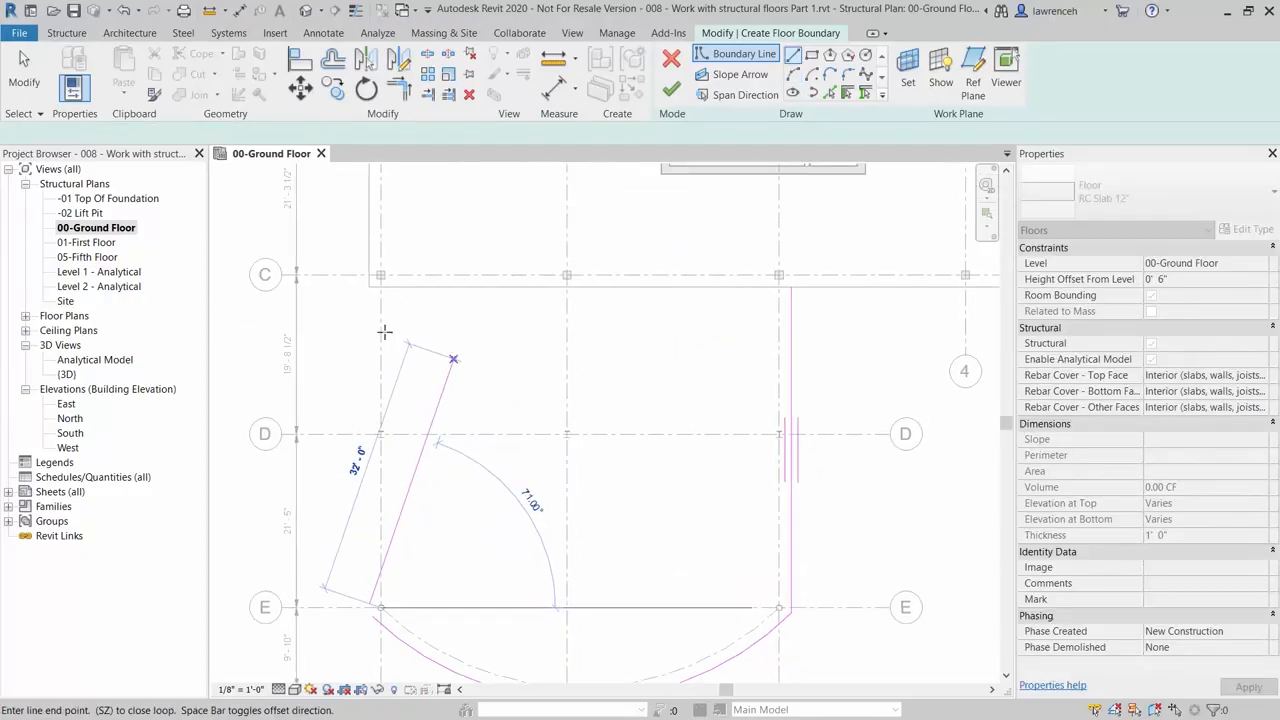
{"action": "left_click", "coordinate": [381, 287]}
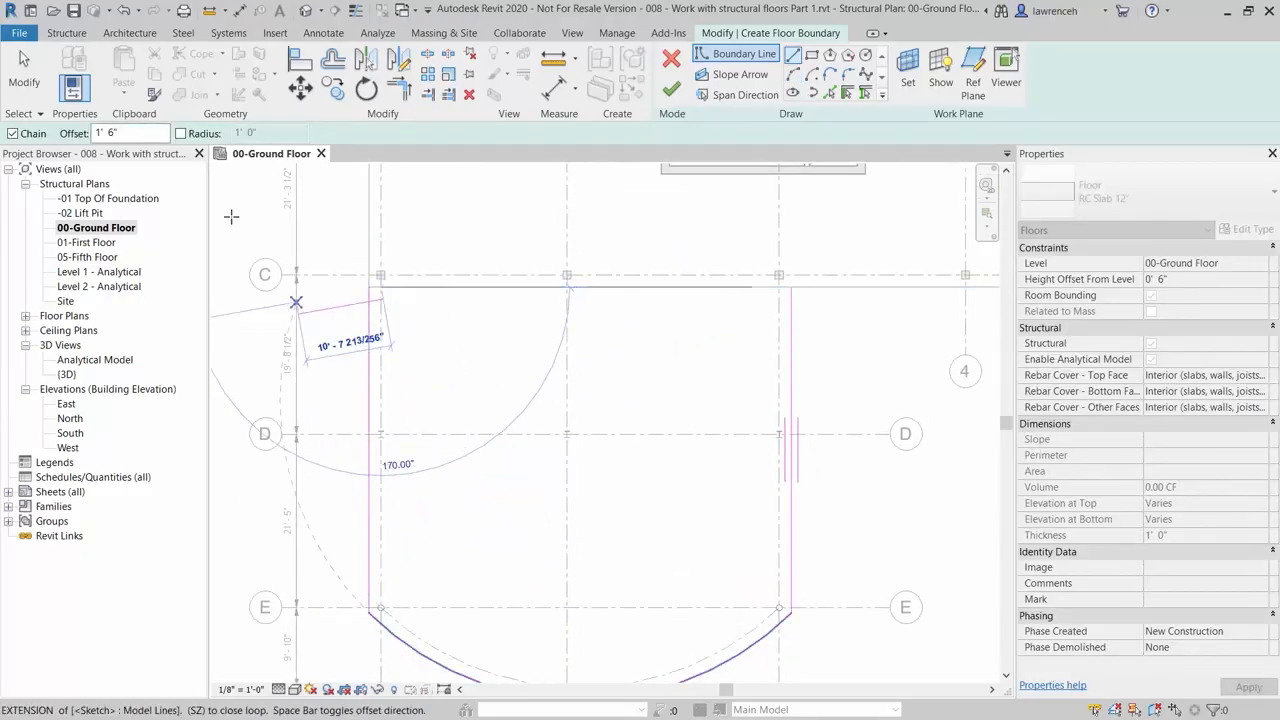
Set the offset to 0 and close the boundary along the existing slab edge, ending at the line beside grid 3.
{"action": "left_click_drag", "start_coordinate": [135, 133], "coordinate": [83, 130]}
{"action": "type", "text": "0"}
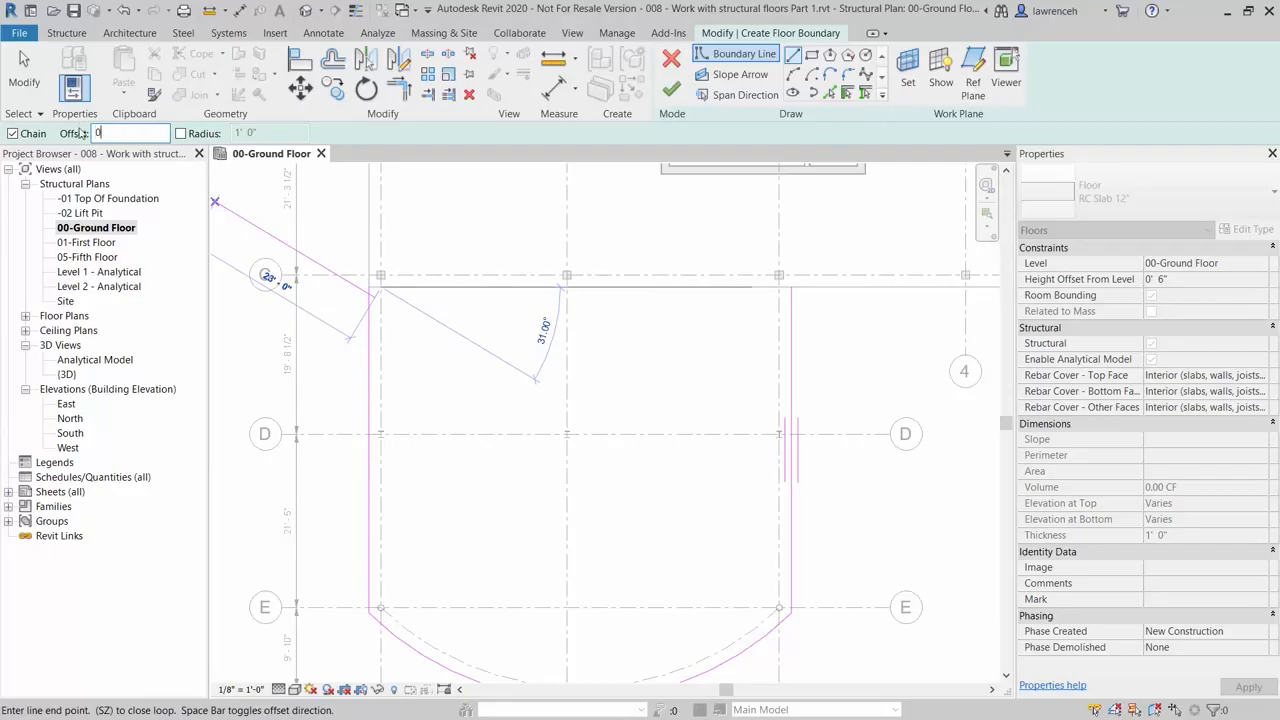
{"action": "left_click", "coordinate": [791, 288]}
{"action": "scroll", "coordinate": [694, 287], "scroll_direction": "down", "scroll_amount": 2}
{"action": "key", "text": "Escape"}
{"action": "key", "text": "Escape"}
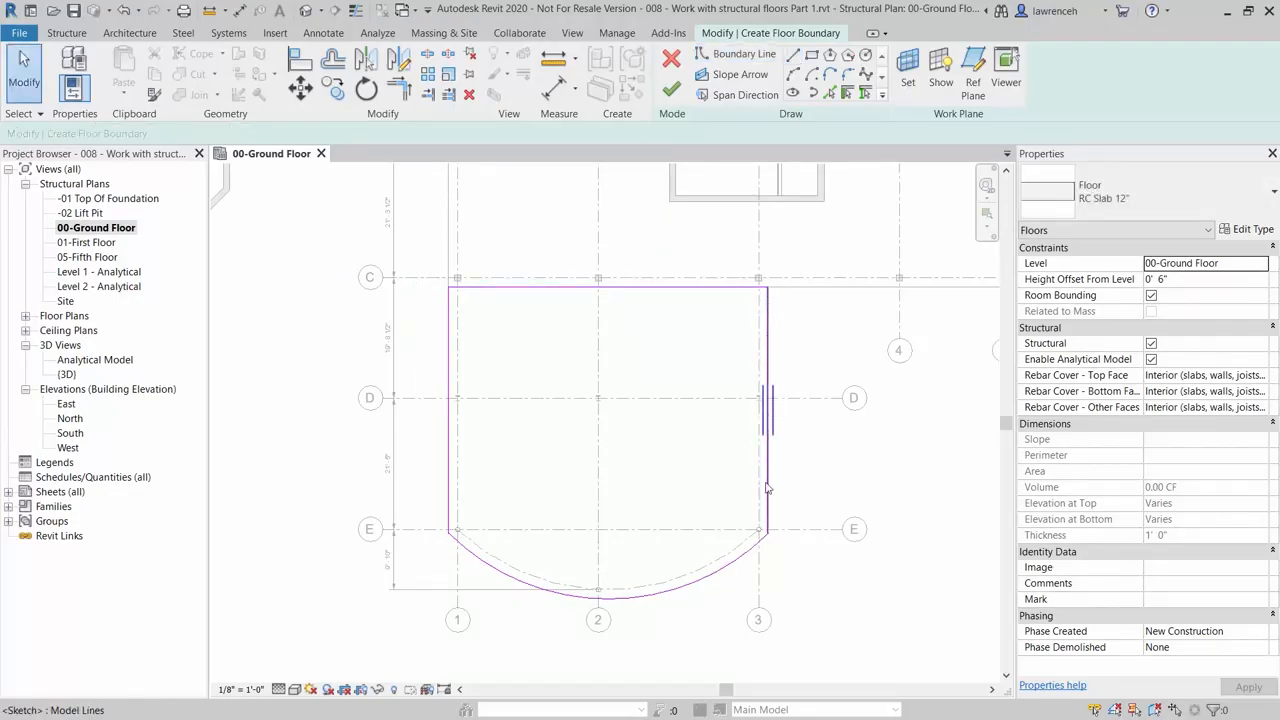
Set the span direction to the boundary edge near grid C and finish the floor with a height offset from level of 0.
{"action": "left_click", "coordinate": [750, 95]}
{"action": "left_click", "coordinate": [590, 288]}
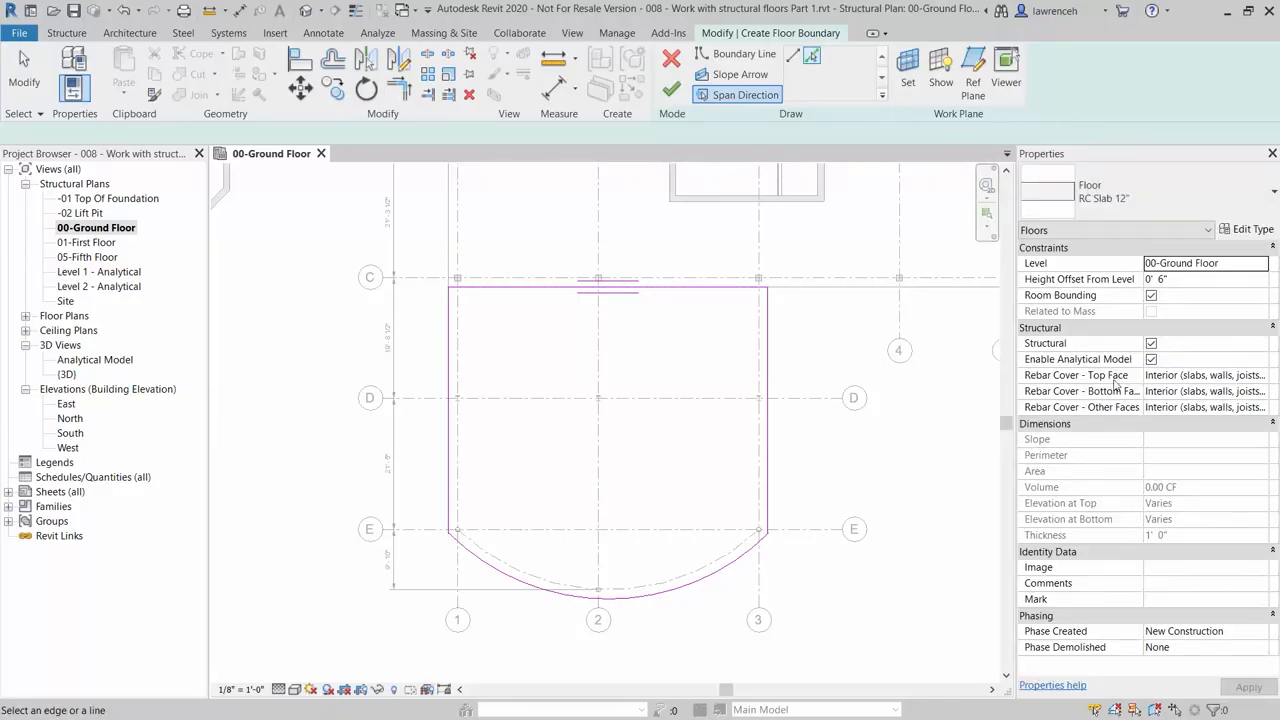
{"action": "mouse_move", "coordinate": [1035, 285]}
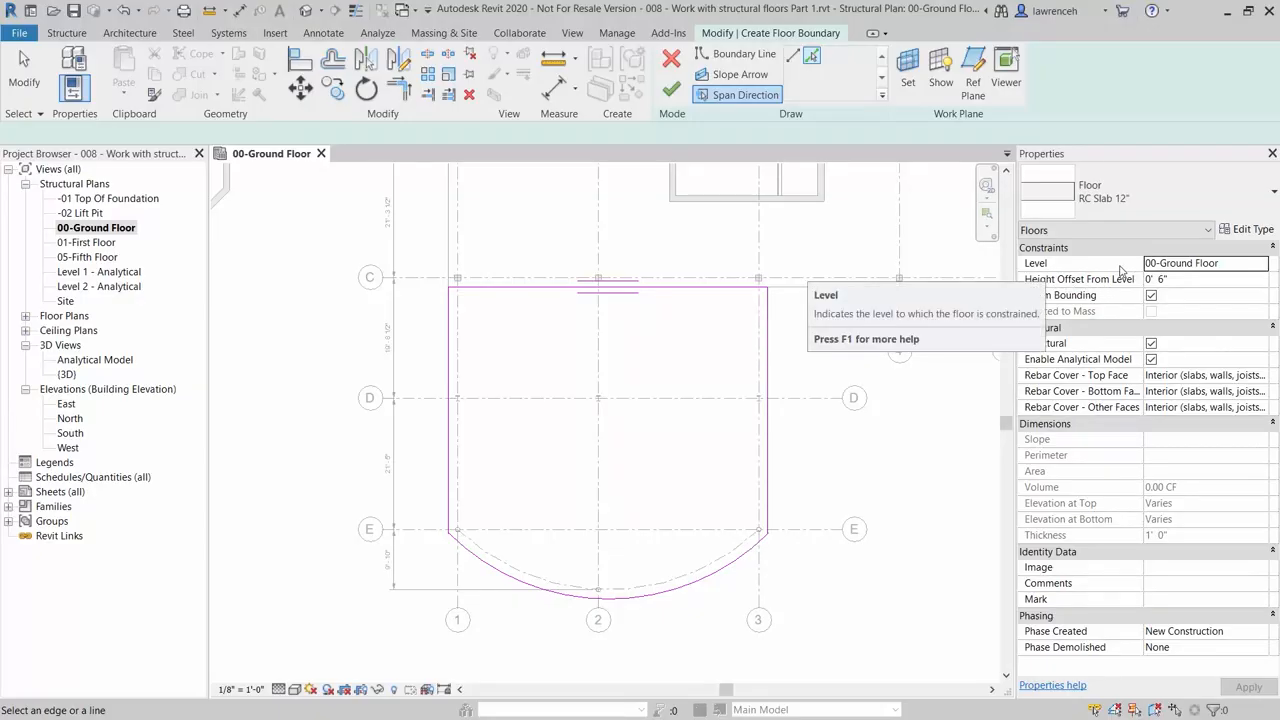
{"action": "left_click", "coordinate": [1189, 285]}
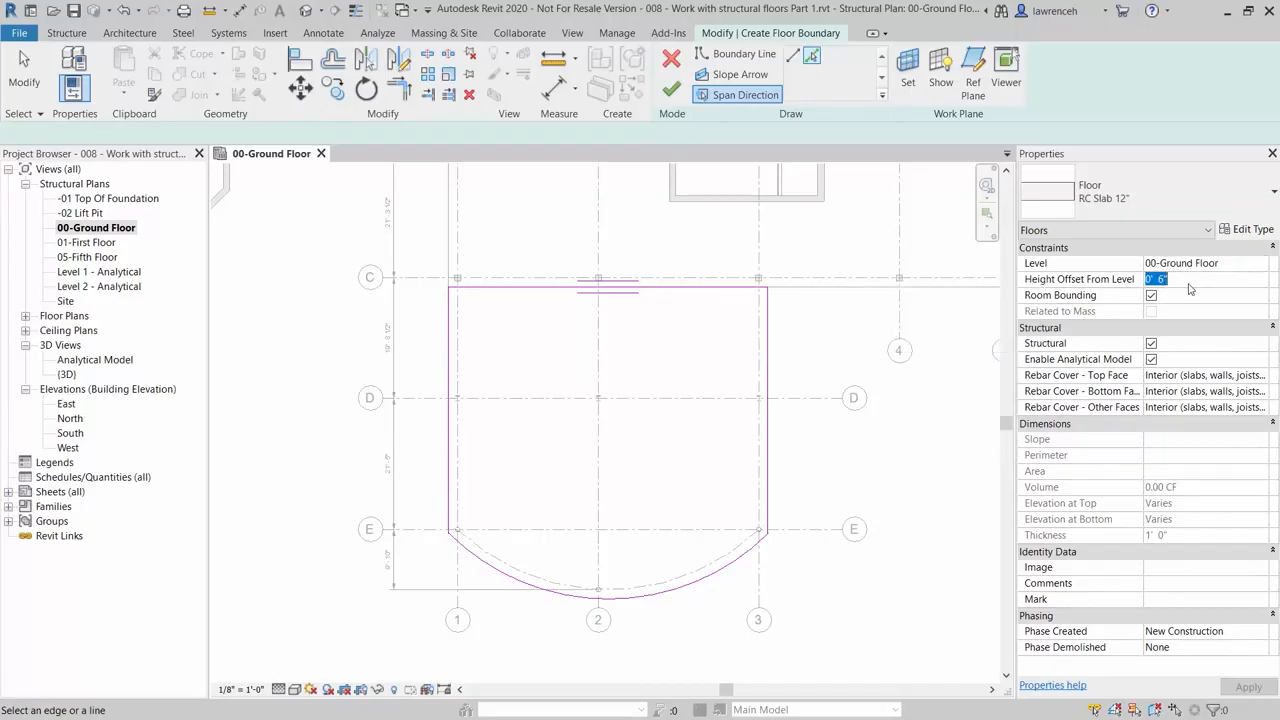
{"action": "type", "text": "0"}
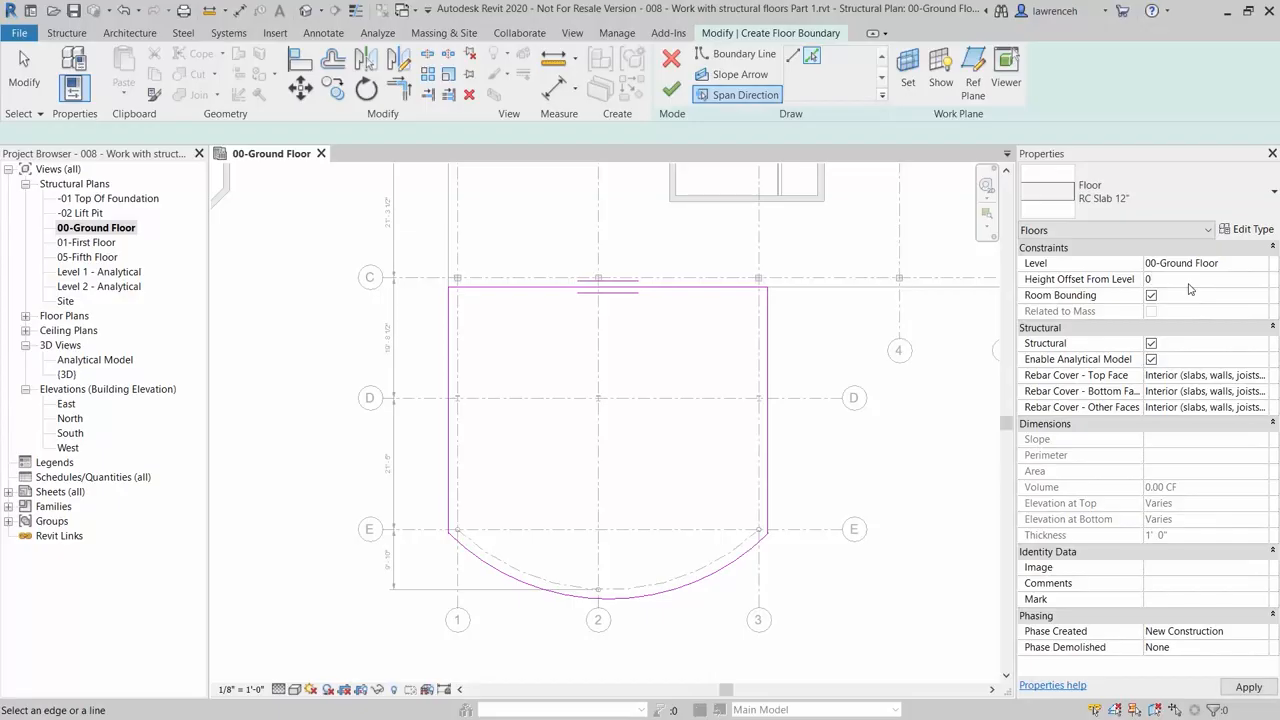
{"action": "key", "text": "Return"}
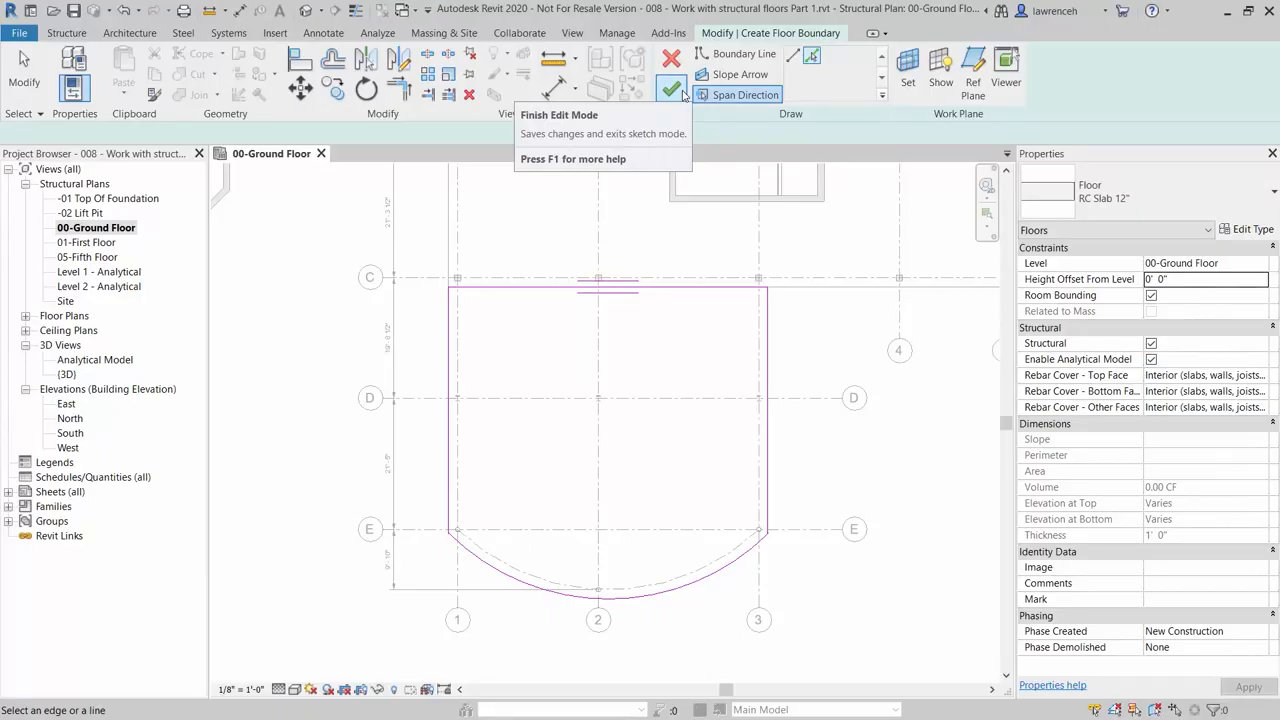
{"action": "left_click", "coordinate": [672, 90]}
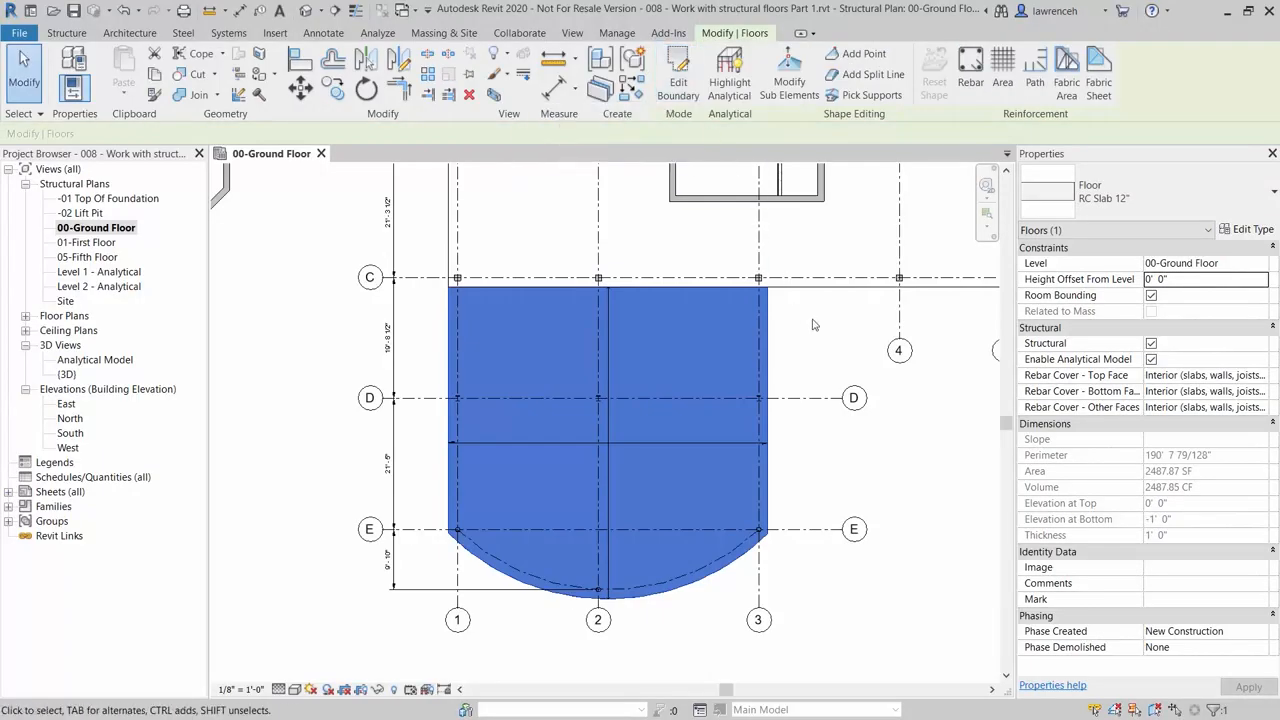
{"action": "left_click", "coordinate": [870, 462]}
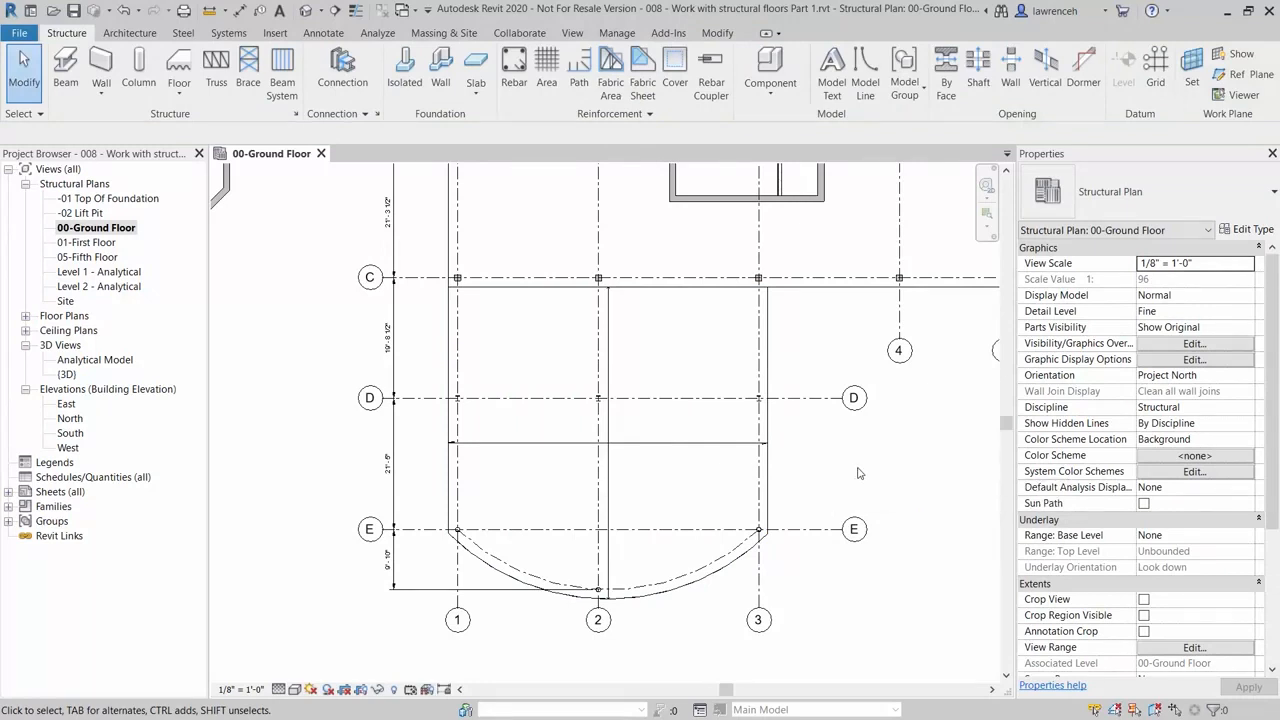
Open the default 3D view and inspect the new curved slab beneath the steel framing.
{"action": "double_click", "coordinate": [67, 374]}
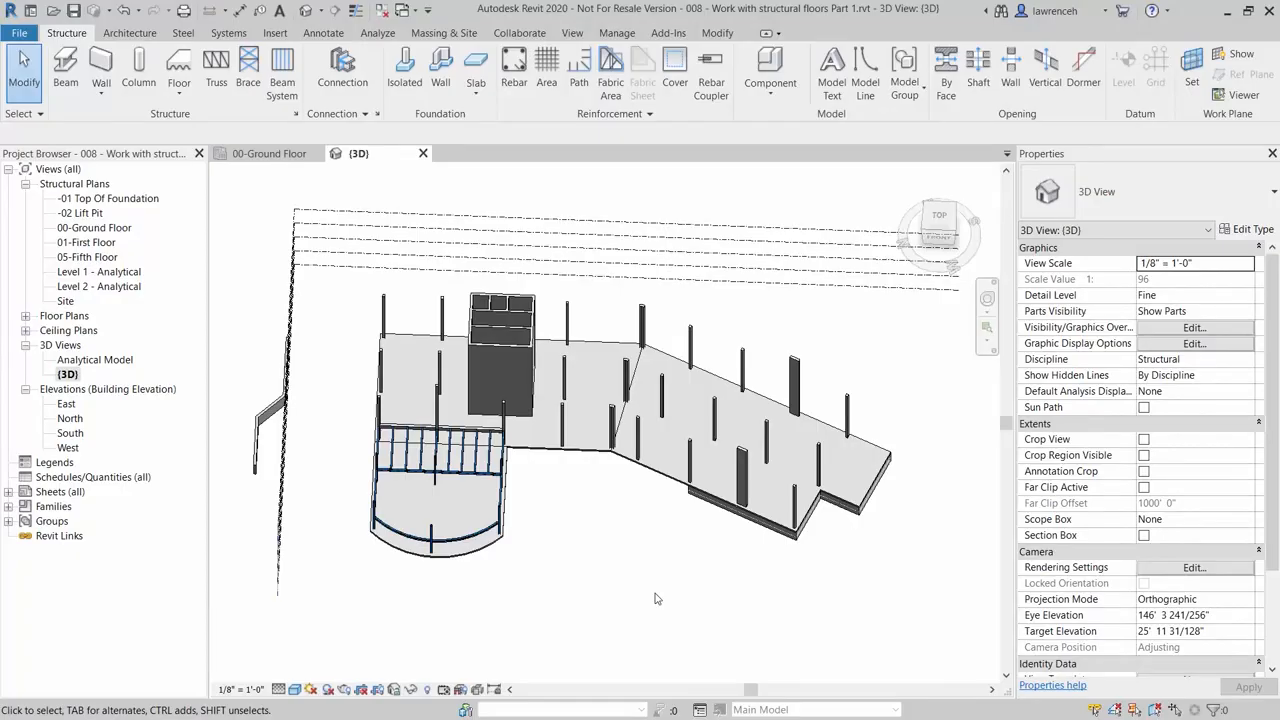
{"action": "middle_click_drag", "start_coordinate": [655, 598], "coordinate": [517, 465], "text": "shift"}
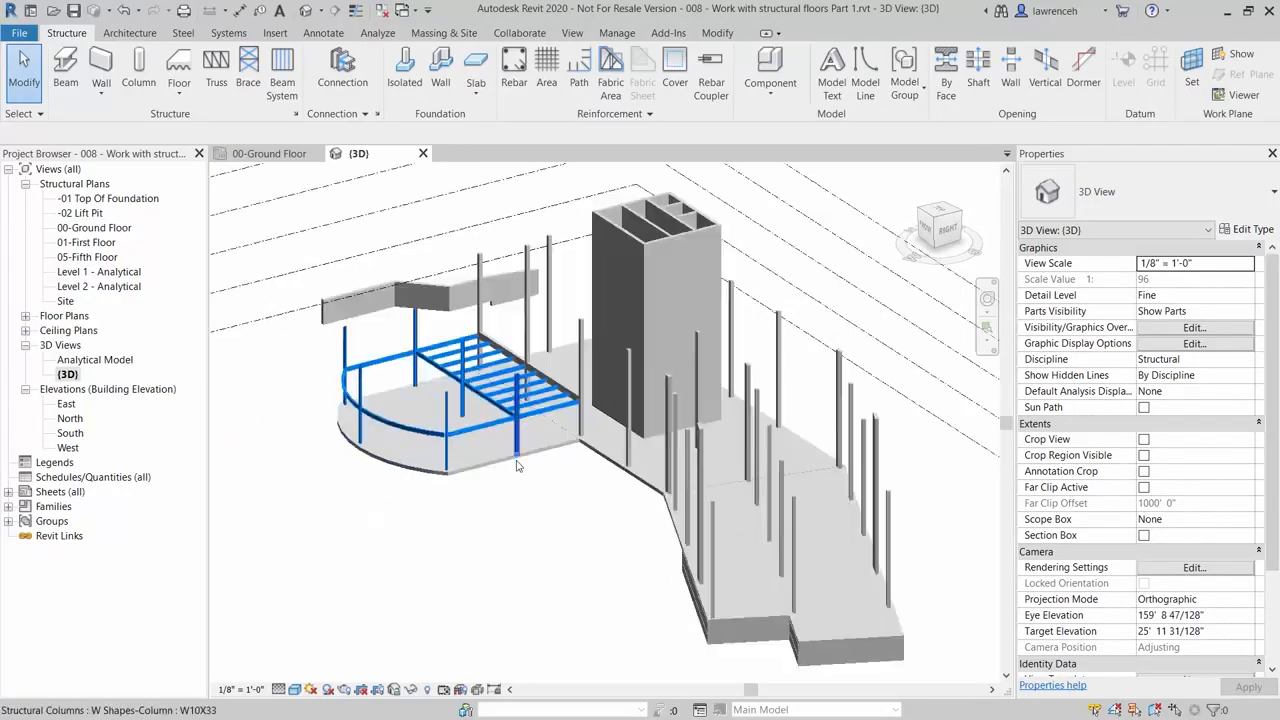
{"action": "scroll", "coordinate": [520, 467], "scroll_direction": "up", "scroll_amount": 4}
{"action": "middle_click_drag", "start_coordinate": [617, 457], "coordinate": [572, 525]}
{"action": "scroll", "coordinate": [726, 496], "scroll_direction": "down", "scroll_amount": 3}
{"action": "scroll", "coordinate": [649, 557], "scroll_direction": "down", "scroll_amount": 2}
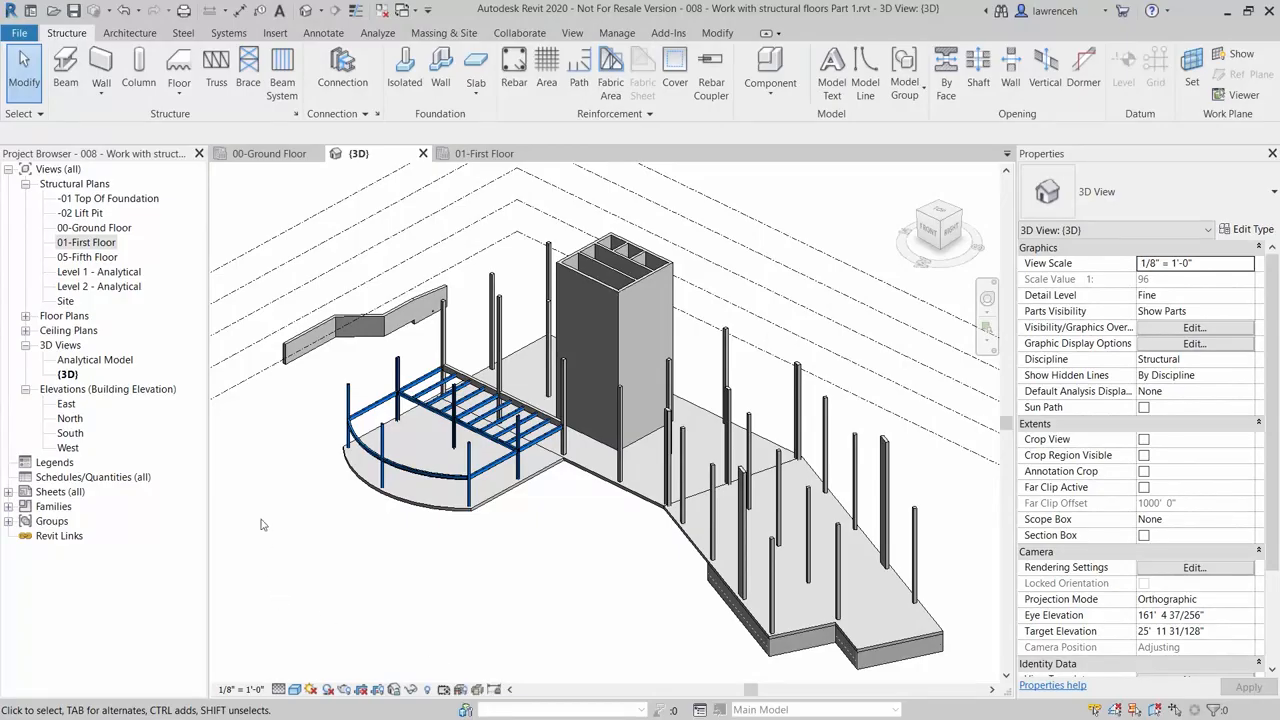
Open the 01-First Floor structural plan and start a structural floor over the beam framing using the RC Composite Slab 8" type.
{"action": "double_click", "coordinate": [100, 246]}
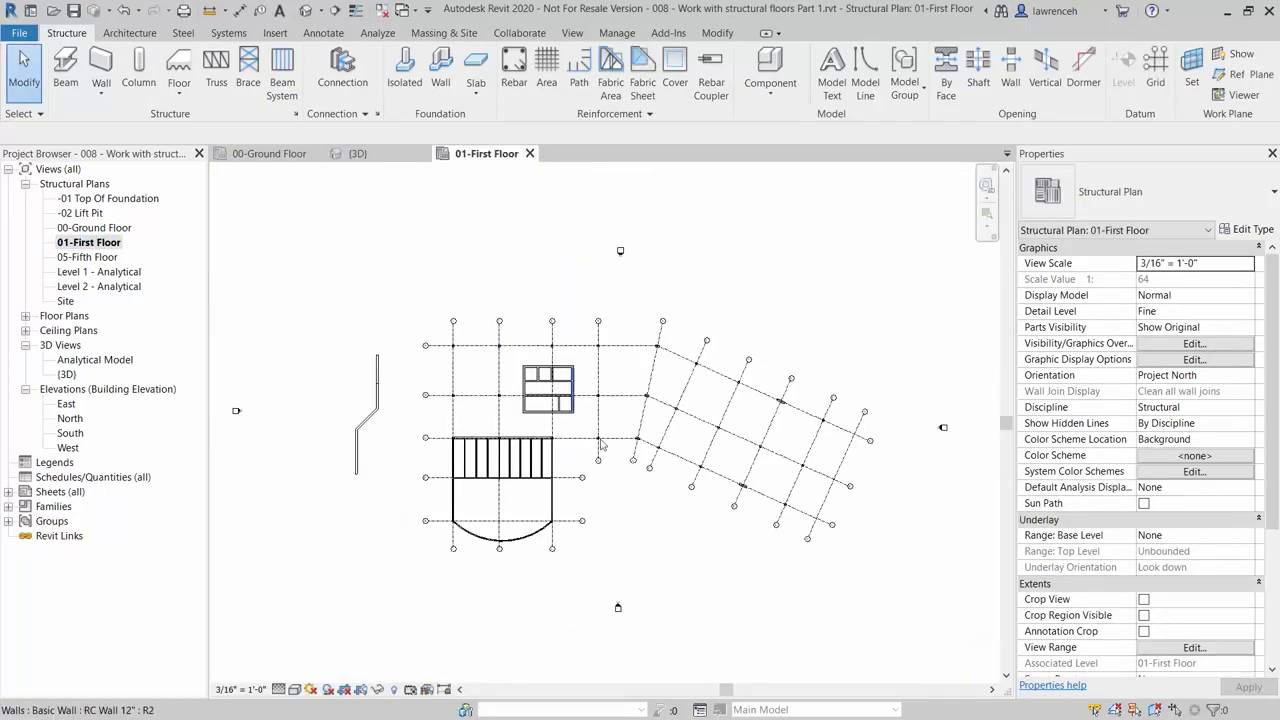
{"action": "scroll", "coordinate": [514, 495], "scroll_direction": "up", "scroll_amount": 5}
{"action": "middle_click_drag", "start_coordinate": [520, 470], "coordinate": [599, 541]}
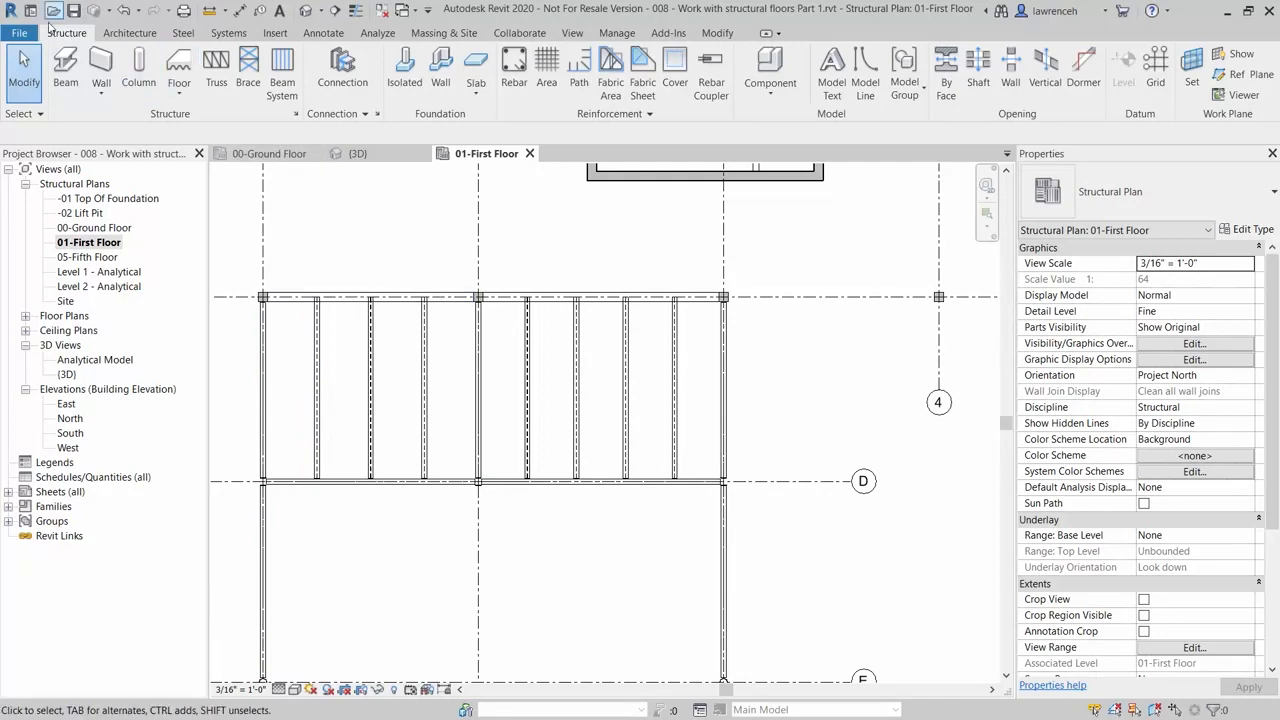
{"action": "left_click", "coordinate": [180, 62]}
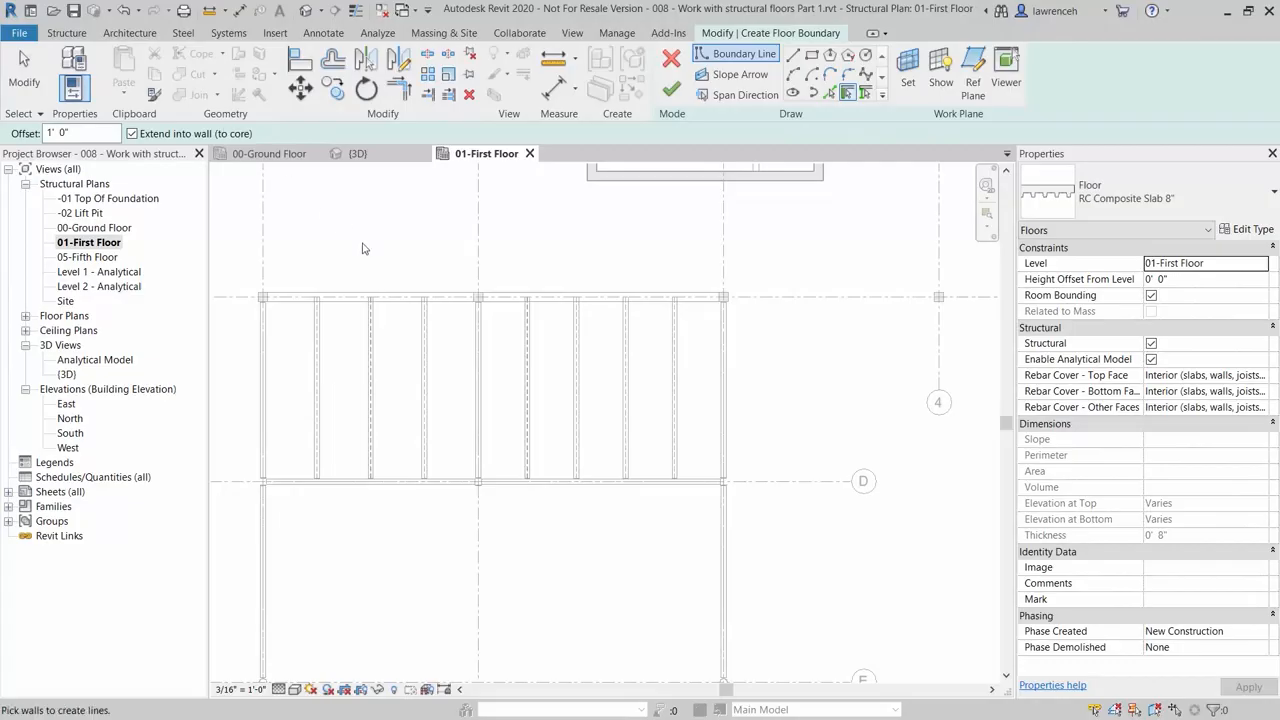
{"action": "middle_click_drag", "start_coordinate": [365, 250], "coordinate": [386, 262]}
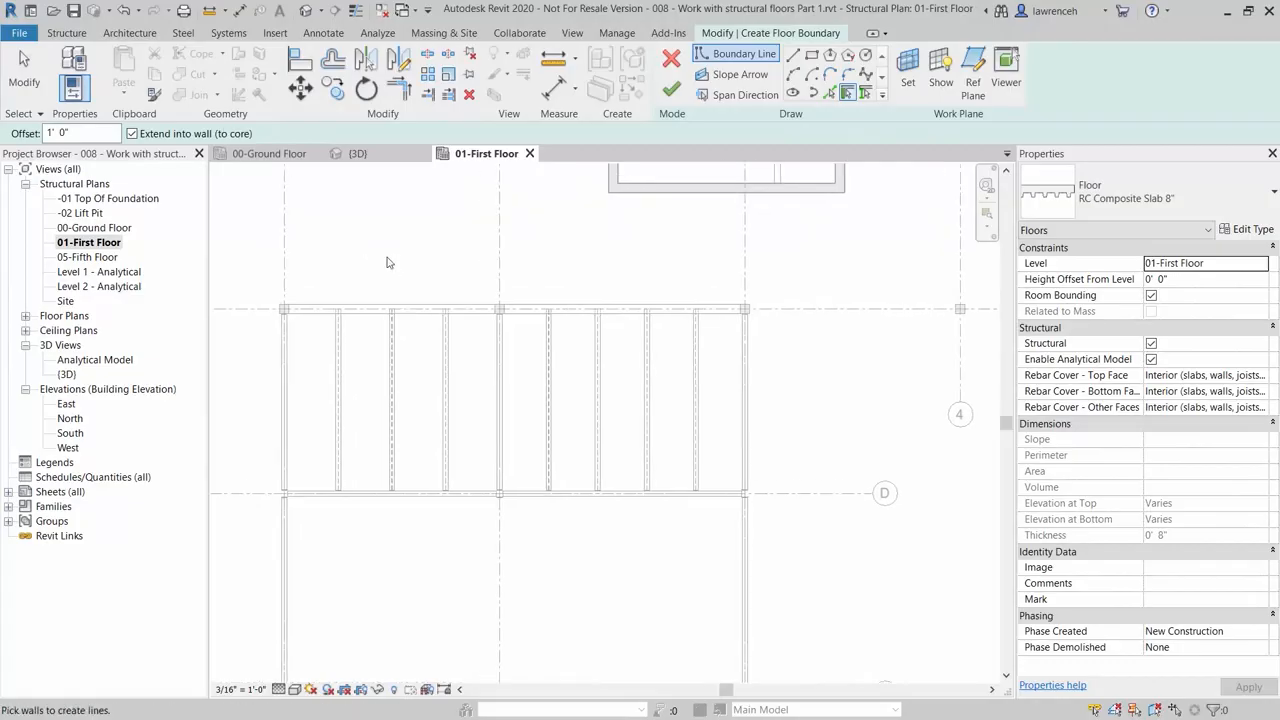
{"action": "left_click", "coordinate": [1234, 185]}
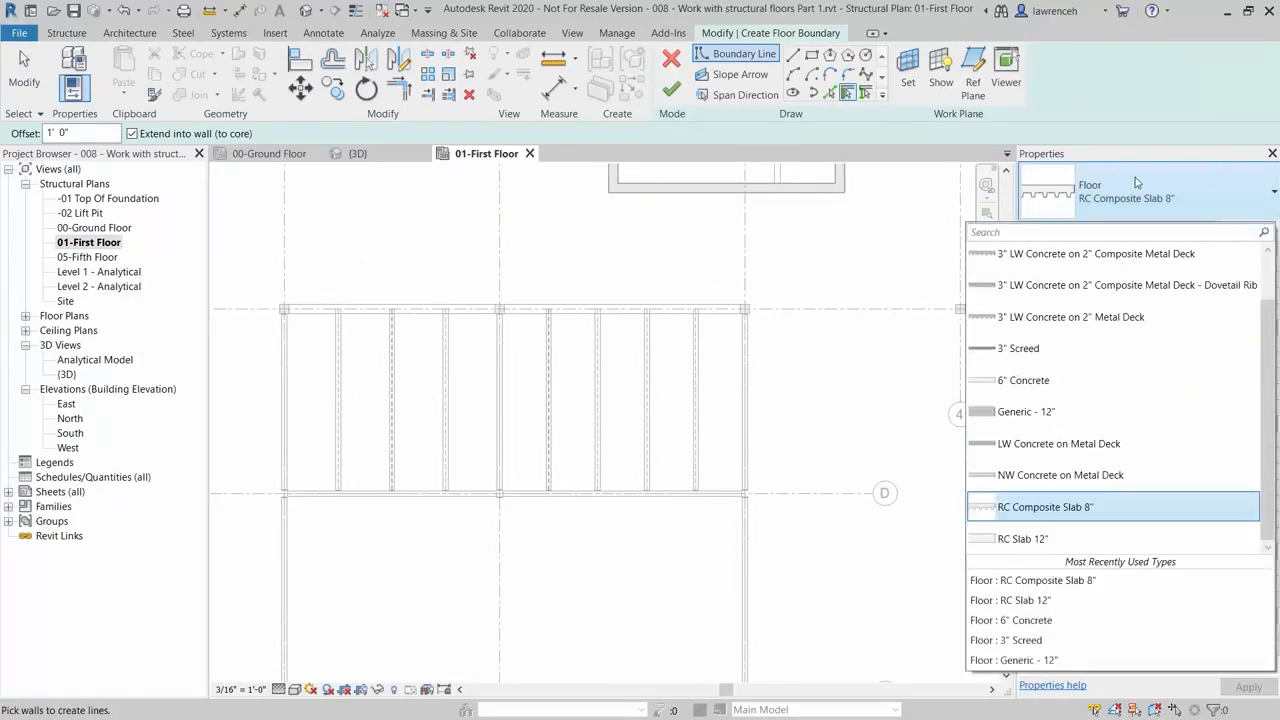
{"action": "left_click", "coordinate": [1133, 511]}
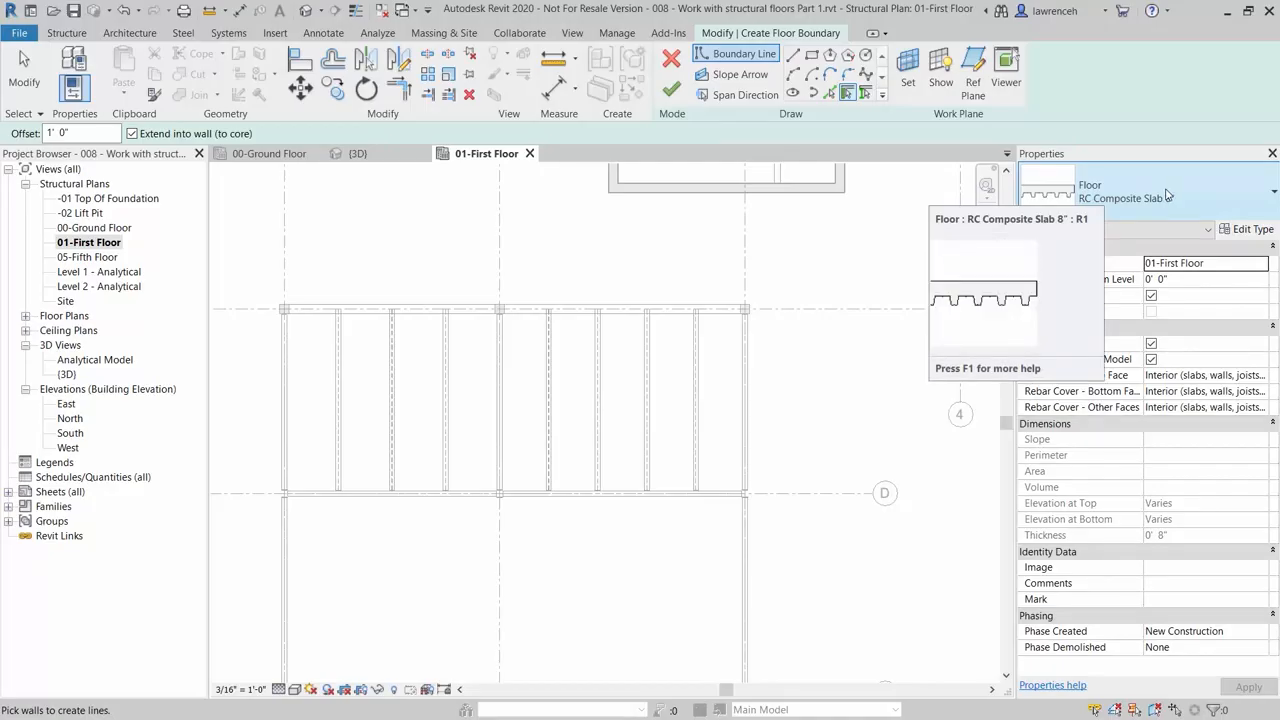
Review the layer assembly of the RC Composite Slab 8" type, including its structure layer, structural deck layer and deck profile options.
{"action": "left_click", "coordinate": [1252, 229]}
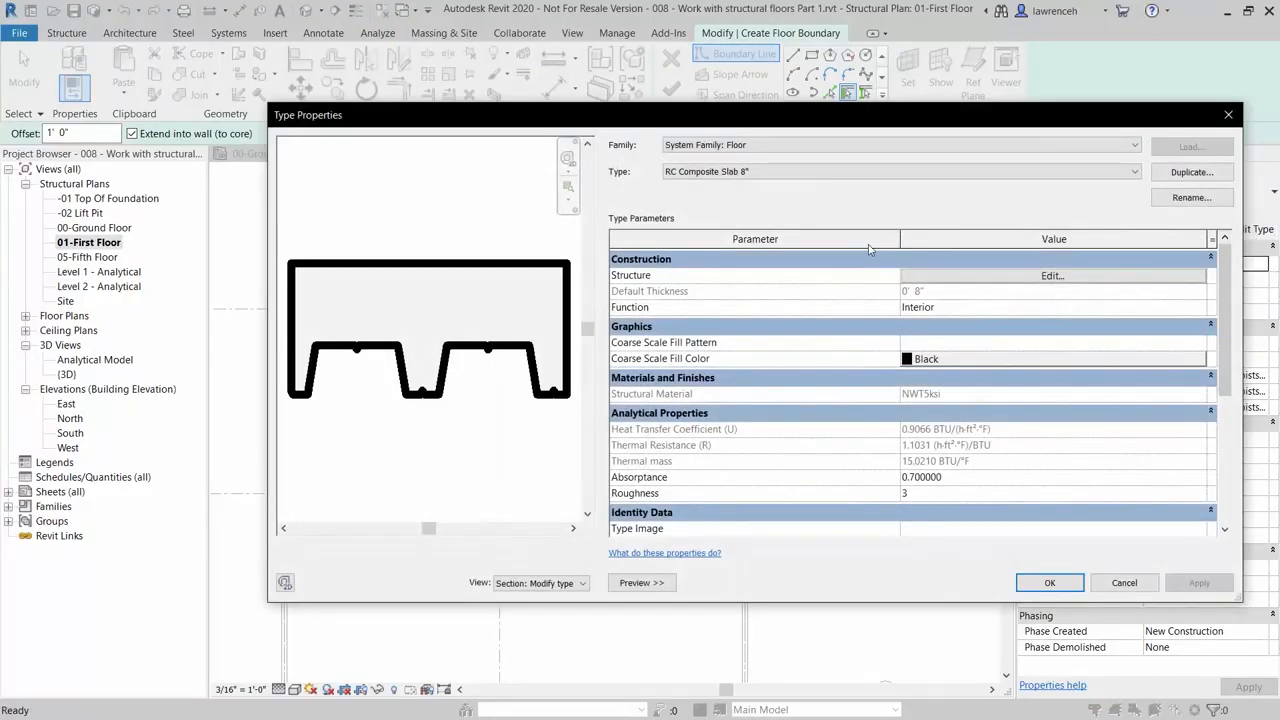
{"action": "left_click", "coordinate": [1052, 276]}
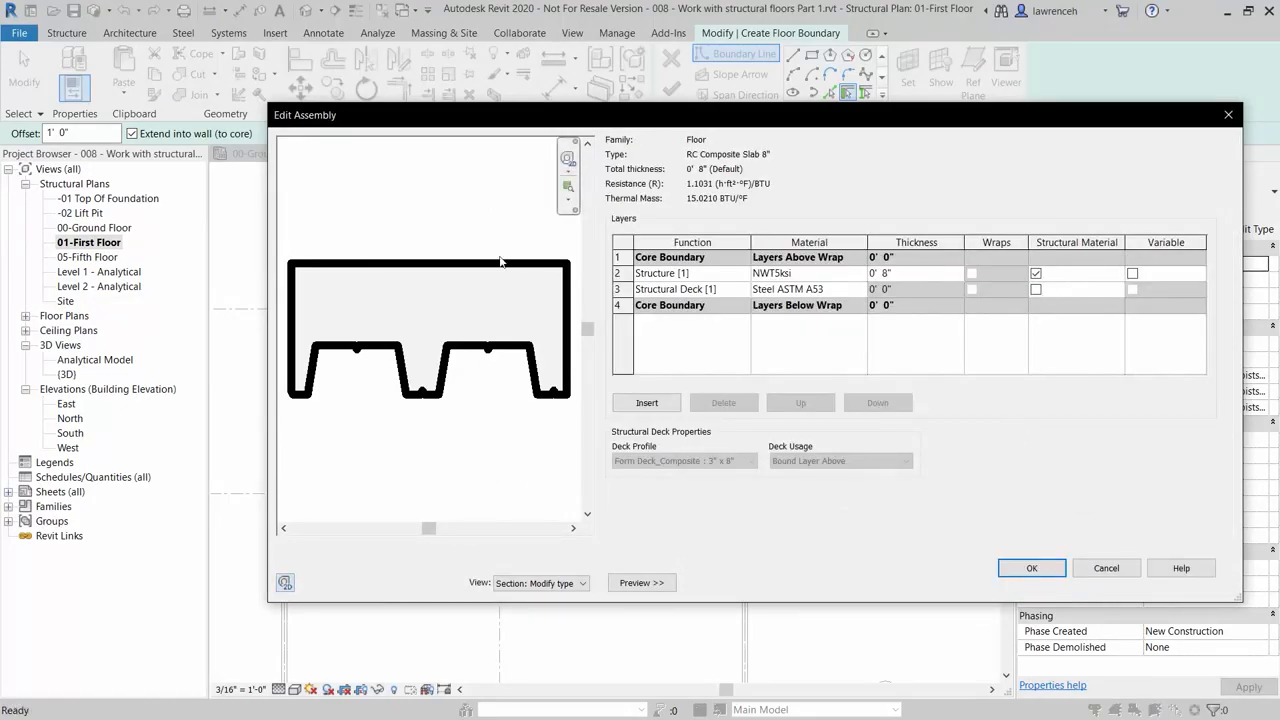
{"action": "left_click", "coordinate": [648, 583]}
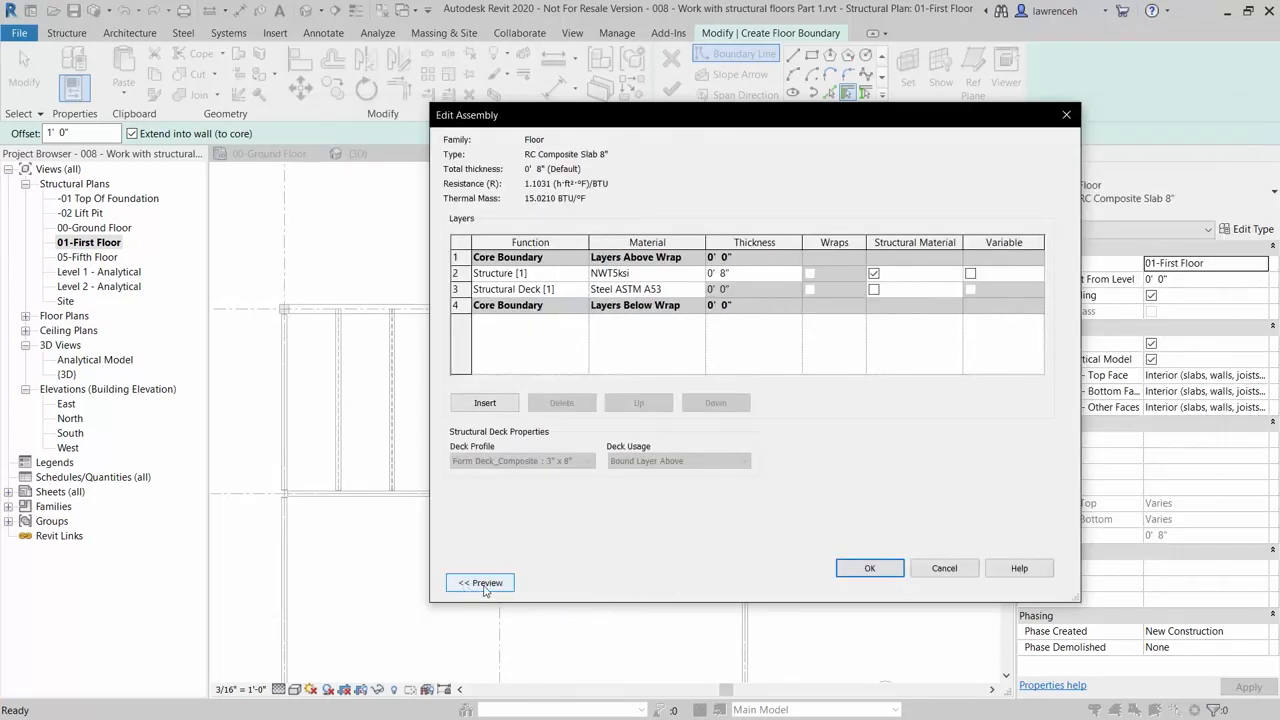
{"action": "left_click", "coordinate": [477, 583]}
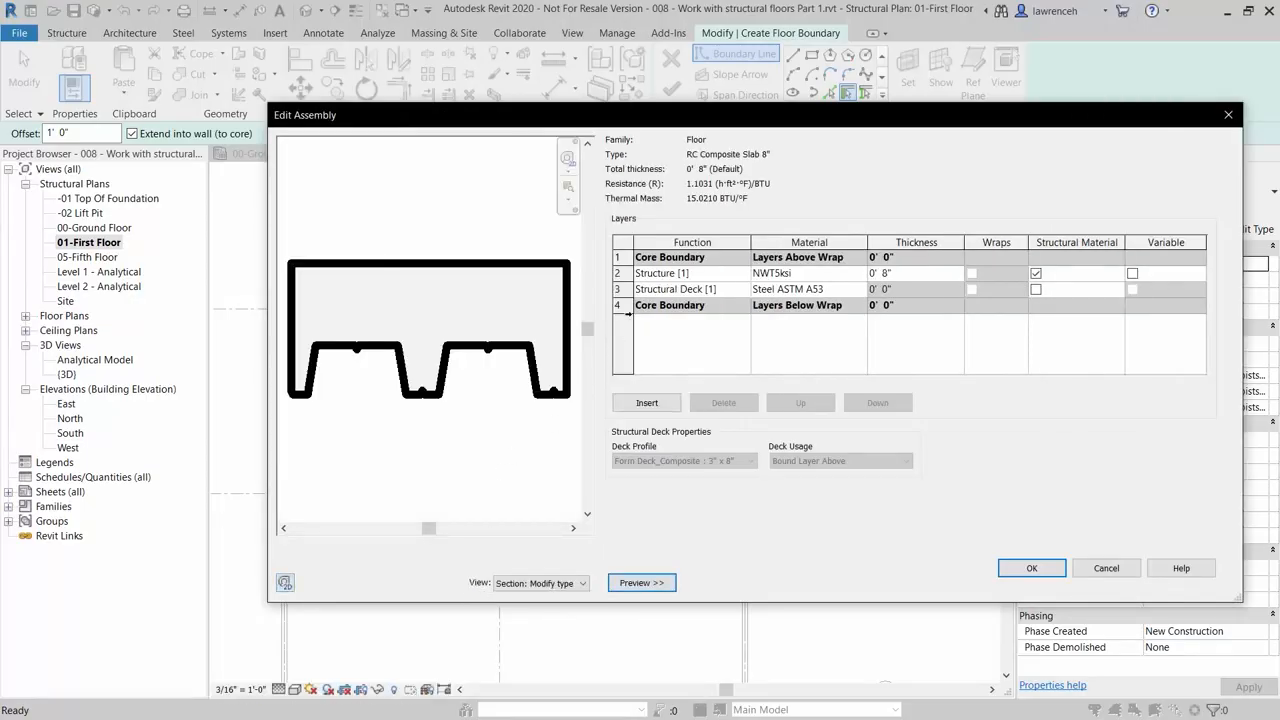
{"action": "left_click", "coordinate": [620, 274]}
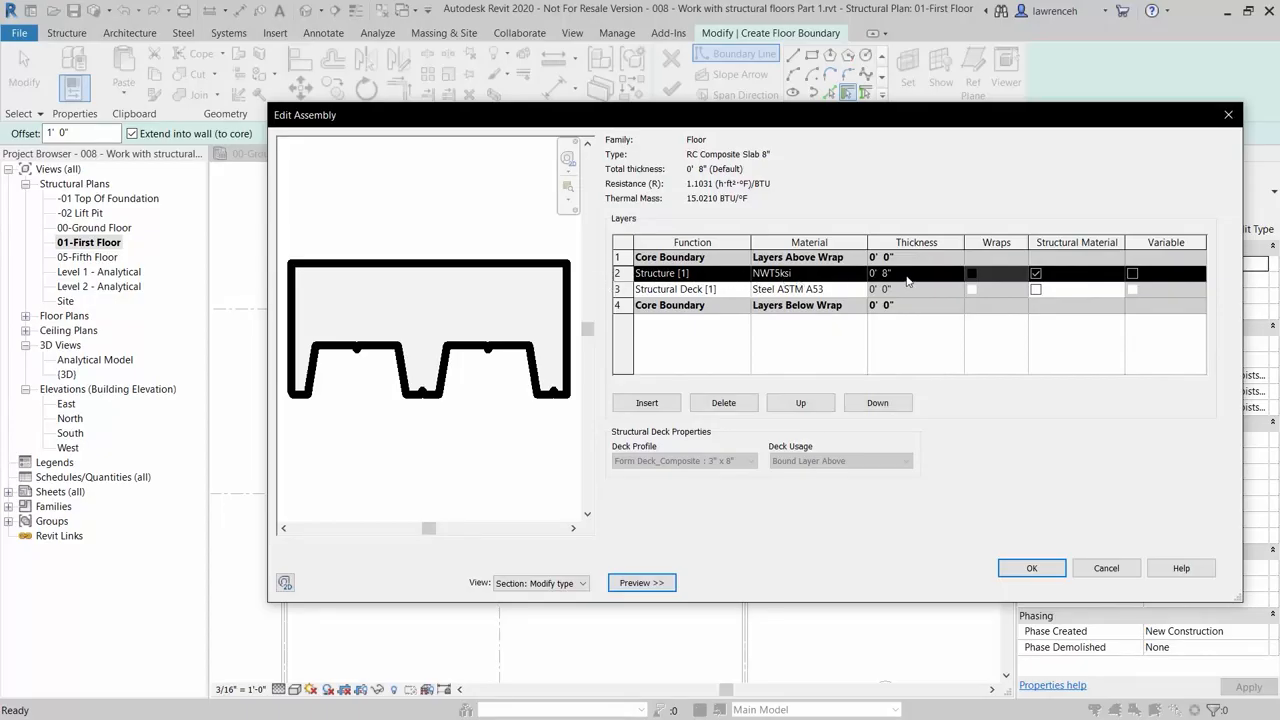
{"action": "left_click", "coordinate": [619, 289]}
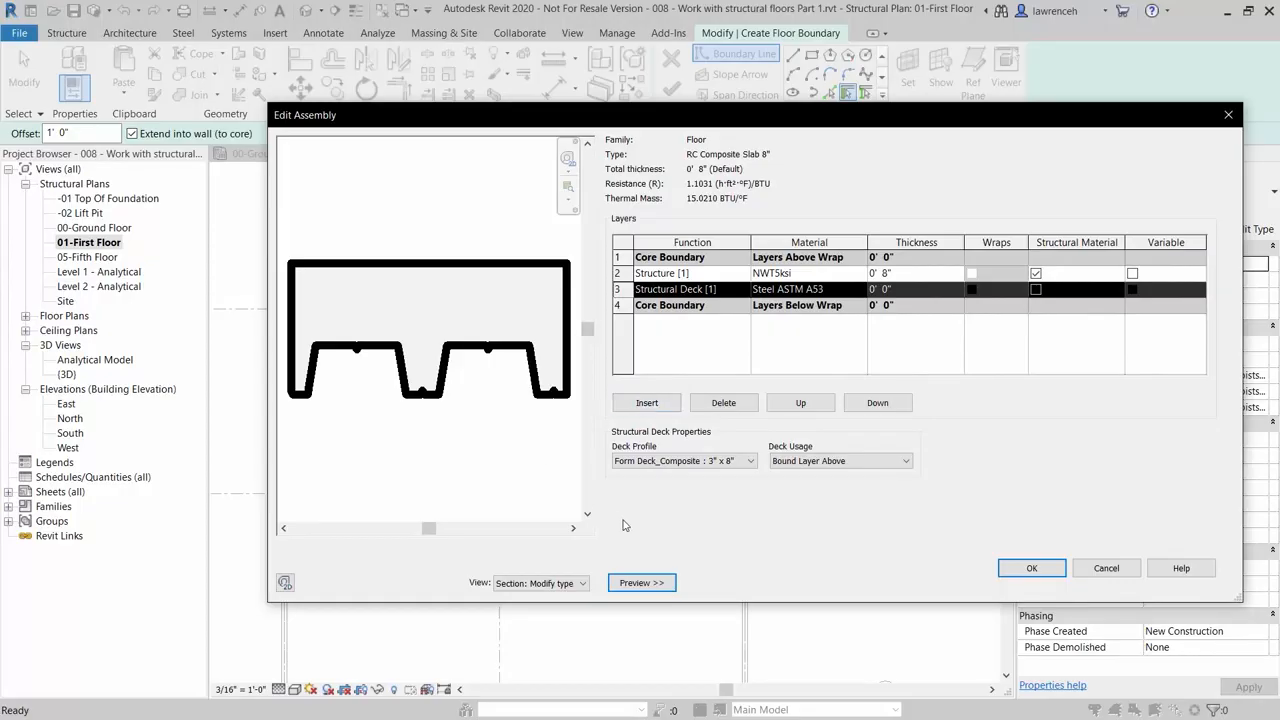
{"action": "left_click", "coordinate": [750, 461]}
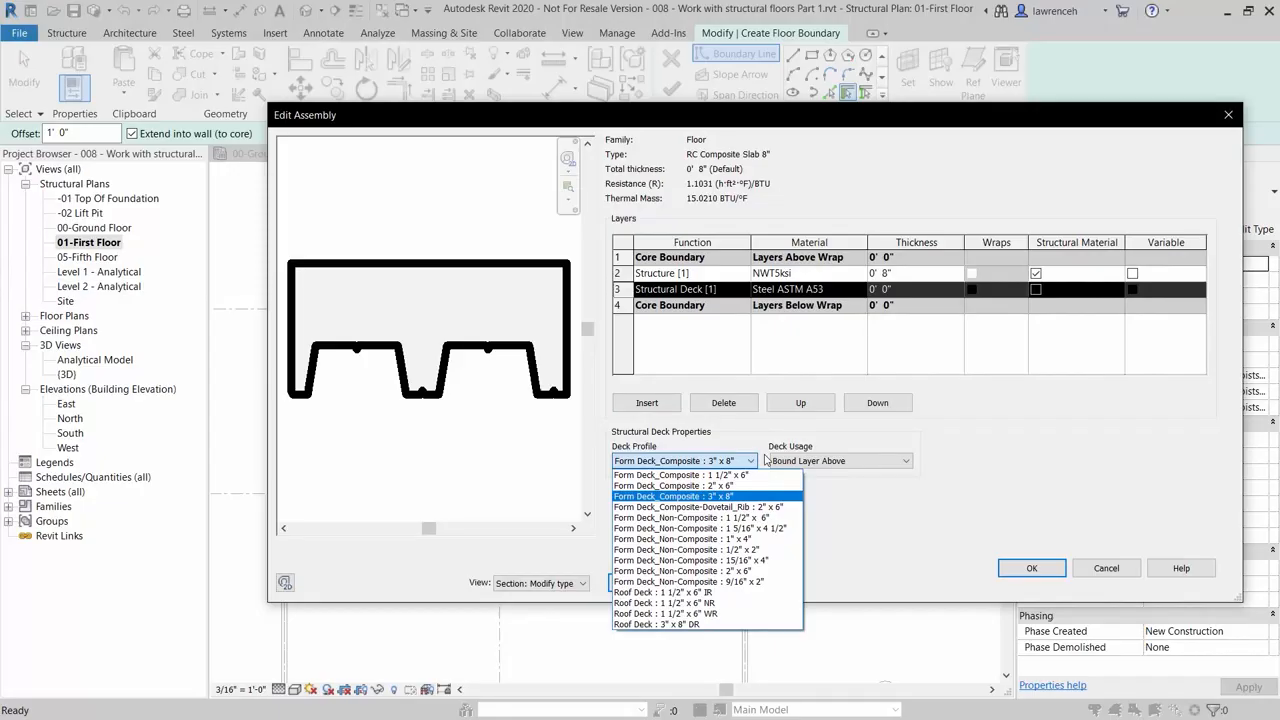
{"action": "left_click", "coordinate": [937, 515]}
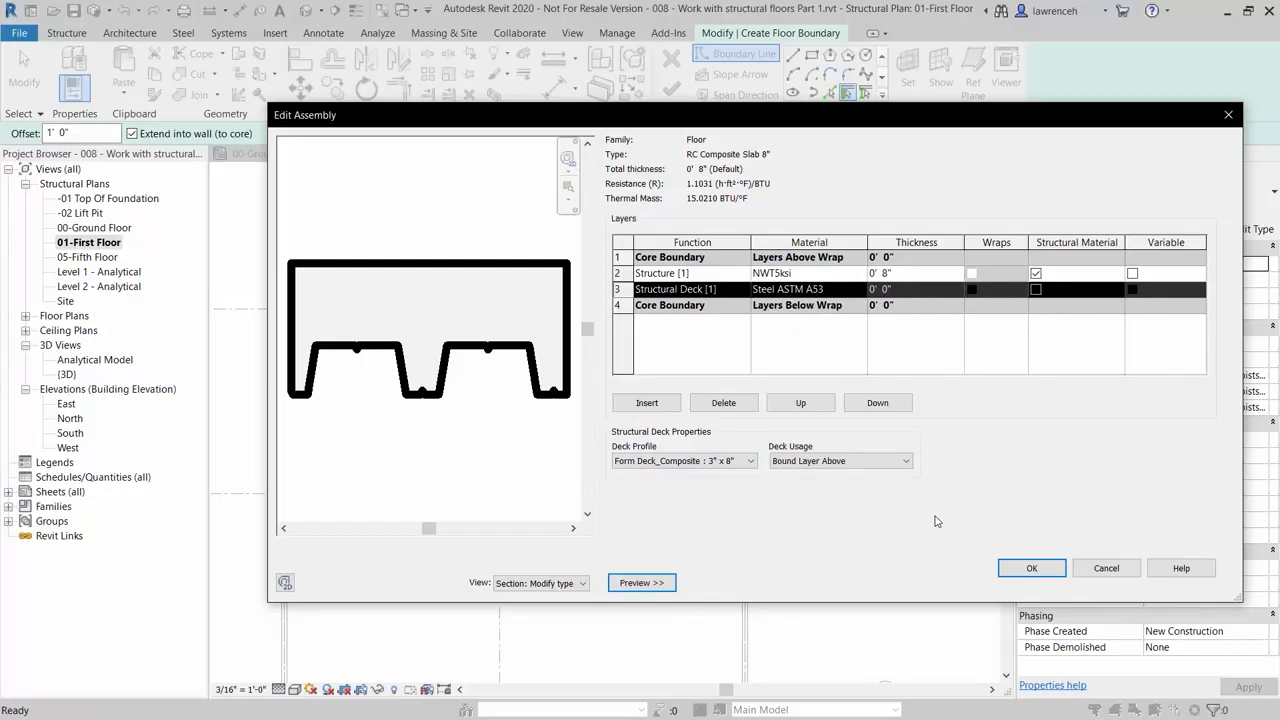
{"action": "left_click", "coordinate": [1033, 569]}
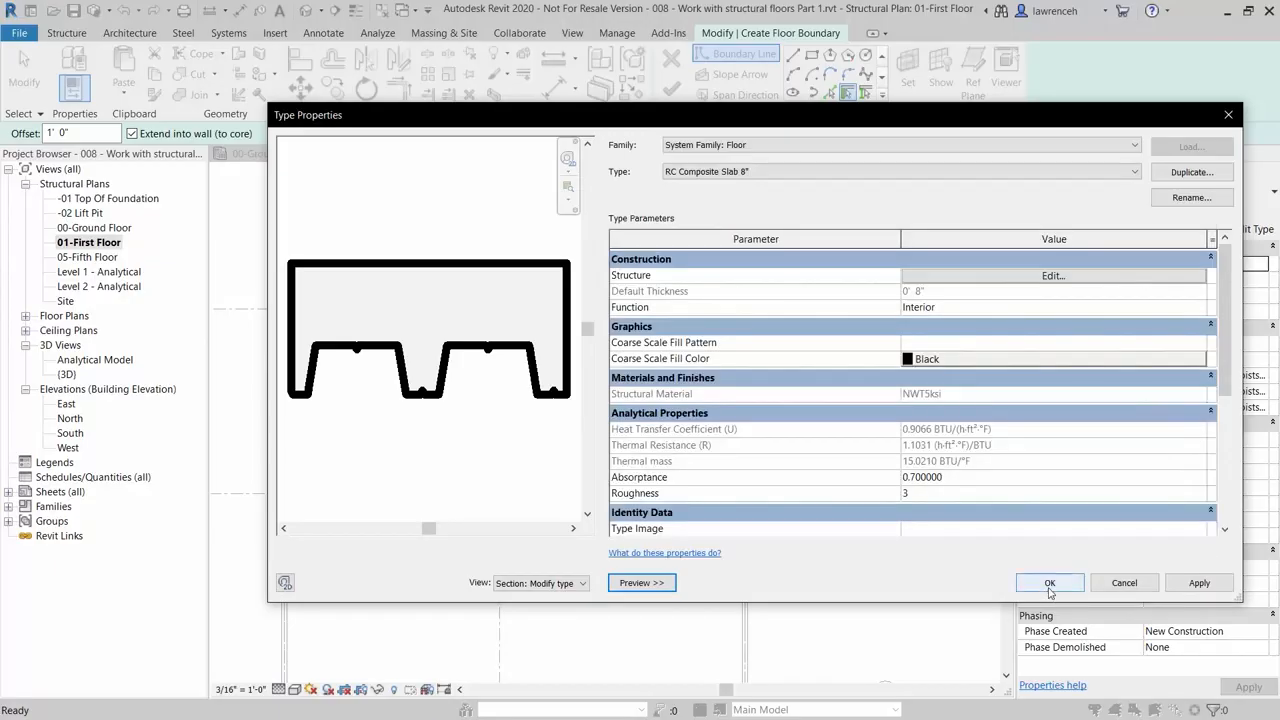
{"action": "left_click", "coordinate": [1049, 587]}
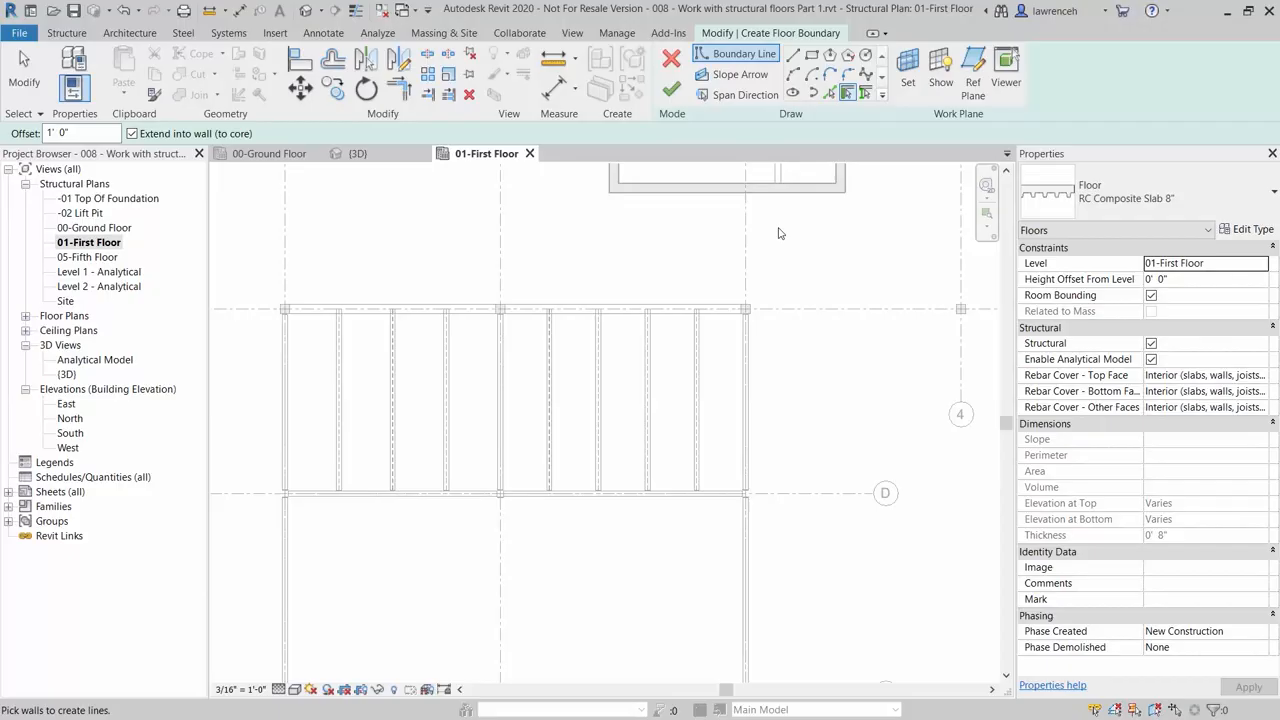
Draw a rectangular floor boundary along the beam centerlines from the corner column on grid 1 to the opposite steel column at grid D.
{"action": "left_click", "coordinate": [812, 56]}
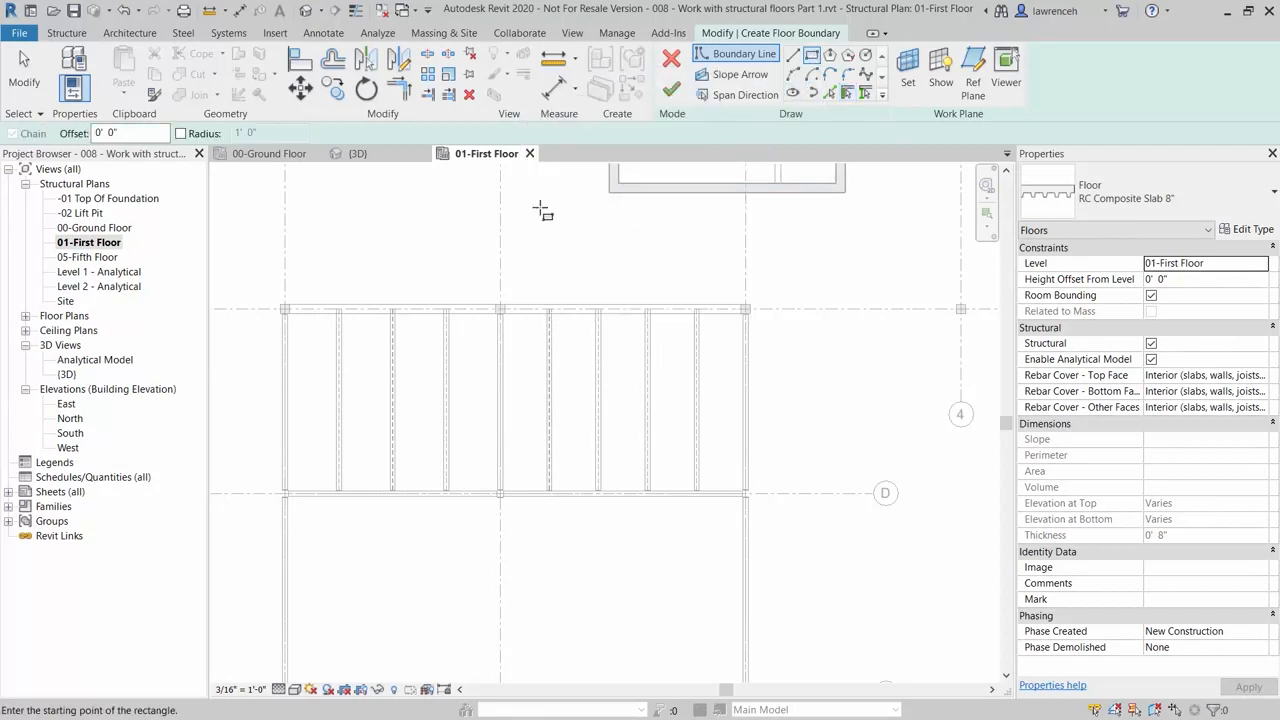
{"action": "scroll", "coordinate": [285, 310], "scroll_direction": "up", "scroll_amount": 5}
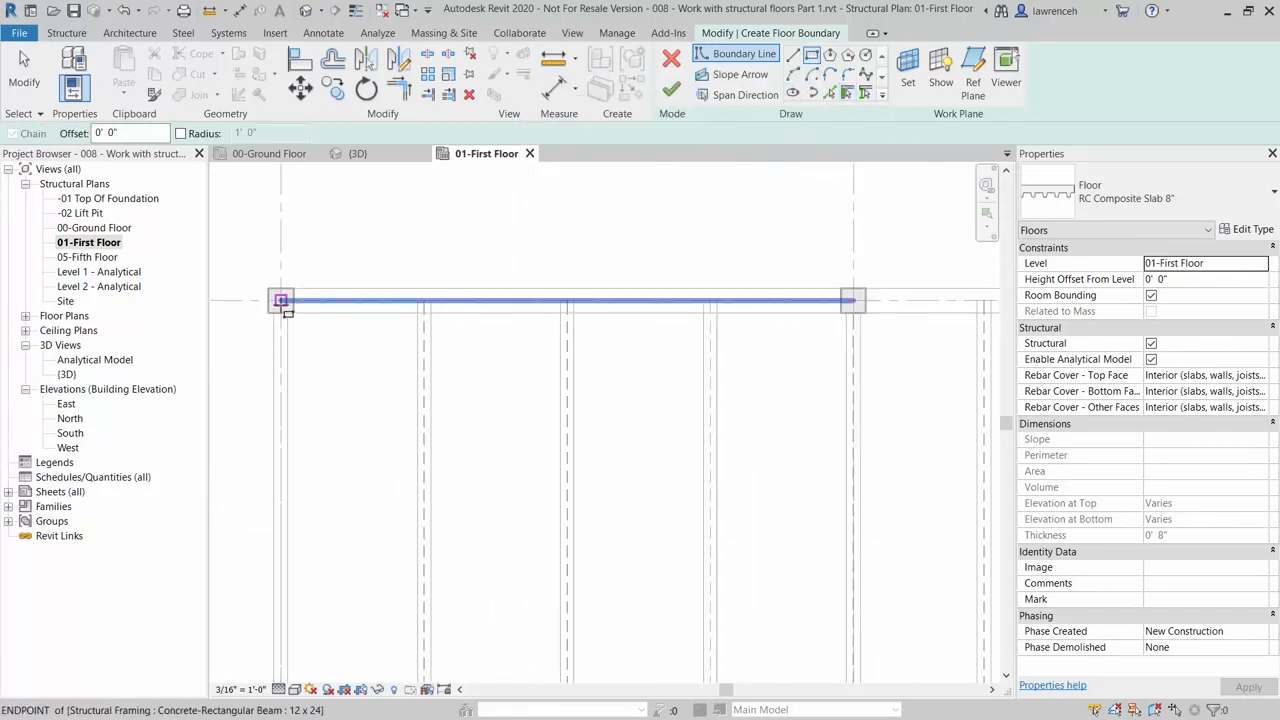
{"action": "left_click", "coordinate": [281, 300]}
{"action": "scroll", "coordinate": [279, 299], "scroll_direction": "down", "scroll_amount": 5}
{"action": "scroll", "coordinate": [791, 530], "scroll_direction": "up", "scroll_amount": 6}
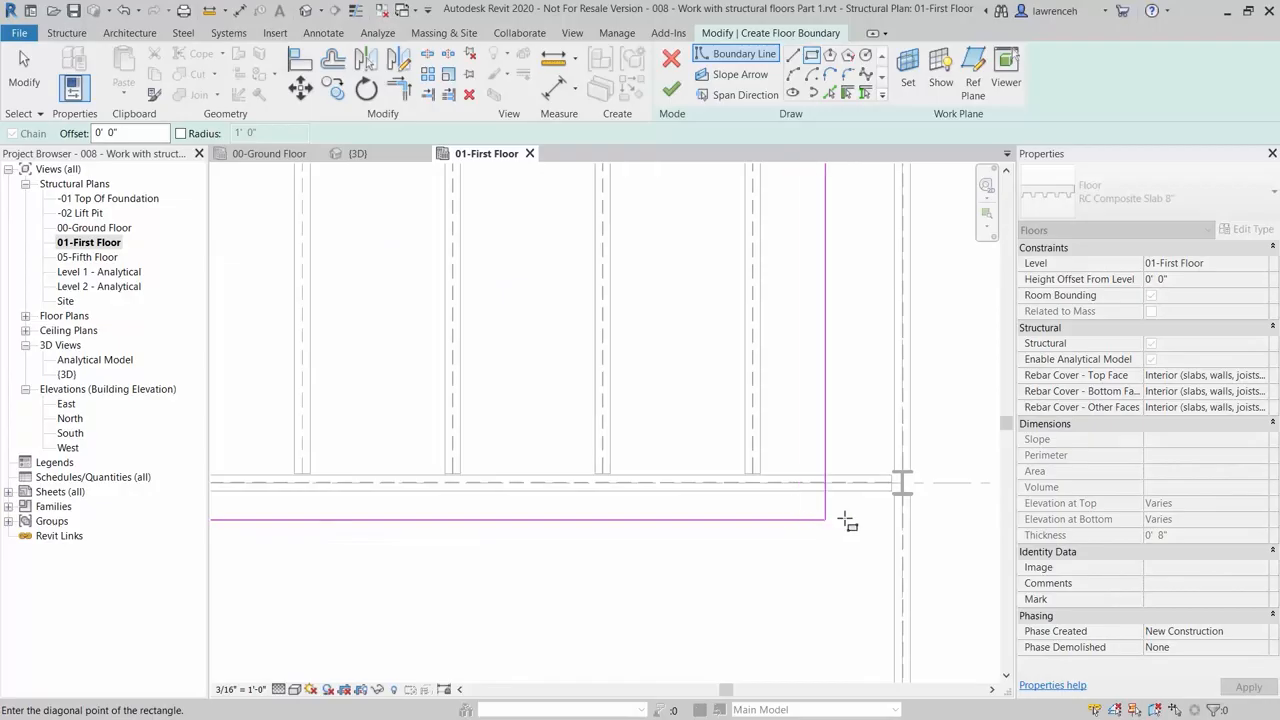
{"action": "left_click", "coordinate": [905, 484]}
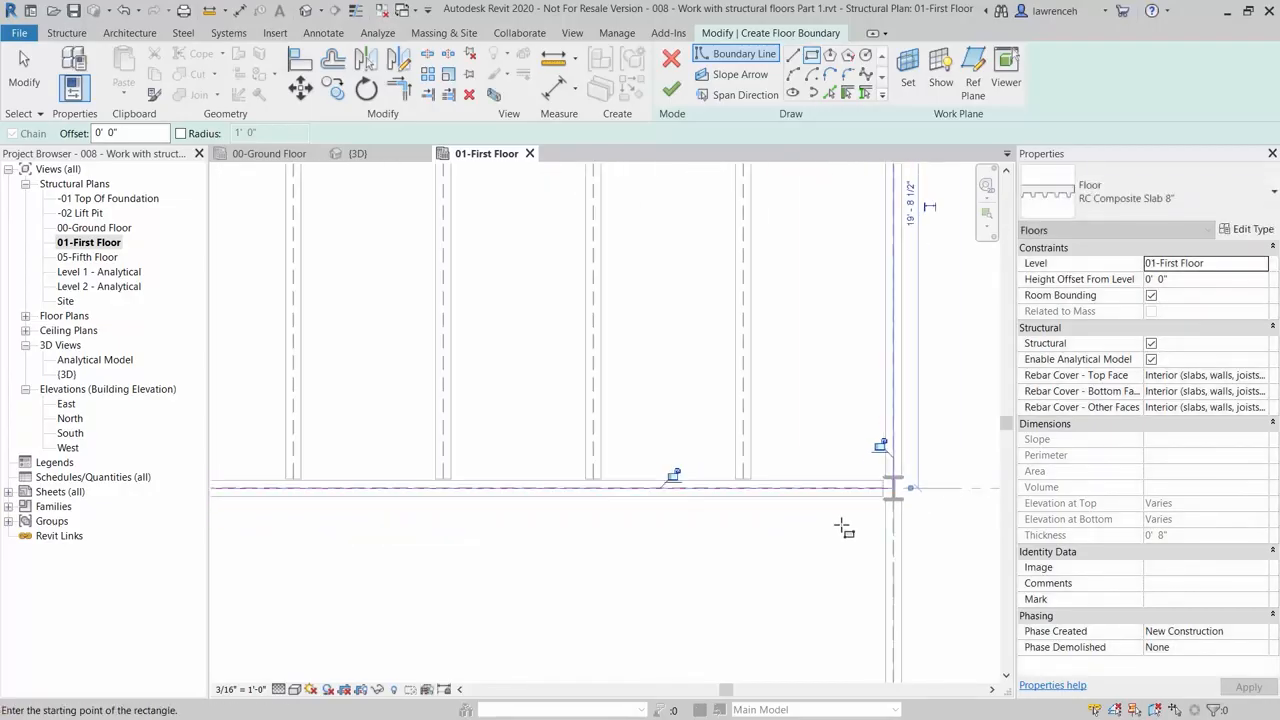
{"action": "scroll", "coordinate": [843, 530], "scroll_direction": "down", "scroll_amount": 4}
{"action": "key", "text": "Escape"}
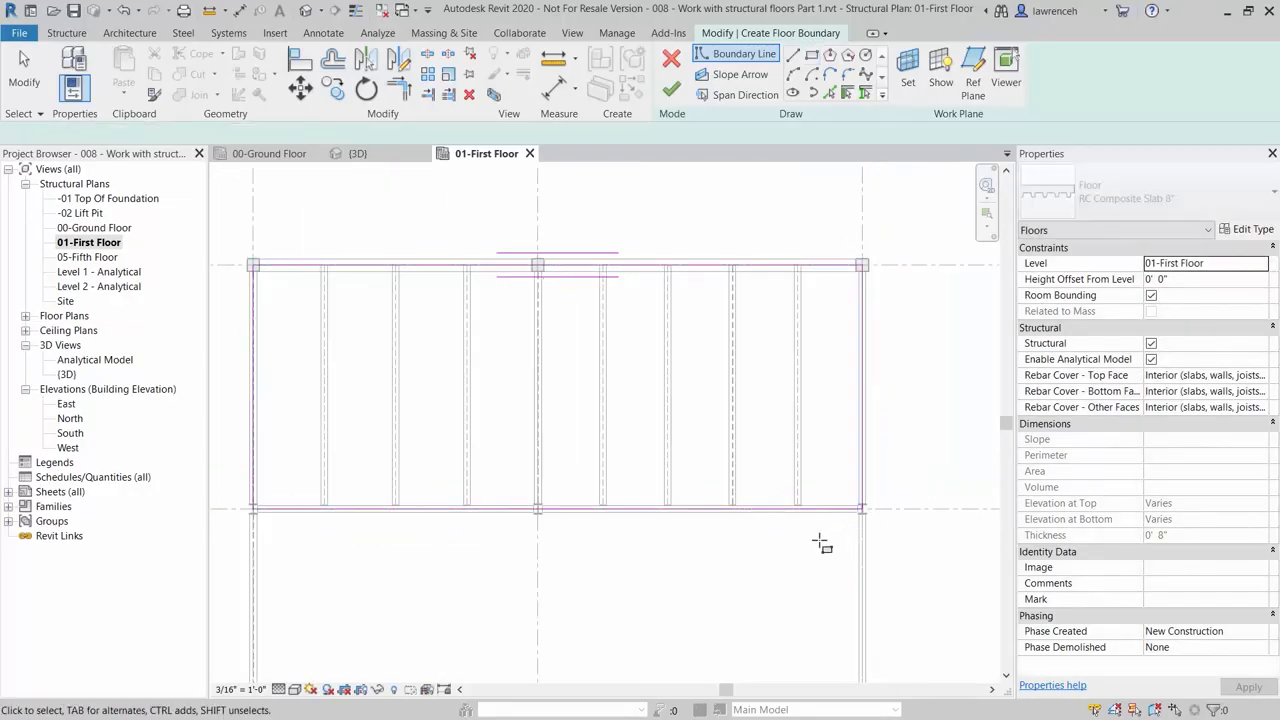
{"action": "middle_click_drag", "start_coordinate": [802, 550], "coordinate": [808, 540]}
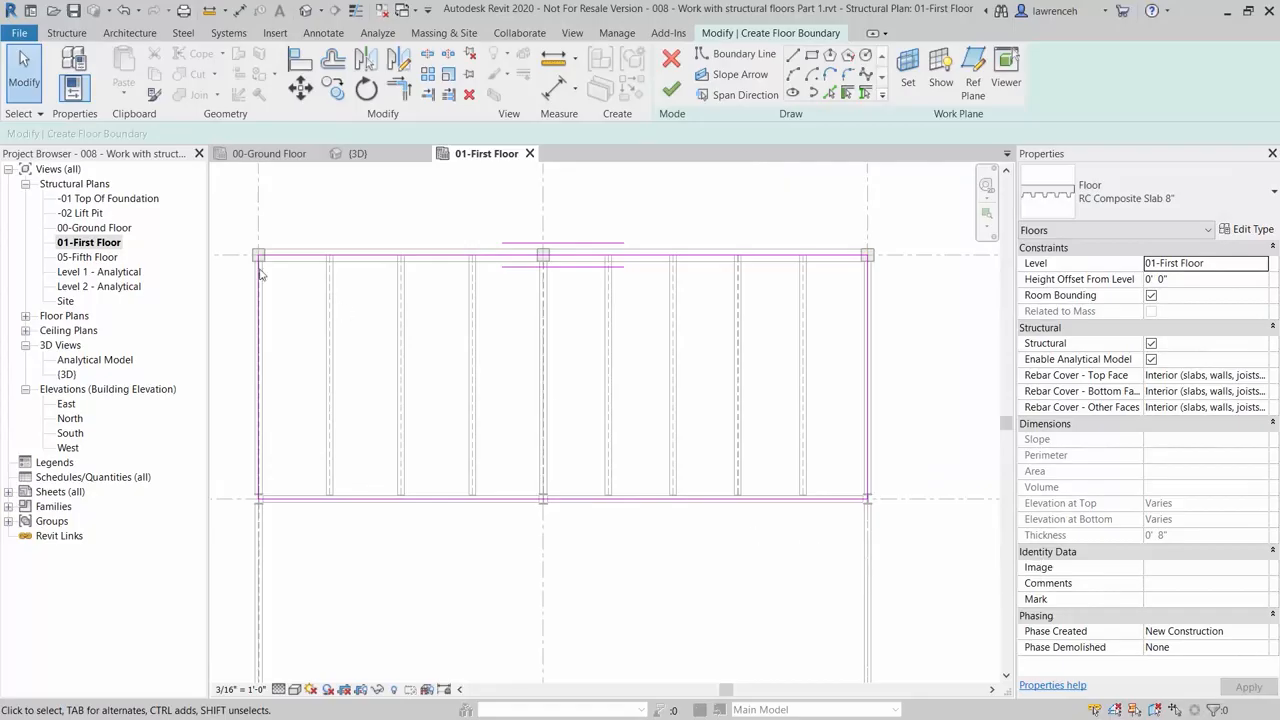
Set the concrete cantilever to -0' 6" for all four boundary lines of the floor sketch.
{"action": "mouse_move", "coordinate": [211, 209]}
{"action": "left_mouse_down"}
{"action": "mouse_move", "coordinate": [343, 287]}
{"action": "mouse_move", "coordinate": [923, 560]}
{"action": "left_mouse_up"}
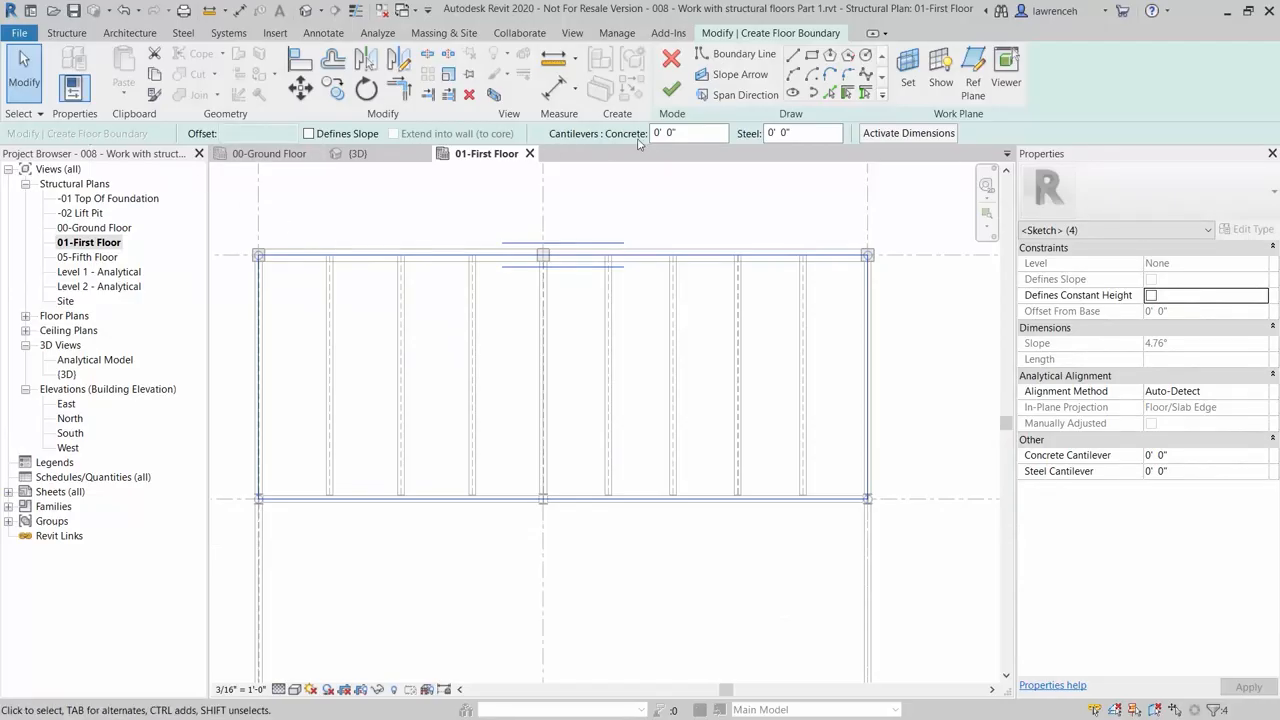
{"action": "left_click_drag", "start_coordinate": [682, 133], "coordinate": [602, 138]}
{"action": "type", "text": "-0' "}
{"action": "type", "text": "6\""}
{"action": "key", "text": "Return"}
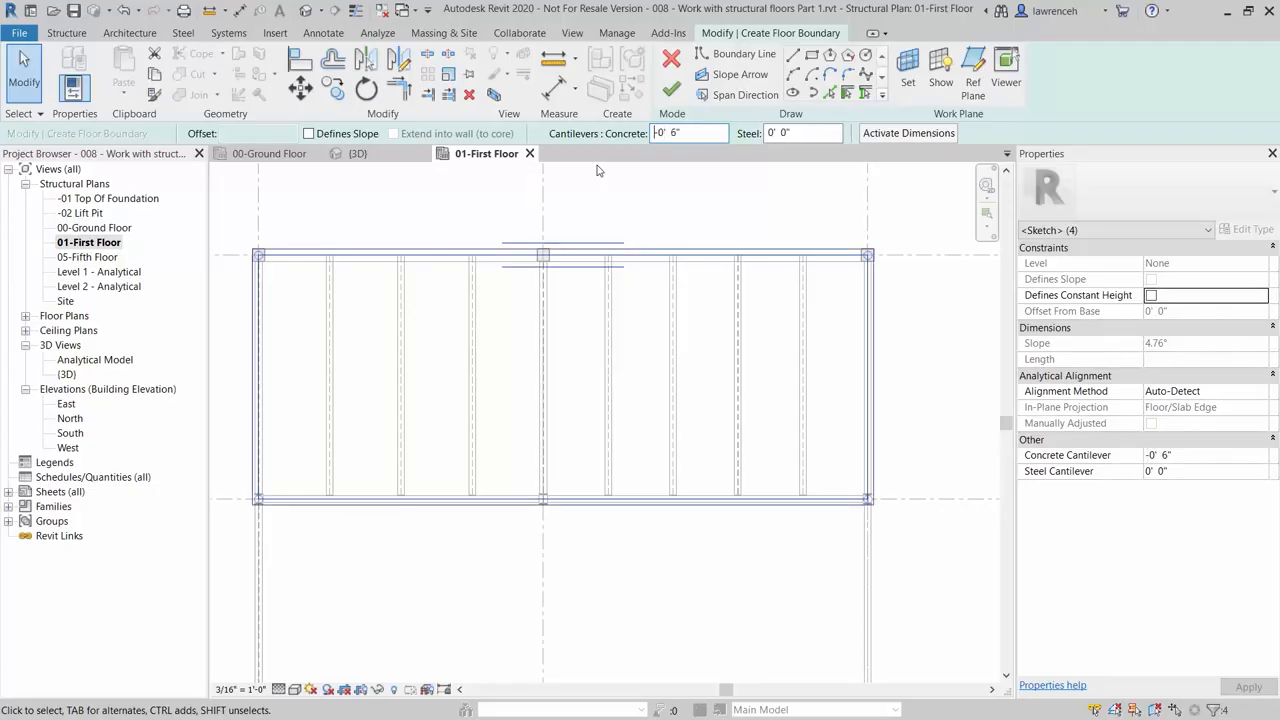
{"action": "left_click", "coordinate": [760, 626]}
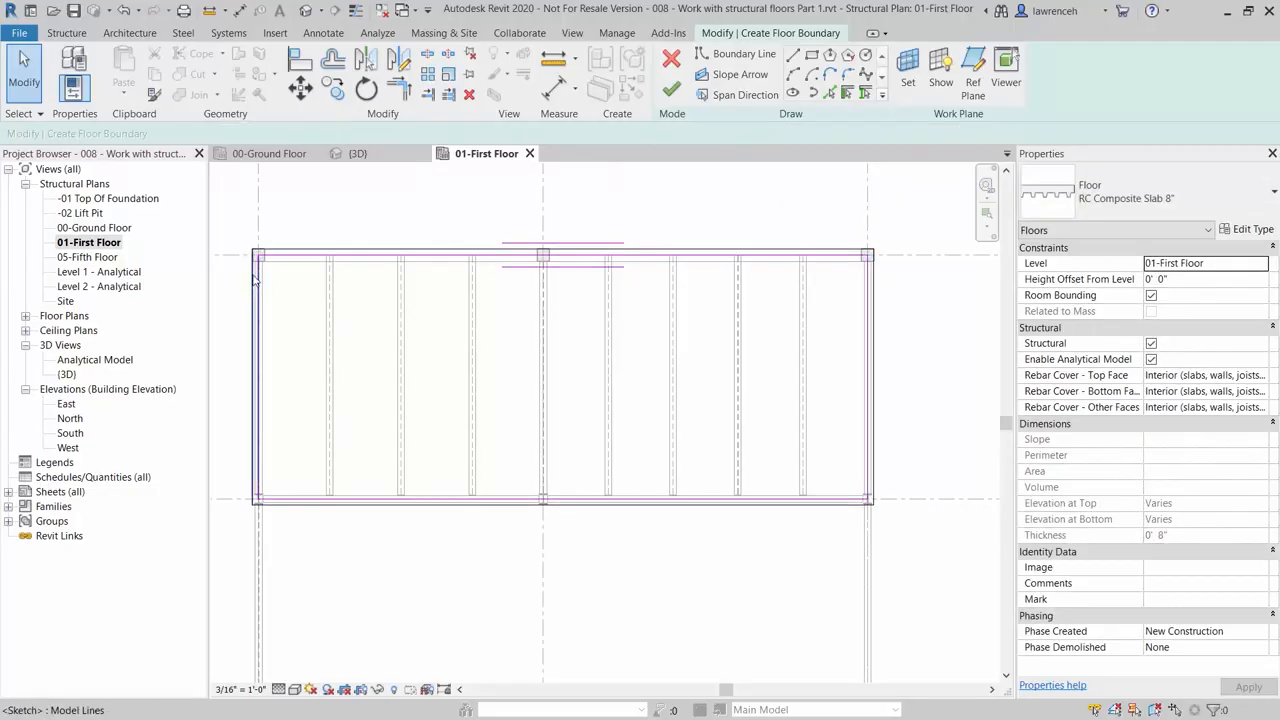
Check the offset concrete edge around the boundary and finish the composite floor sketch.
{"action": "scroll", "coordinate": [258, 246], "scroll_direction": "up", "scroll_amount": 3}
{"action": "scroll", "coordinate": [328, 250], "scroll_direction": "down", "scroll_amount": 1}
{"action": "middle_click_drag", "start_coordinate": [337, 297], "coordinate": [363, 275]}
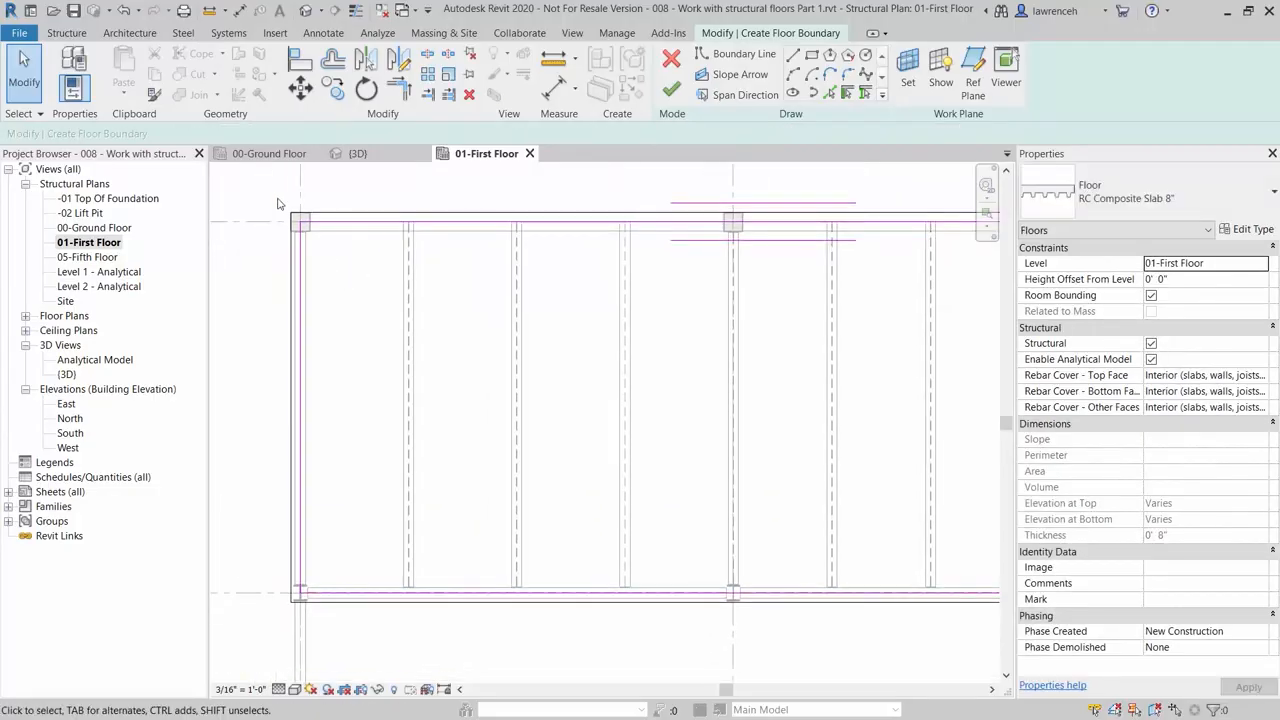
{"action": "middle_click_drag", "start_coordinate": [871, 611], "coordinate": [603, 609]}
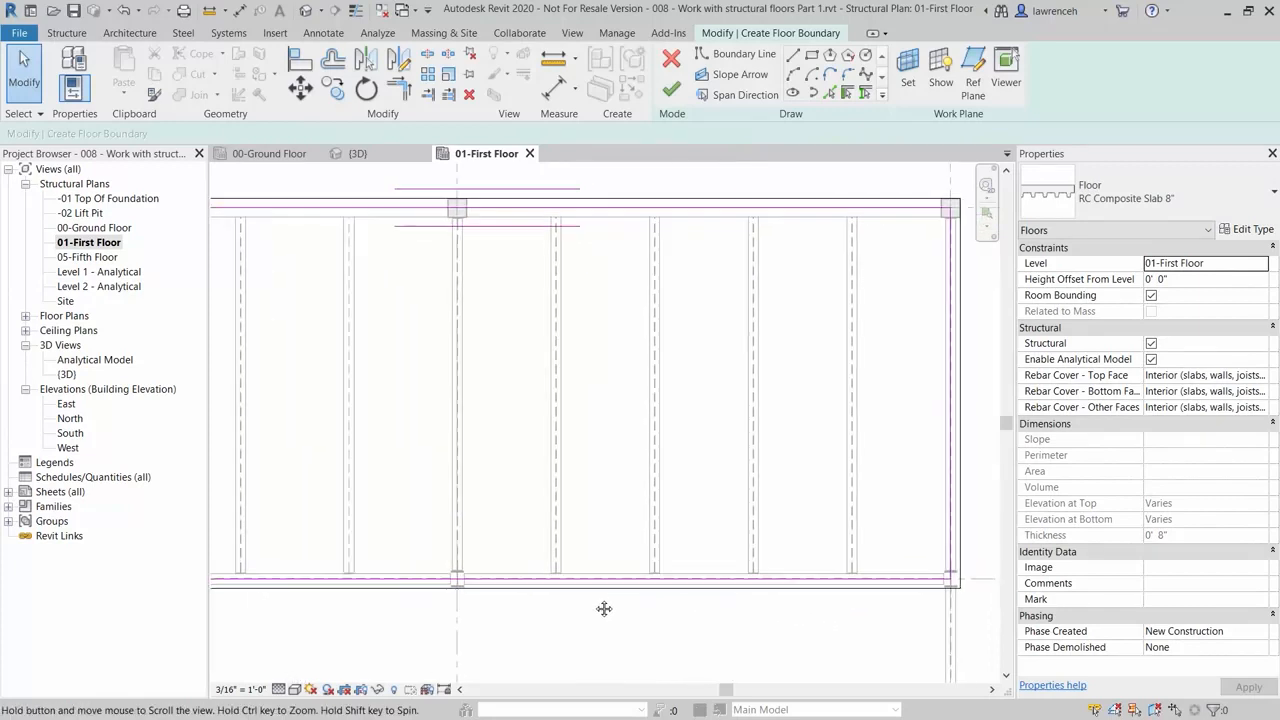
{"action": "scroll", "coordinate": [901, 419], "scroll_direction": "down", "scroll_amount": 3}
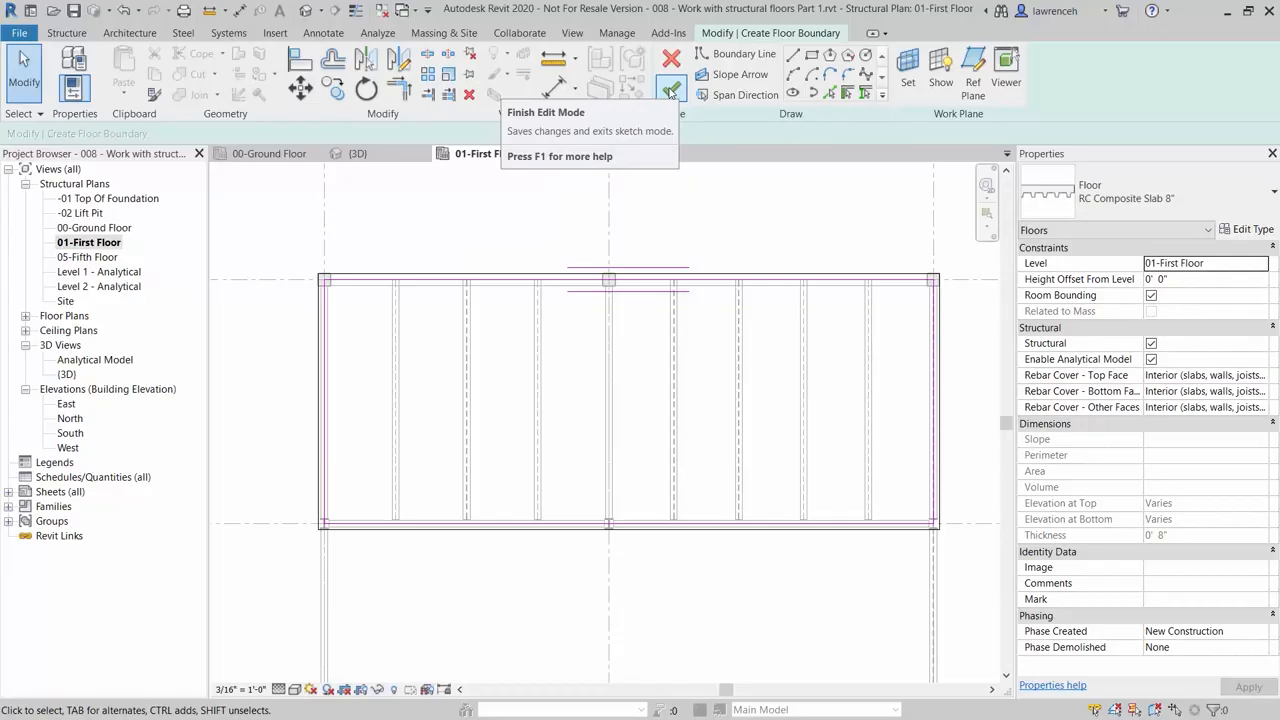
{"action": "left_click", "coordinate": [671, 91]}
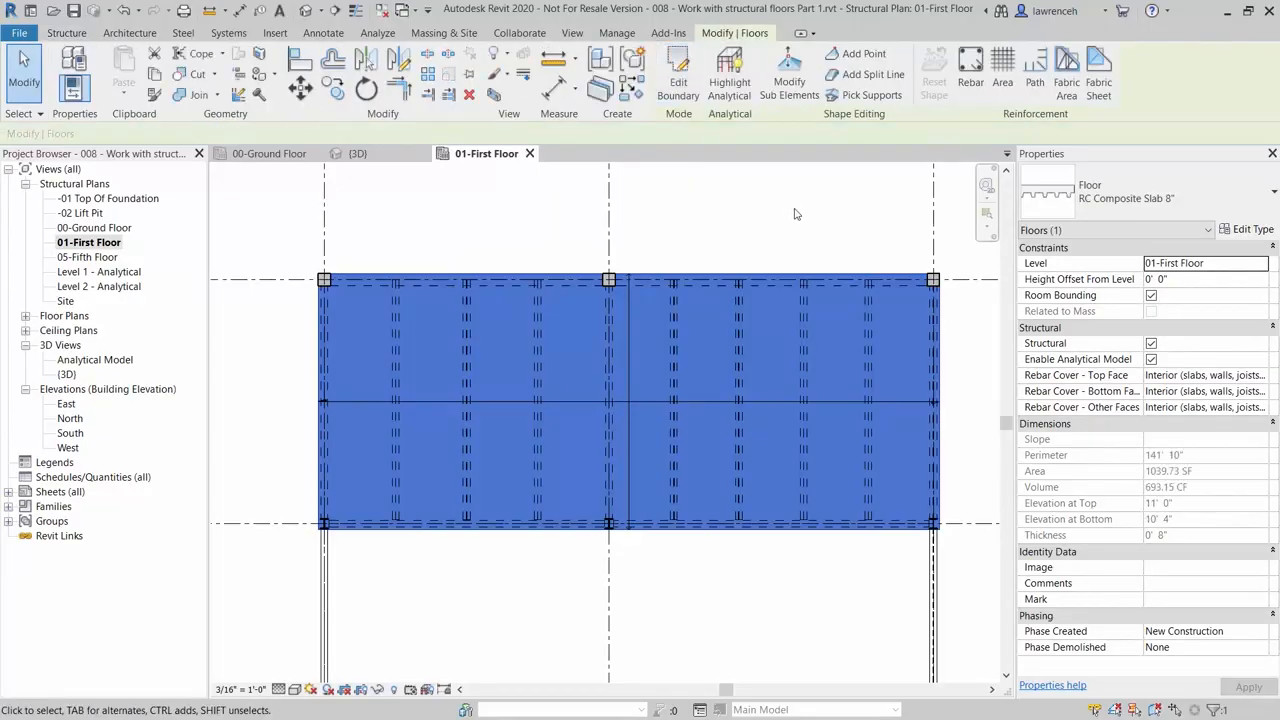
{"action": "left_click", "coordinate": [796, 214]}
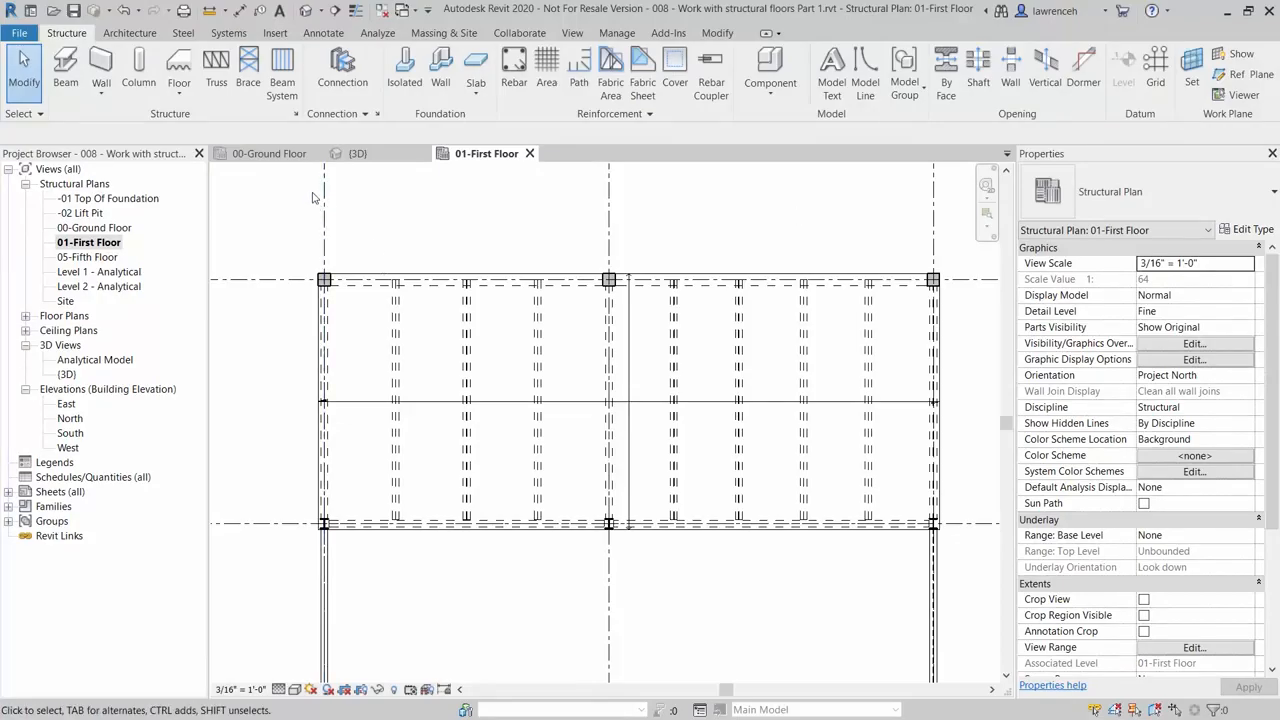
Create a building section across the slab edge at grid 1, ending between the first two infill beams, and open Section 1.
{"action": "left_click", "coordinate": [337, 11]}
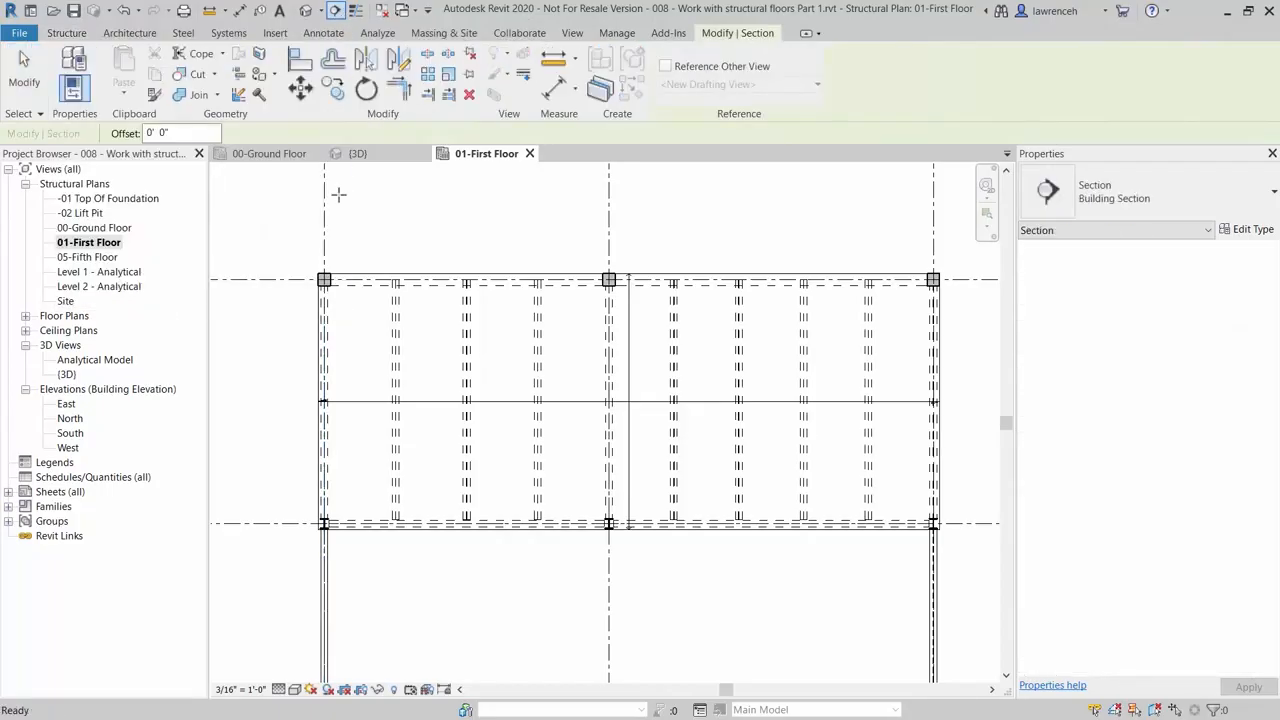
{"action": "left_click", "coordinate": [271, 469]}
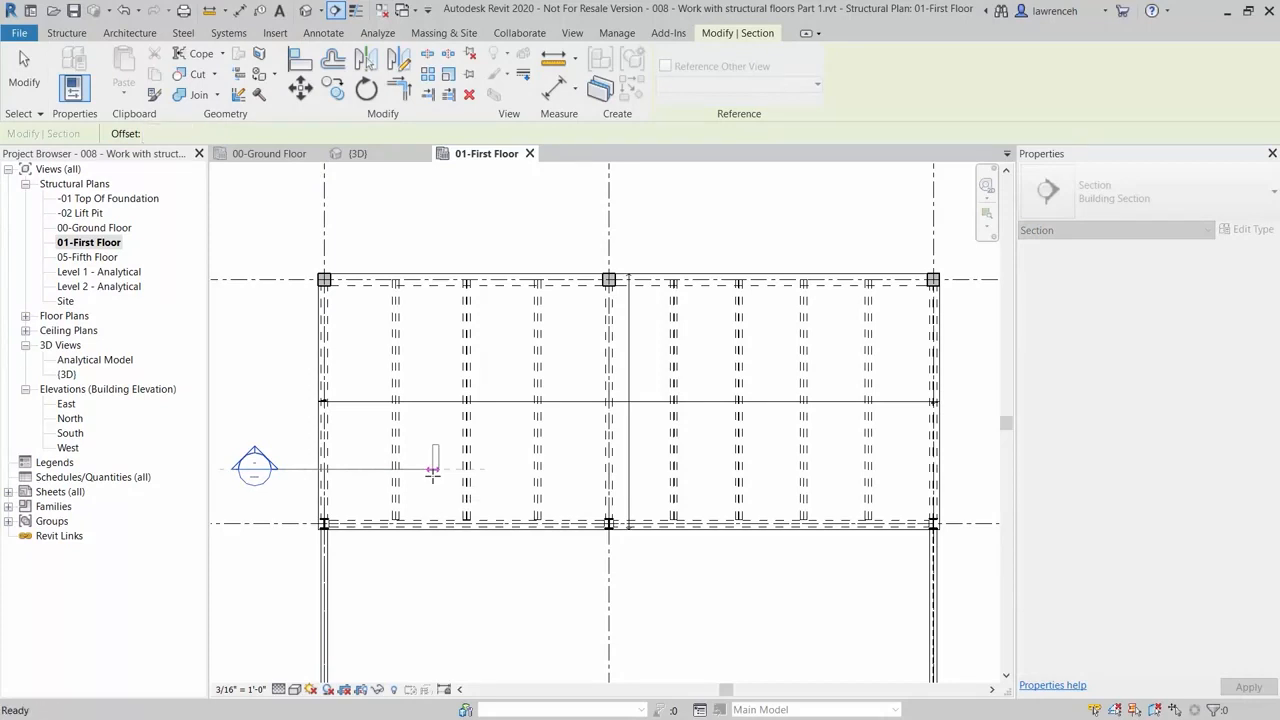
{"action": "left_click", "coordinate": [433, 469]}
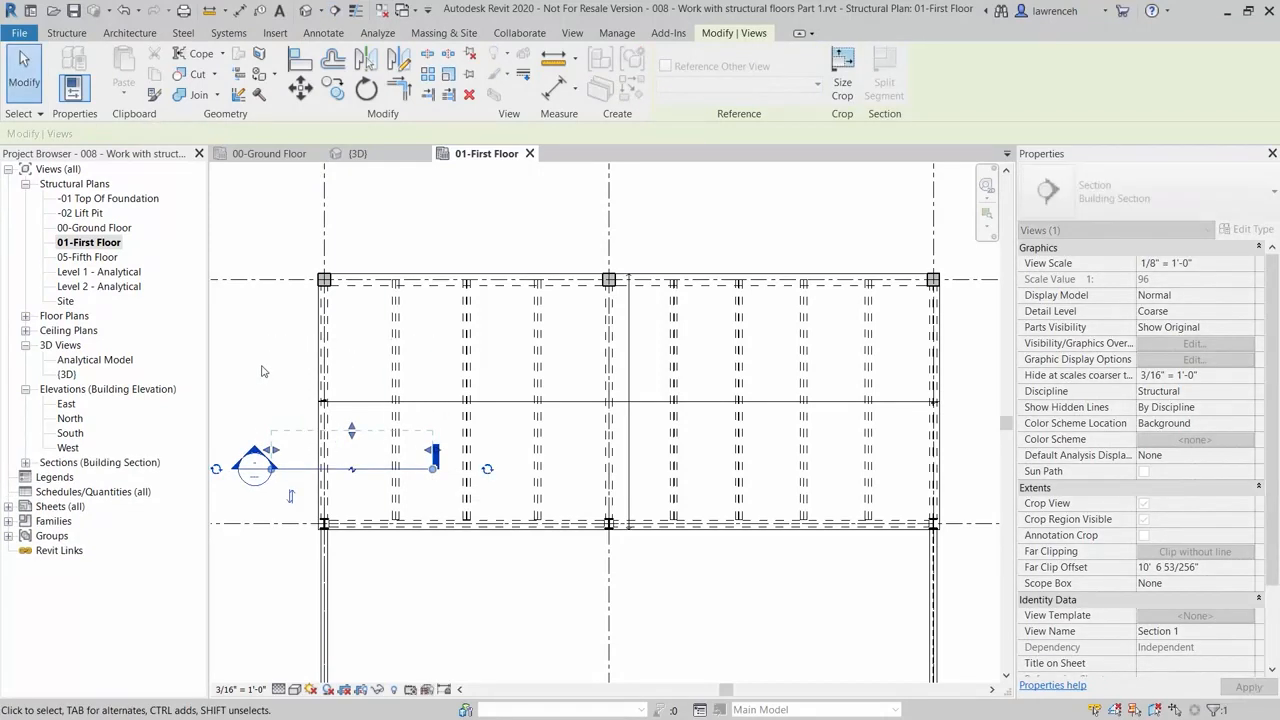
{"action": "key", "text": "Escape"}
{"action": "left_click", "coordinate": [25, 462]}
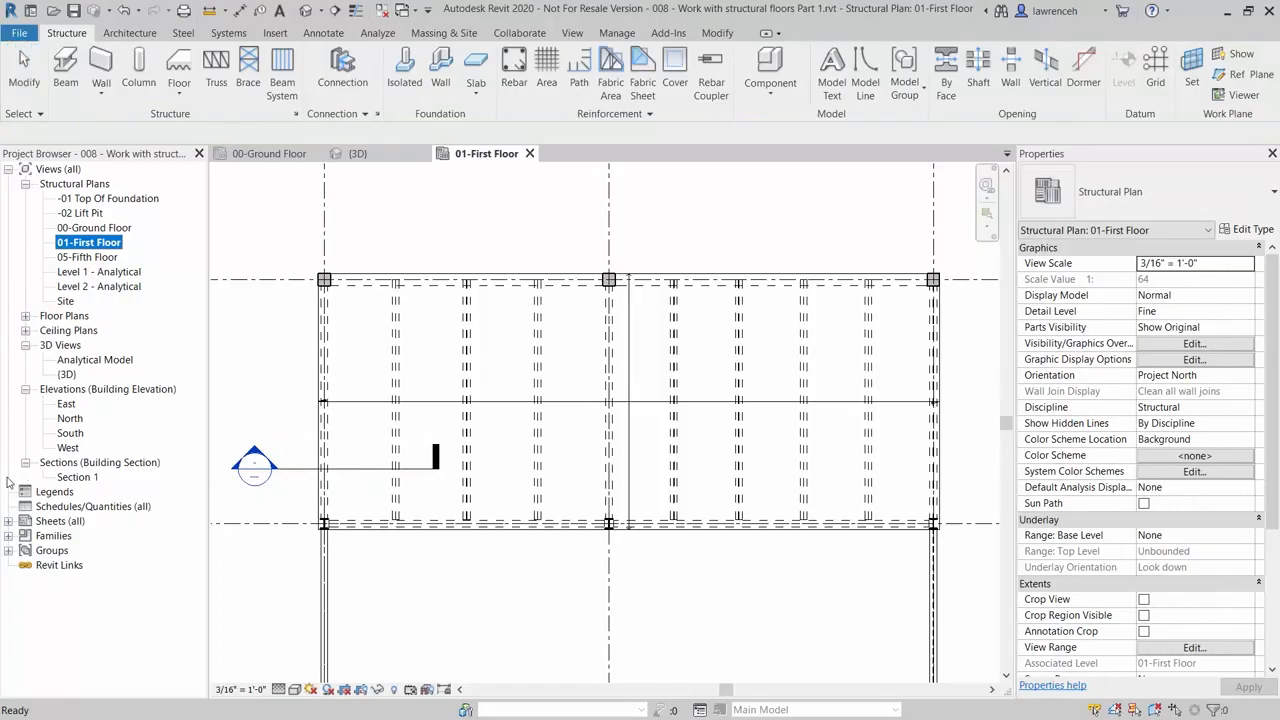
{"action": "double_click", "coordinate": [85, 479]}
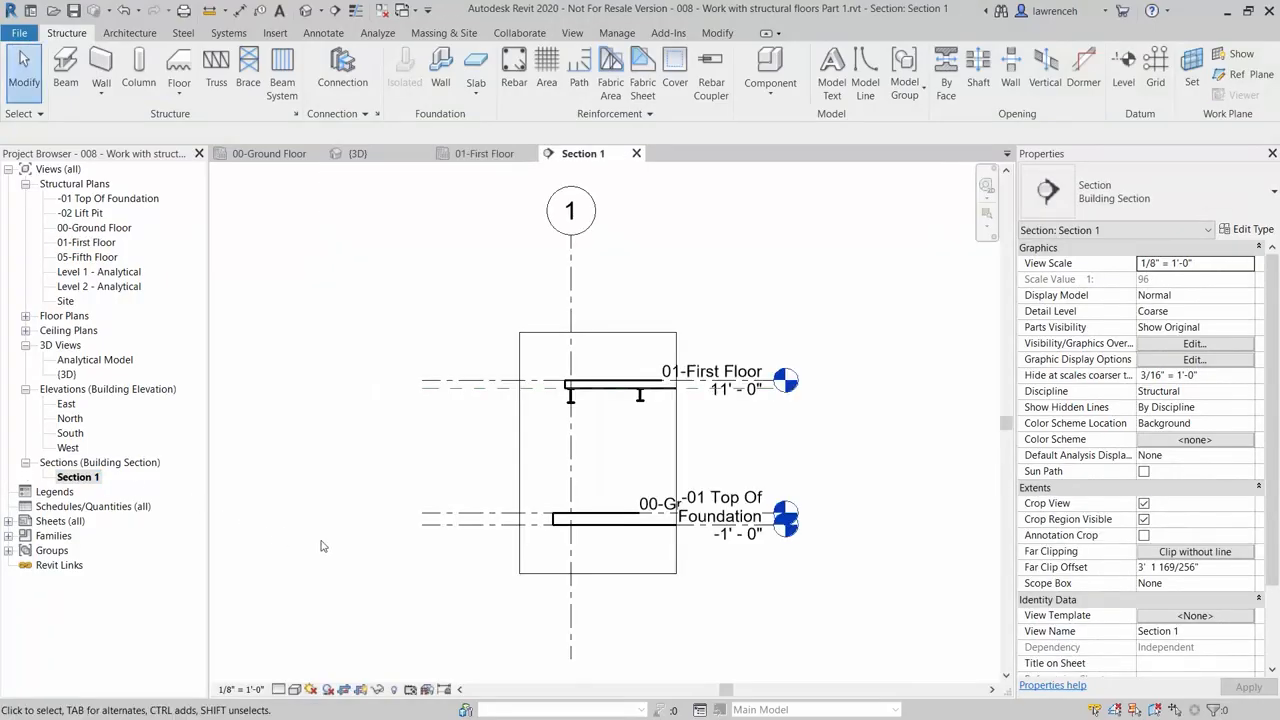
Set the section view to 1" = 1'-0" scale and Fine detail level, and inspect the slab edge over the steel beam.
{"action": "left_click", "coordinate": [248, 689]}
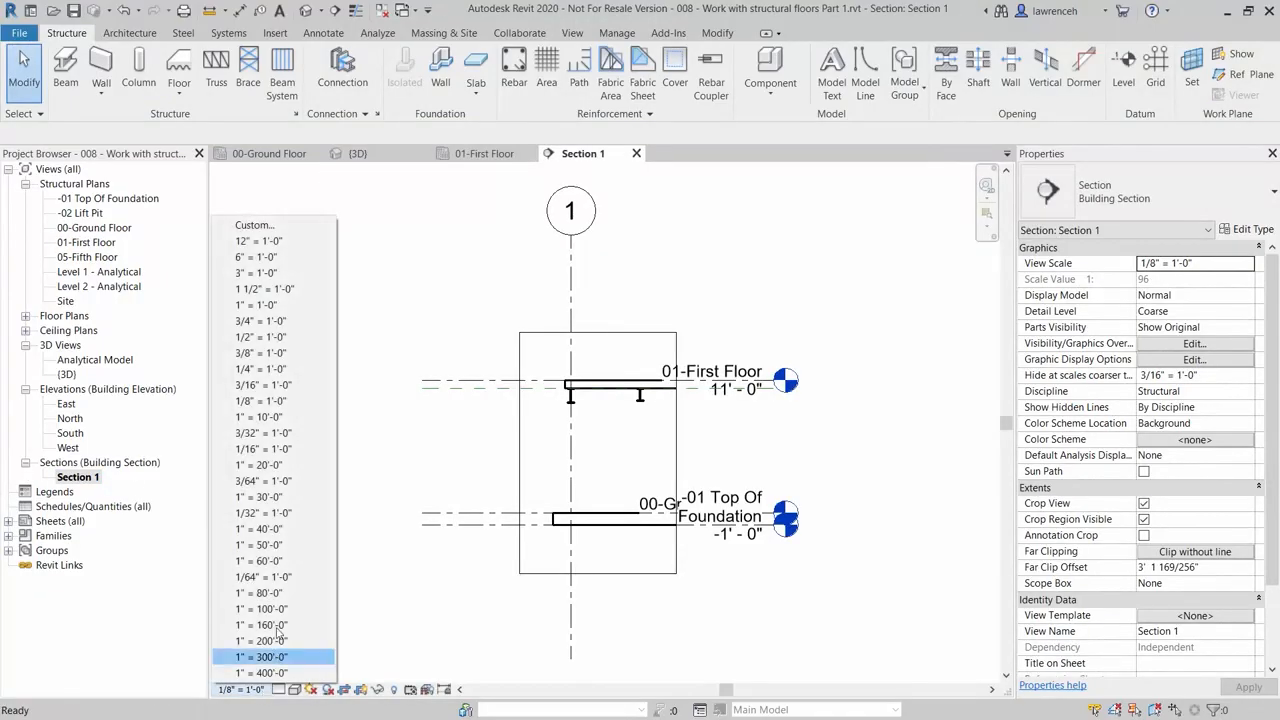
{"action": "left_click", "coordinate": [270, 306]}
{"action": "left_click", "coordinate": [278, 690]}
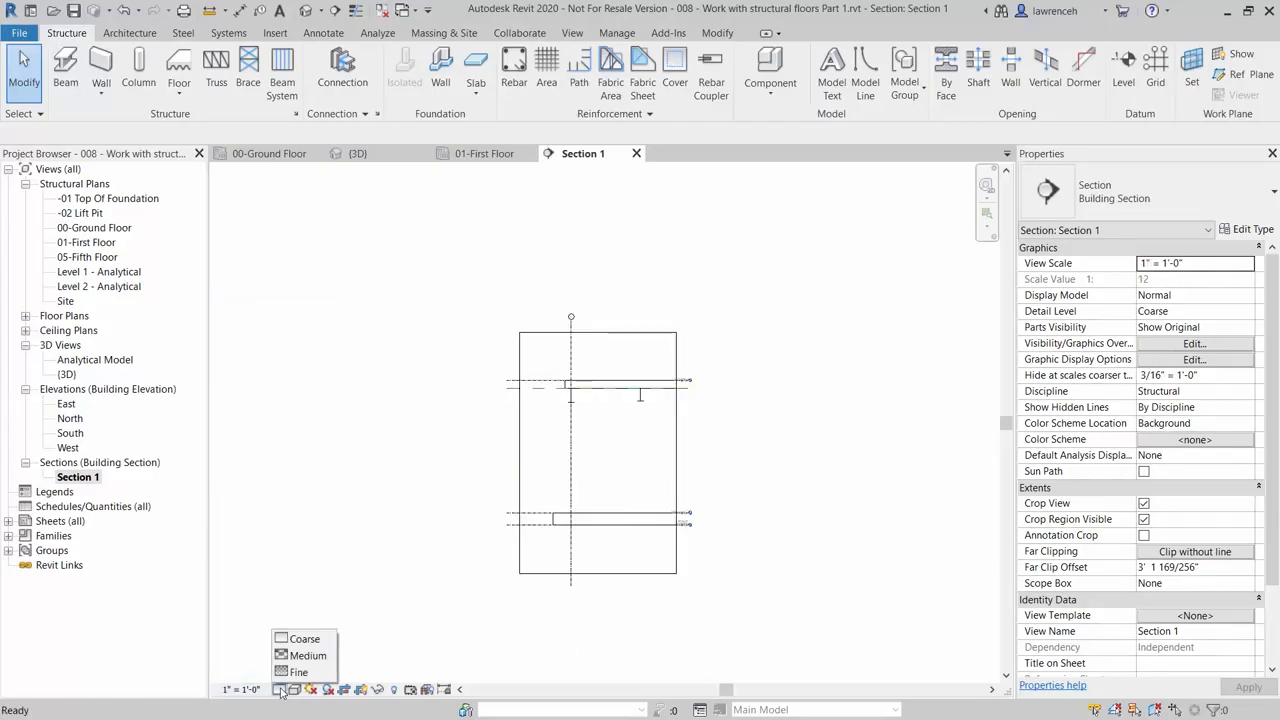
{"action": "left_click", "coordinate": [297, 676]}
{"action": "scroll", "coordinate": [597, 402], "scroll_direction": "up", "scroll_amount": 8}
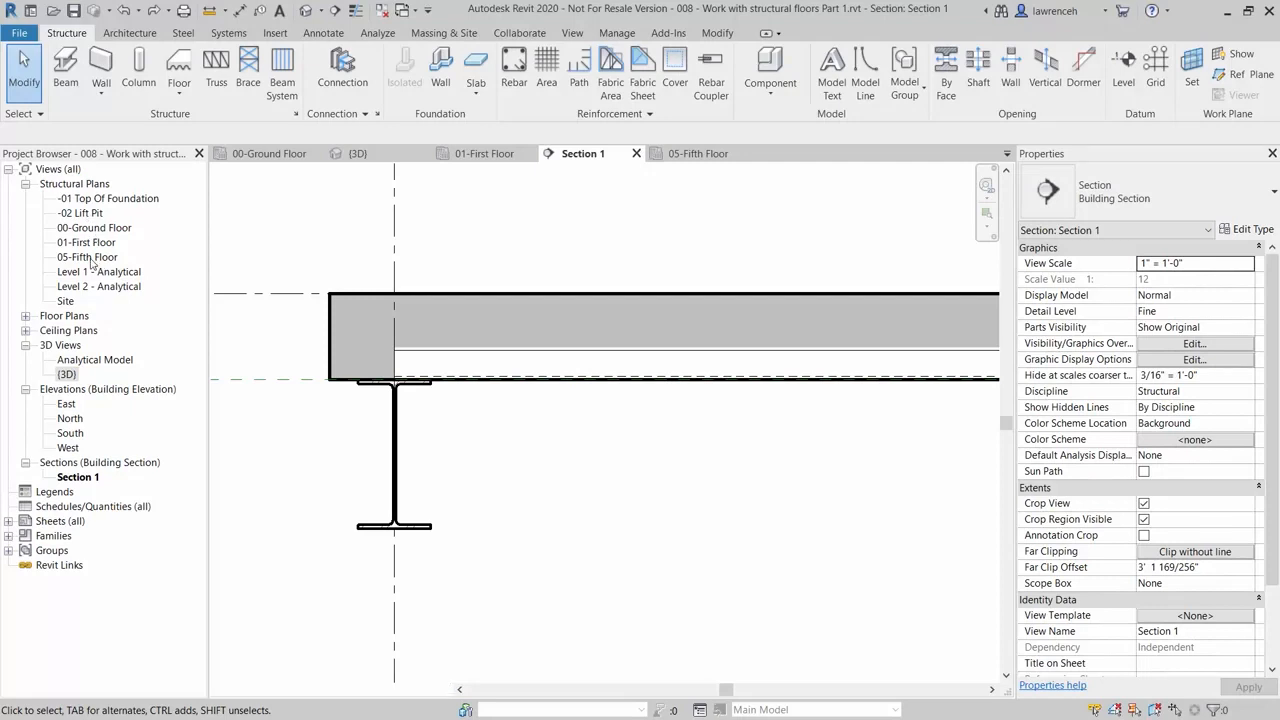
Open the 05-Fifth Floor structural plan and start a structural floor with the 6" Concrete type.
{"action": "double_click", "coordinate": [90, 259]}
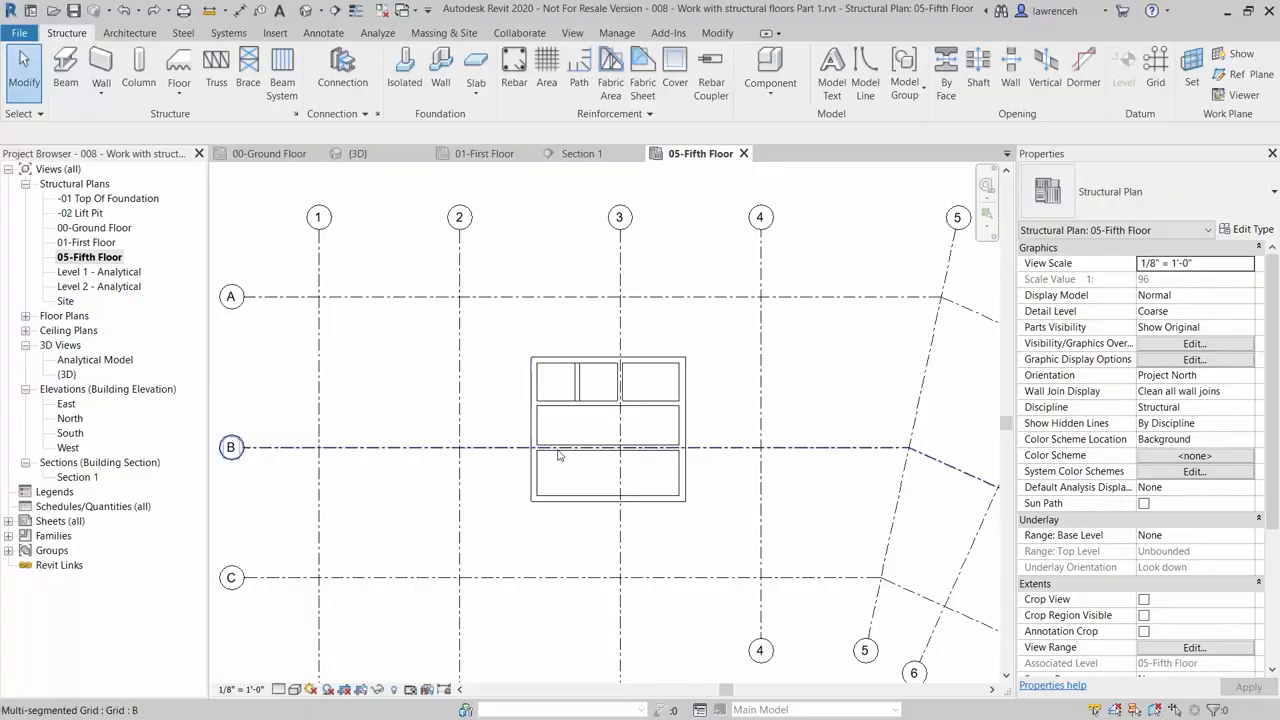
{"action": "scroll", "coordinate": [580, 460], "scroll_direction": "up", "scroll_amount": 4}
{"action": "middle_click_drag", "start_coordinate": [538, 492], "coordinate": [534, 496]}
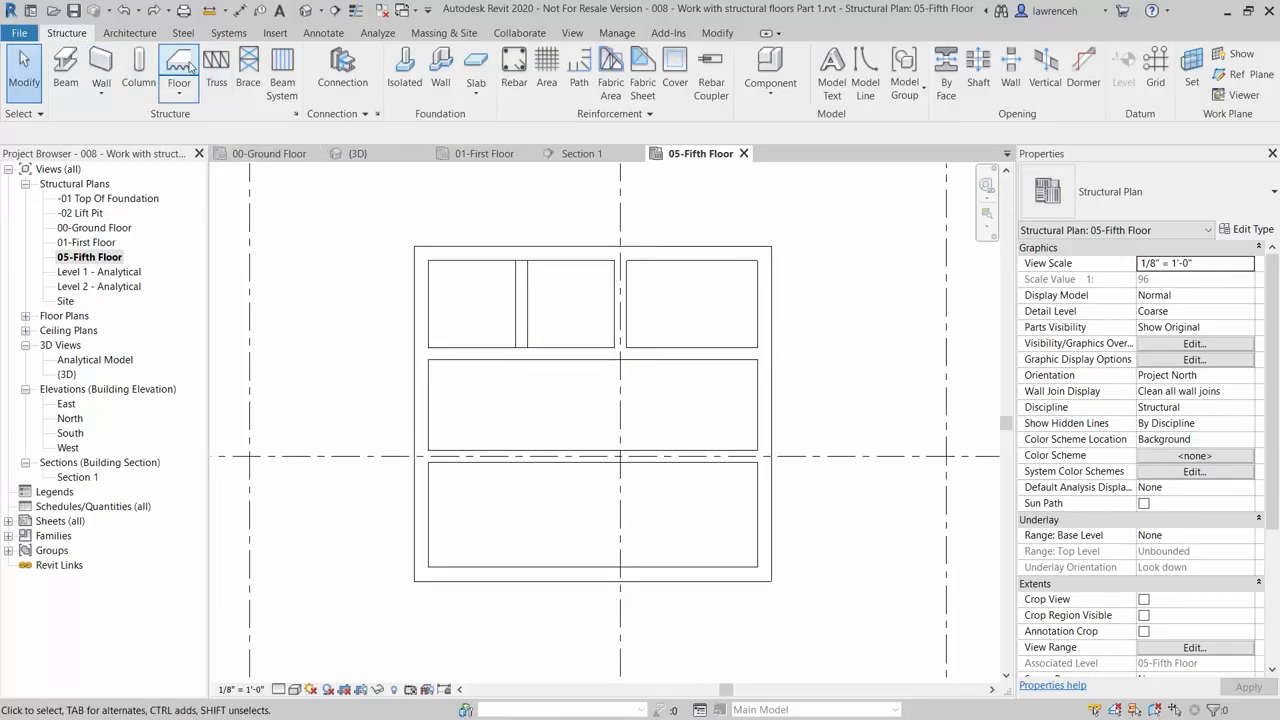
{"action": "left_click", "coordinate": [186, 66]}
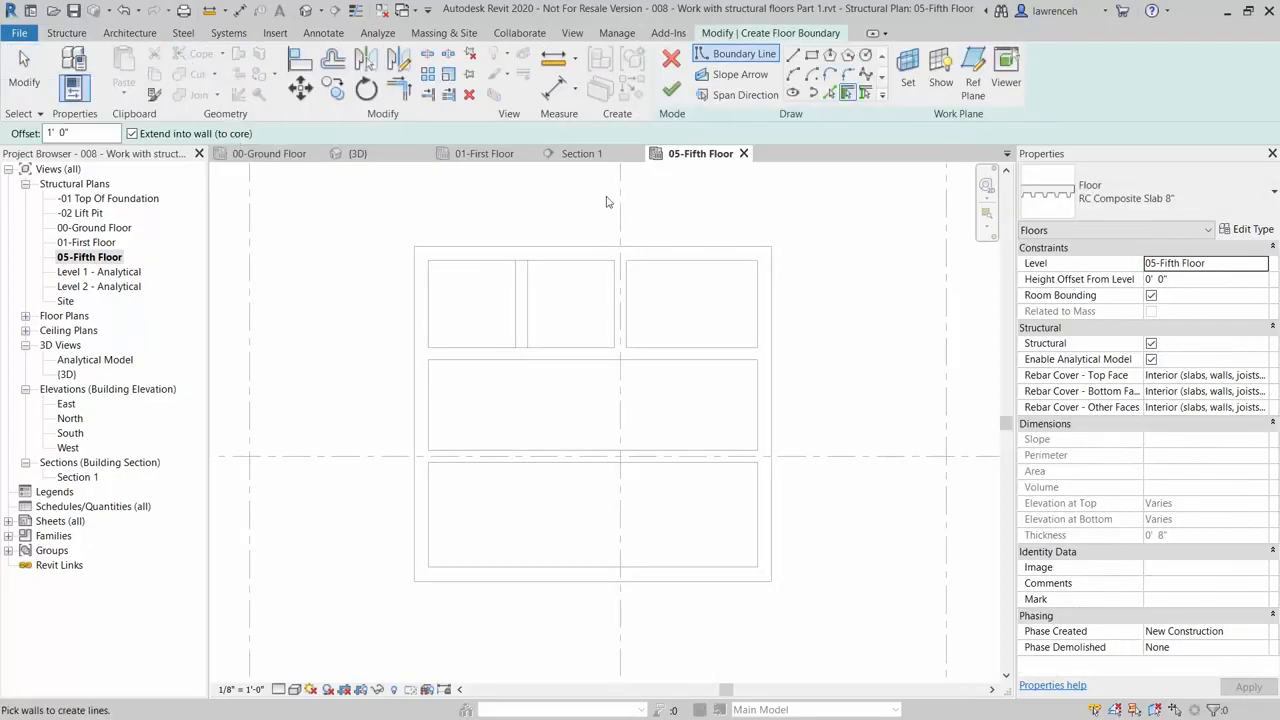
{"action": "left_click", "coordinate": [1174, 198]}
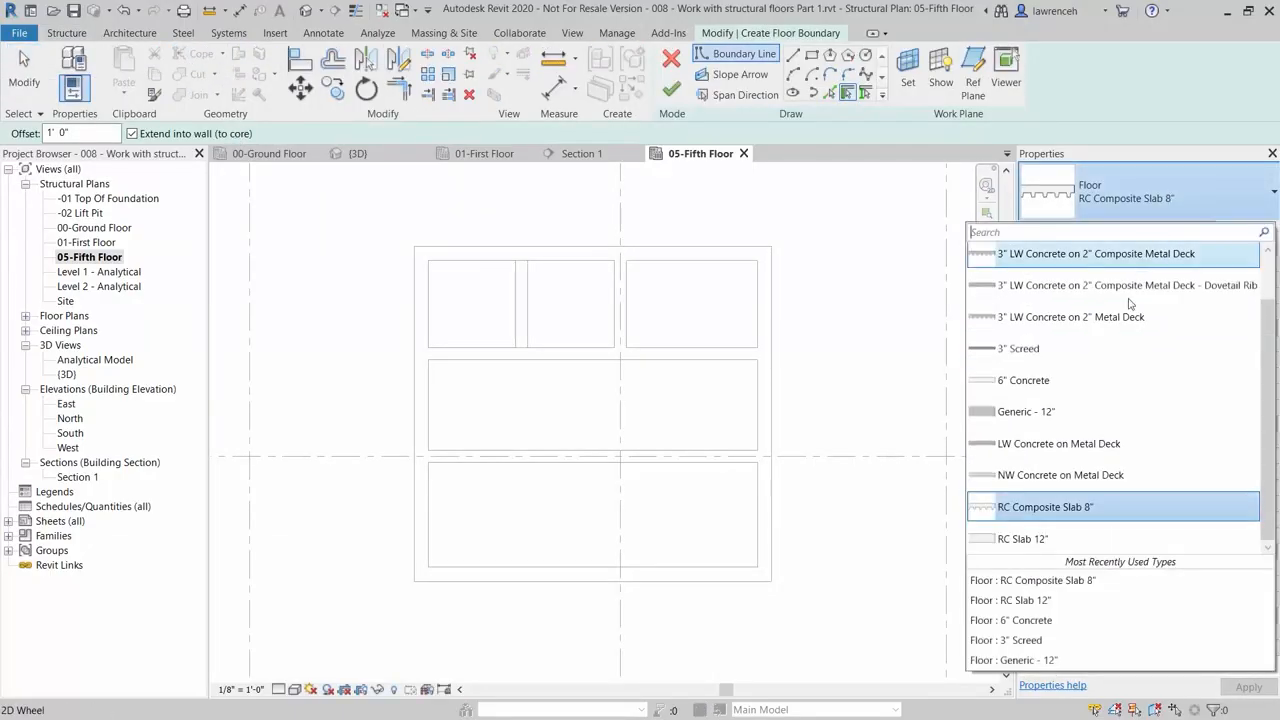
{"action": "left_click", "coordinate": [1093, 381]}
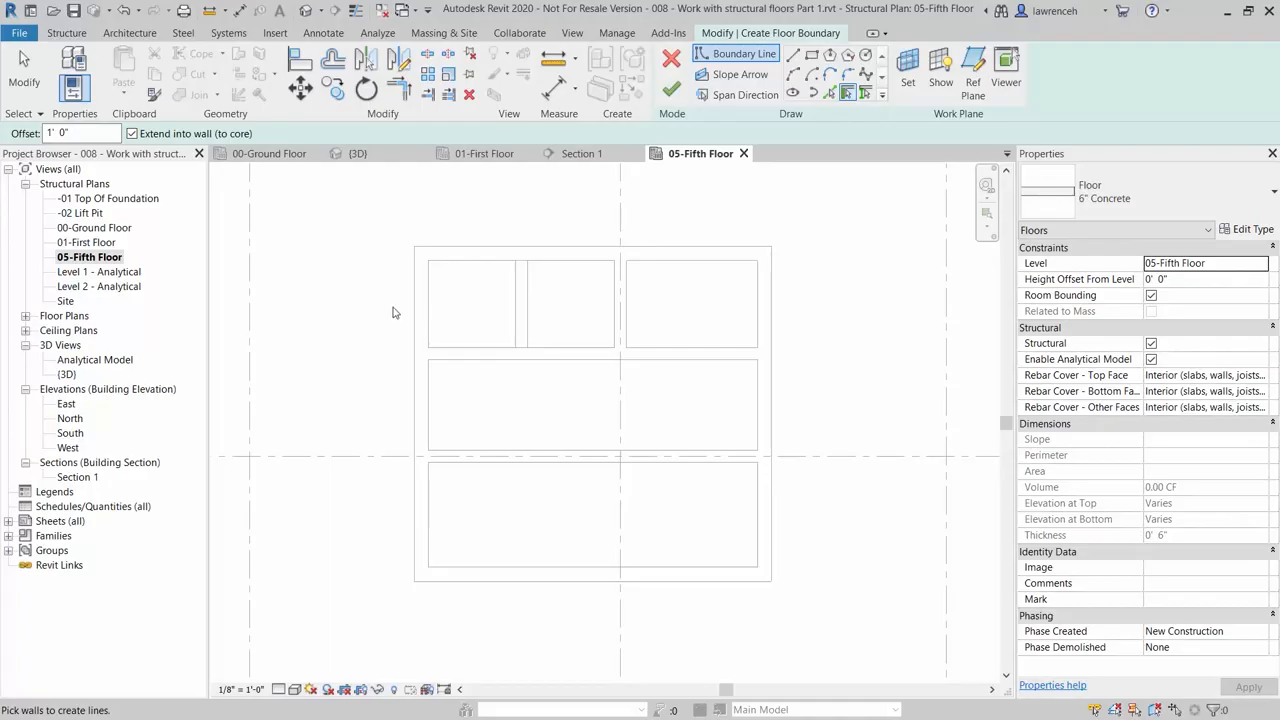
Create the floor boundary from the four outer core walls, offset 1' 0" outward.
{"action": "left_click", "coordinate": [417, 333]}
{"action": "left_click", "coordinate": [486, 254]}
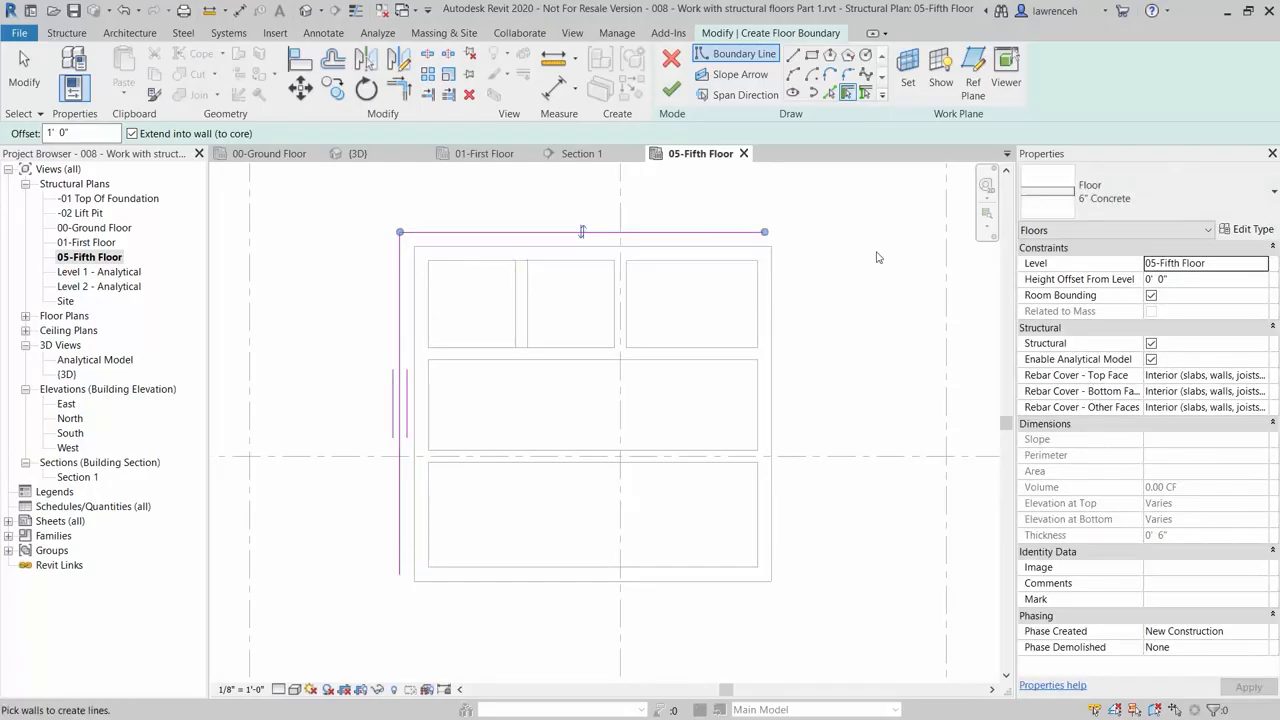
{"action": "left_click", "coordinate": [770, 317]}
{"action": "left_click", "coordinate": [712, 580]}
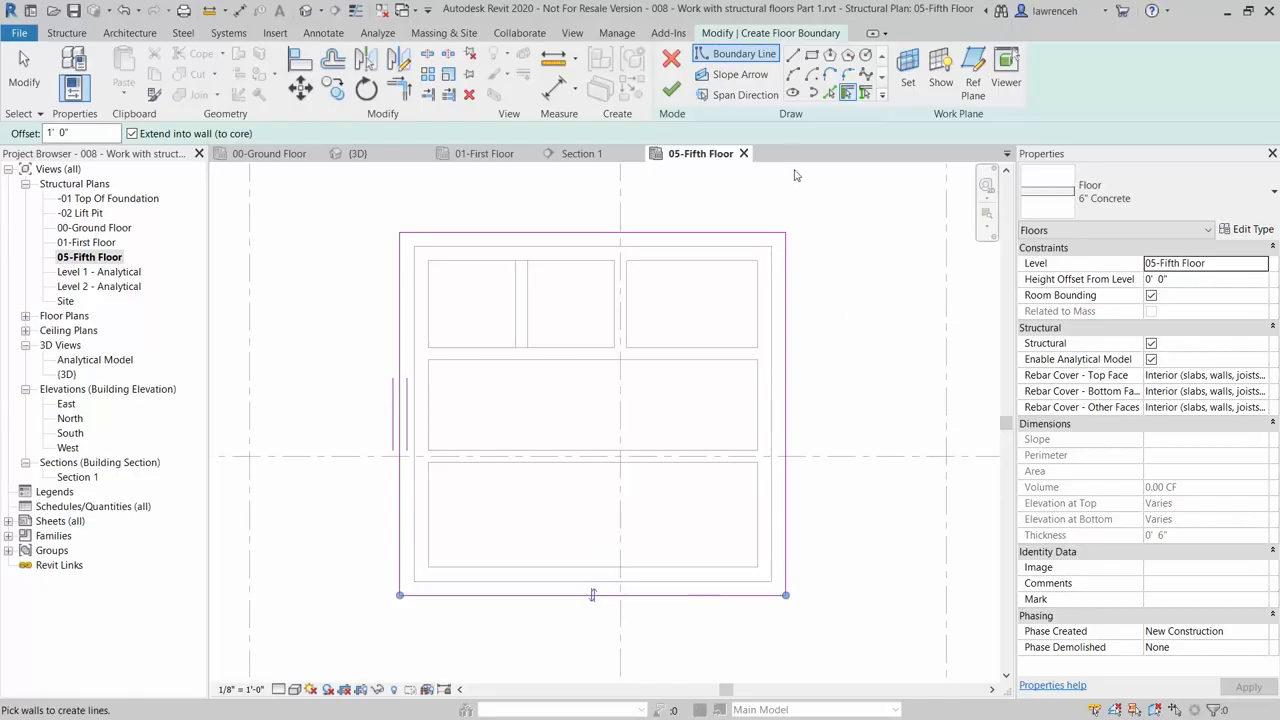
Add a slope arrow by picking the east boundary line and set its height offset at tail to 0' 0".
{"action": "left_click", "coordinate": [724, 75]}
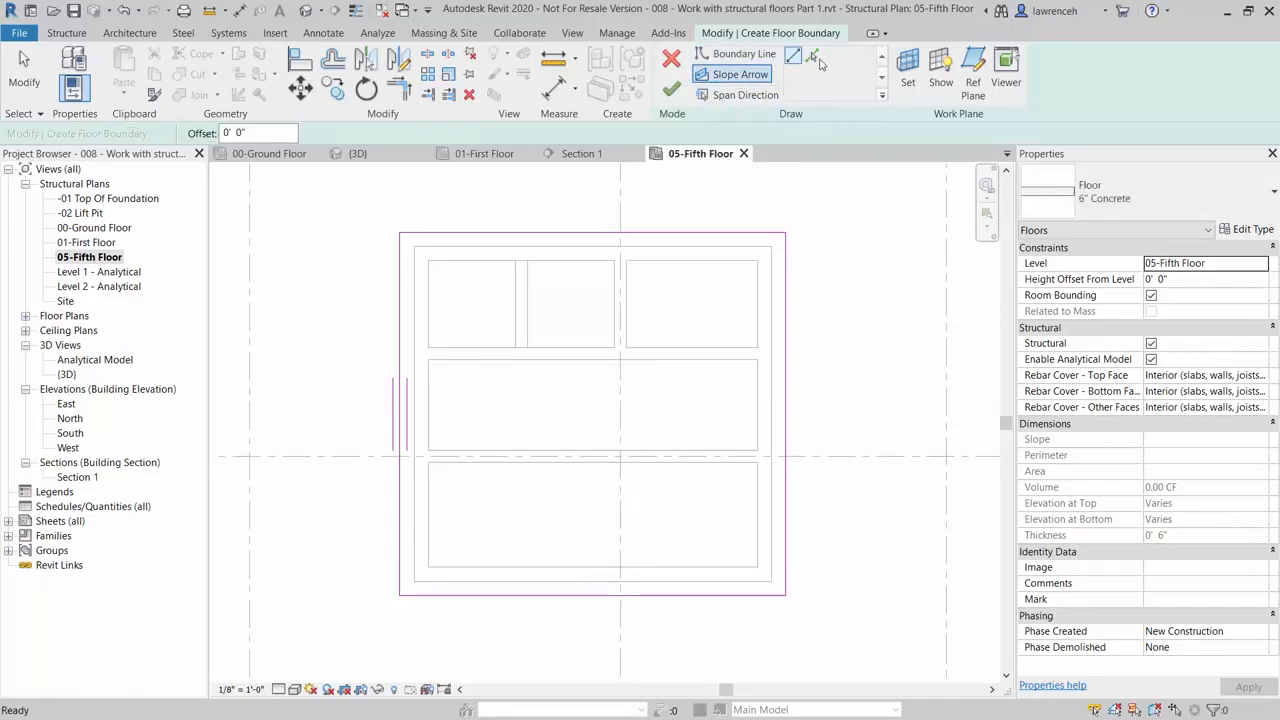
{"action": "left_click", "coordinate": [812, 57]}
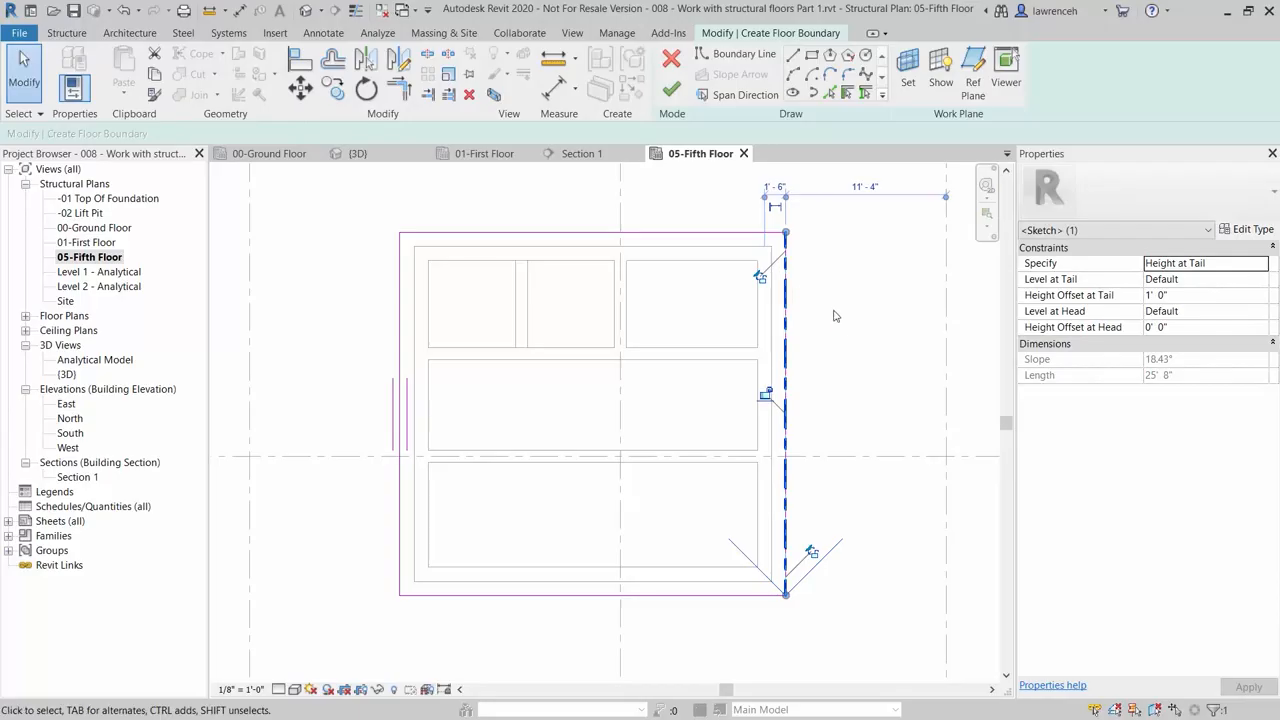
{"action": "middle_click_drag", "start_coordinate": [838, 357], "coordinate": [789, 365]}
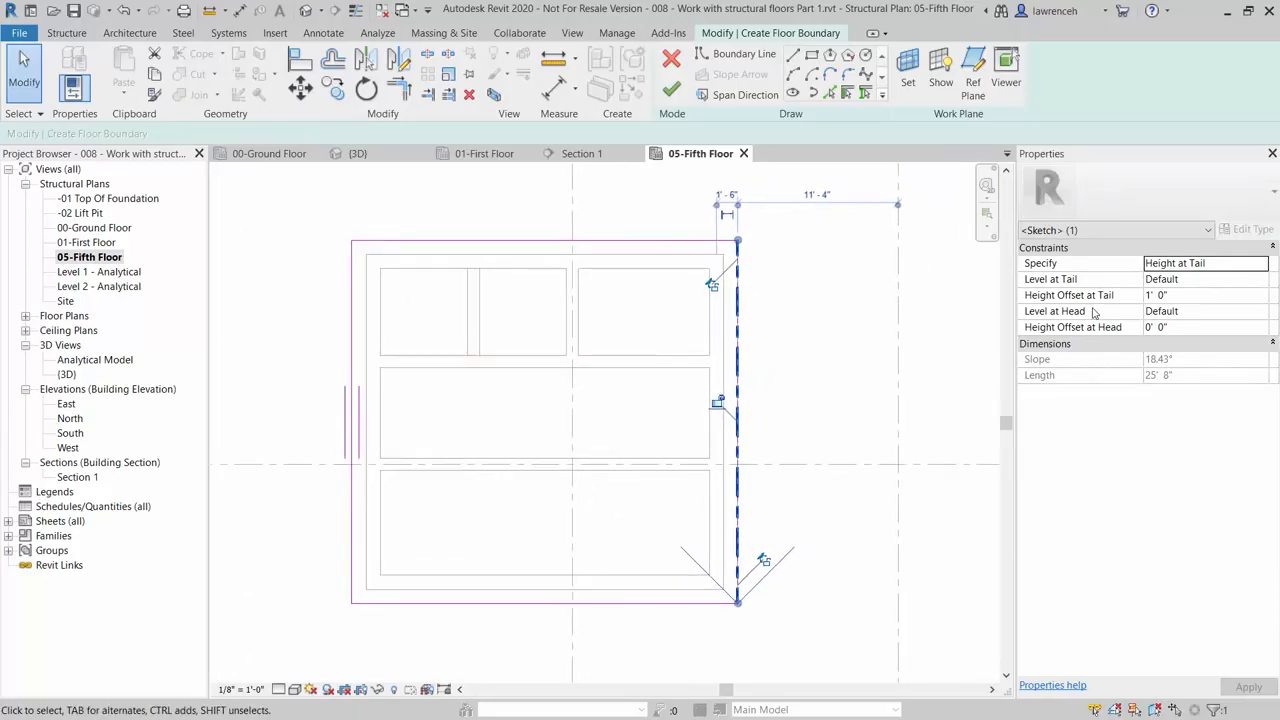
{"action": "left_click", "coordinate": [1193, 298]}
{"action": "type", "text": "0"}
{"action": "left_click", "coordinate": [1191, 328]}
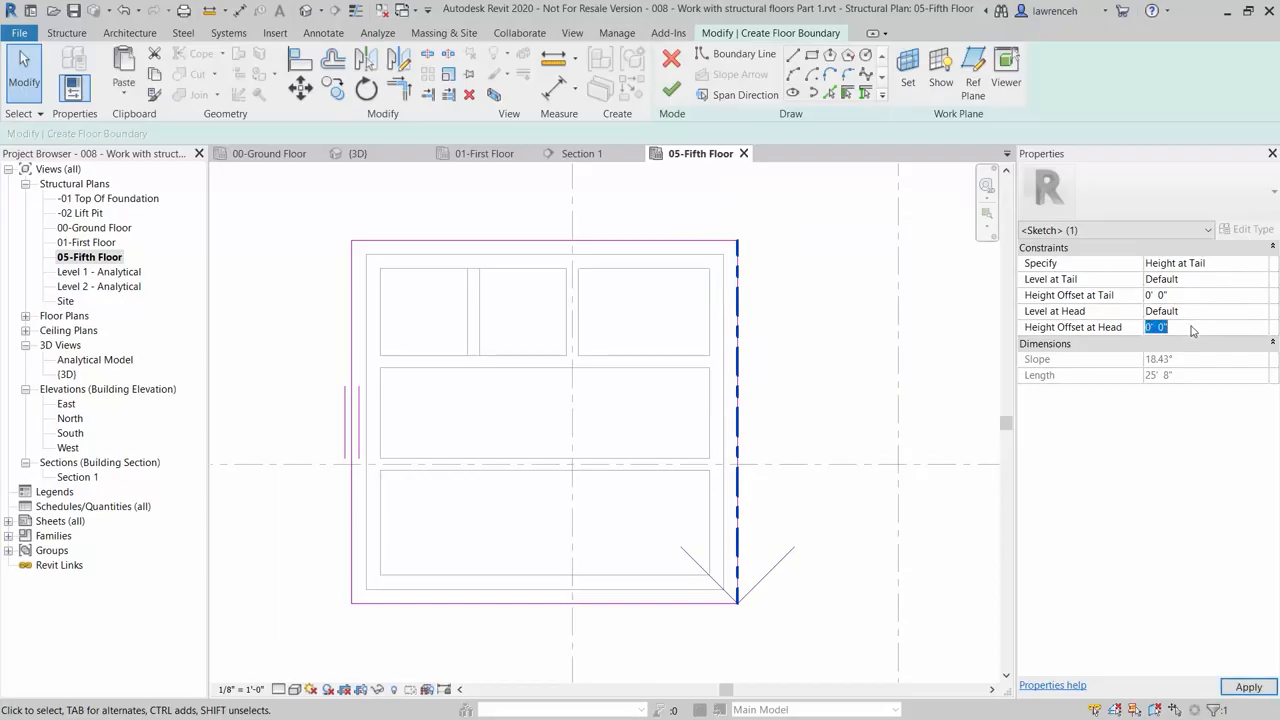
Define the slope arrow by Slope instead of Height at Tail and set the slope to 6°.
{"action": "left_click", "coordinate": [1237, 262]}
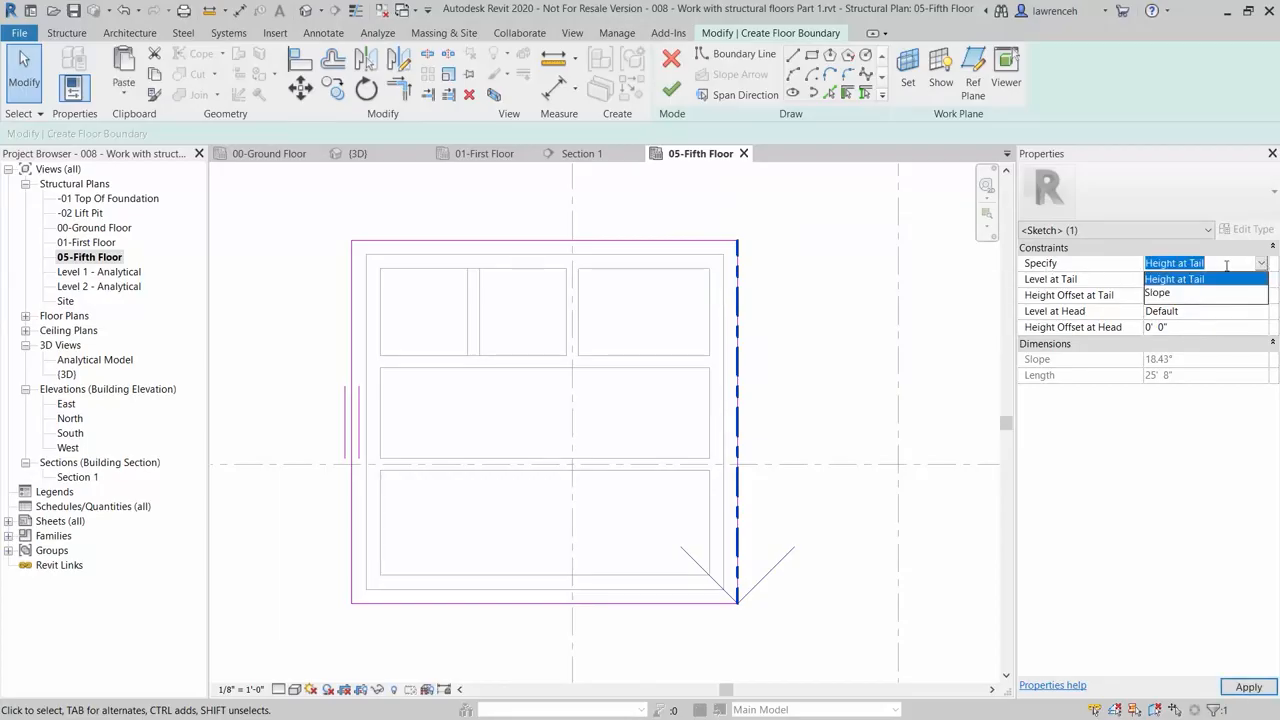
{"action": "left_click", "coordinate": [1188, 292]}
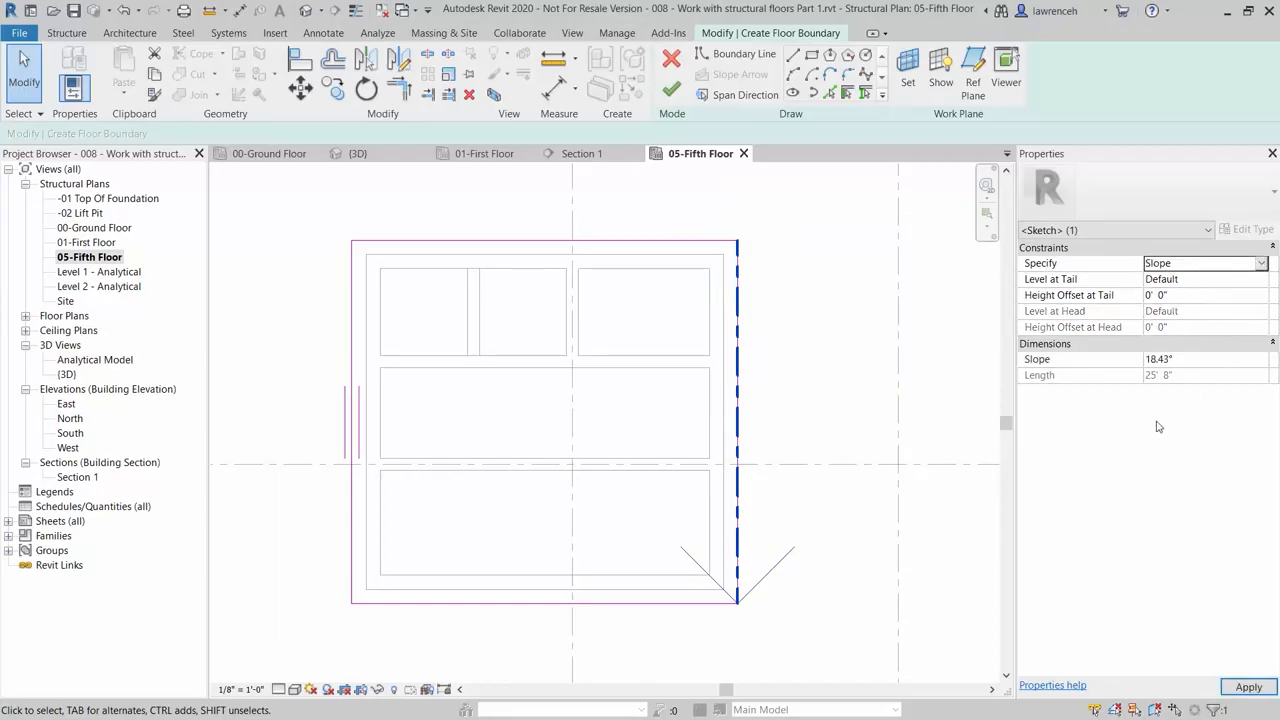
{"action": "left_click", "coordinate": [1193, 358]}
{"action": "type", "text": "6"}
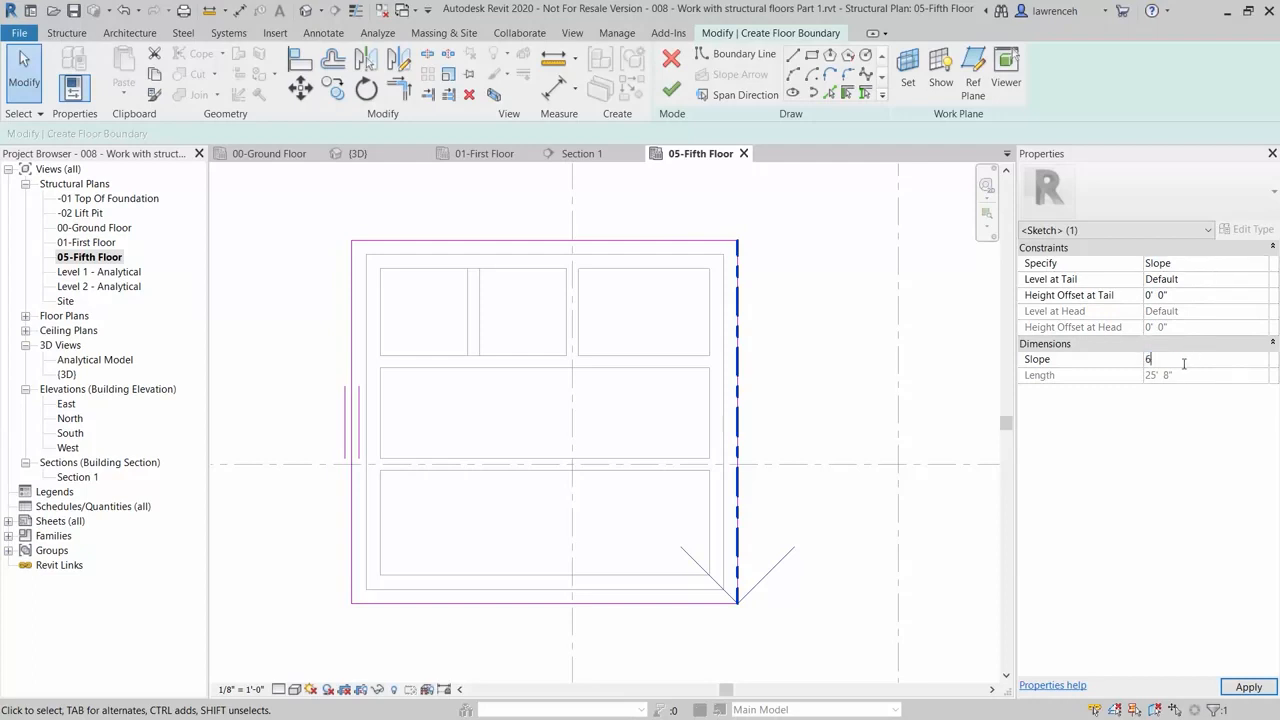
{"action": "key", "text": "Return"}
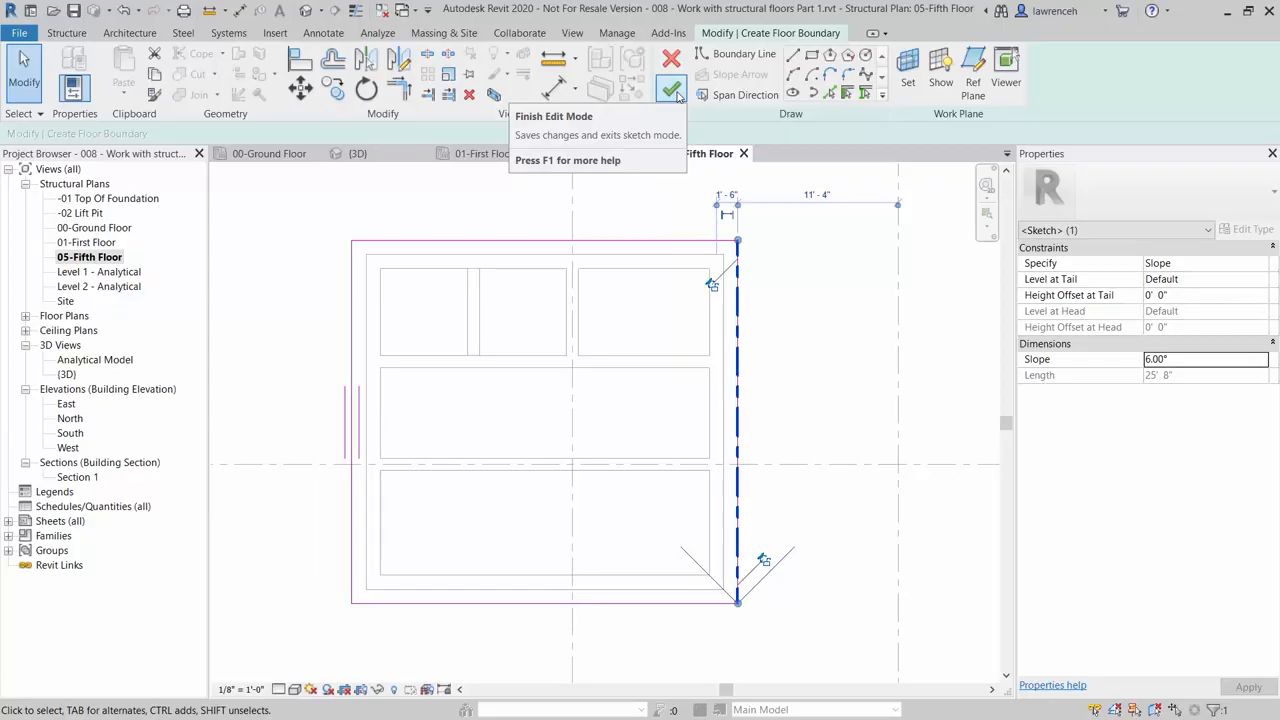
Finish the sloped floor sketch and decline attaching the core walls to its bottom.
{"action": "left_click", "coordinate": [673, 91]}
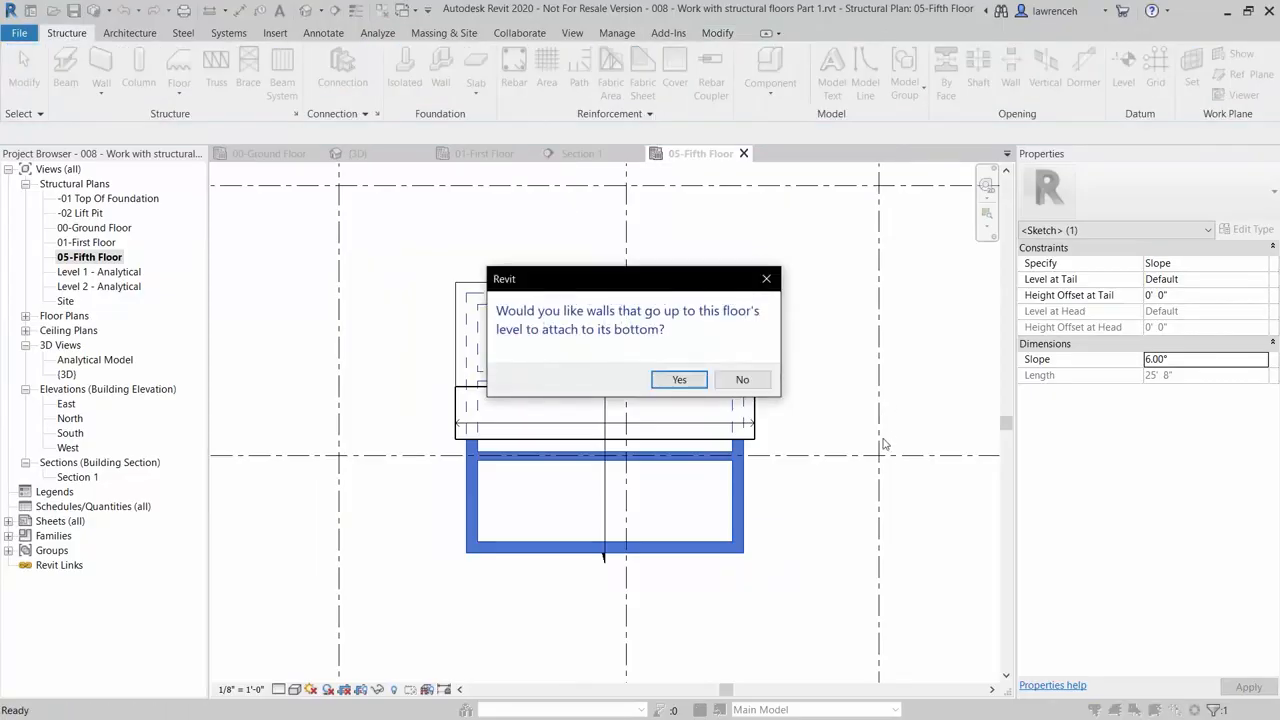
{"action": "left_click_drag", "start_coordinate": [676, 283], "coordinate": [703, 304]}
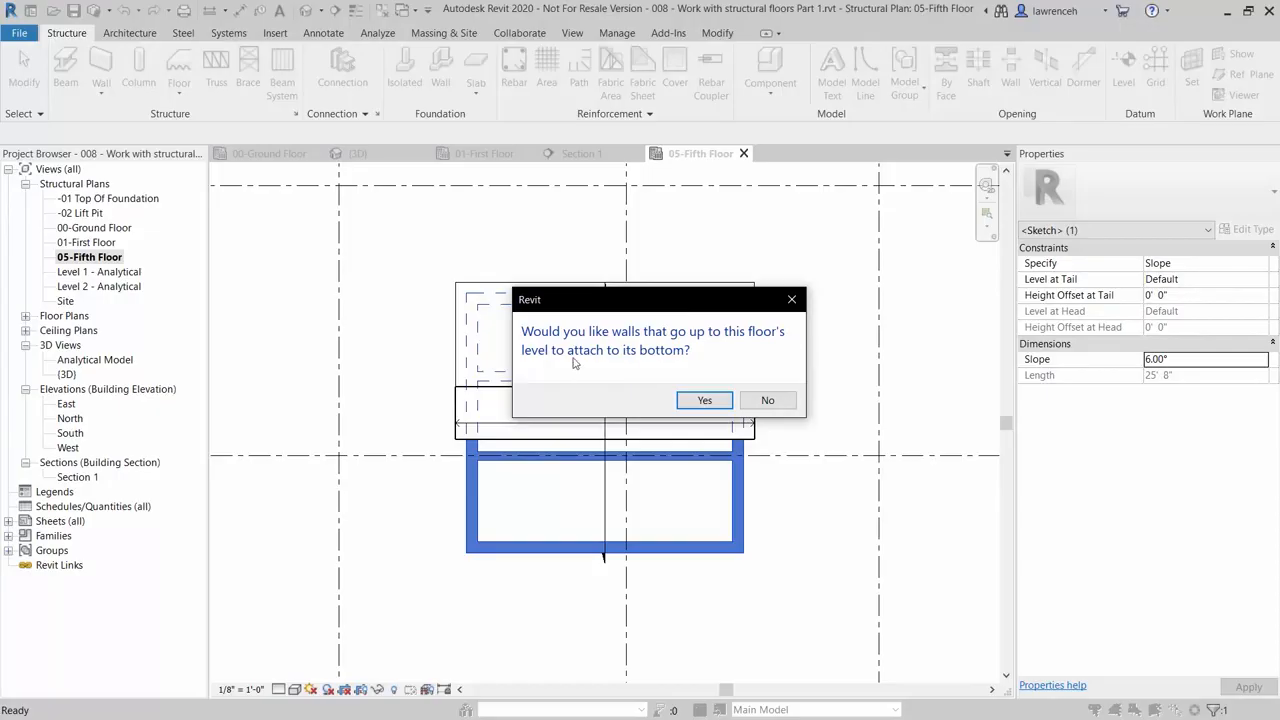
{"action": "left_click", "coordinate": [768, 400]}
{"action": "left_click", "coordinate": [829, 426]}
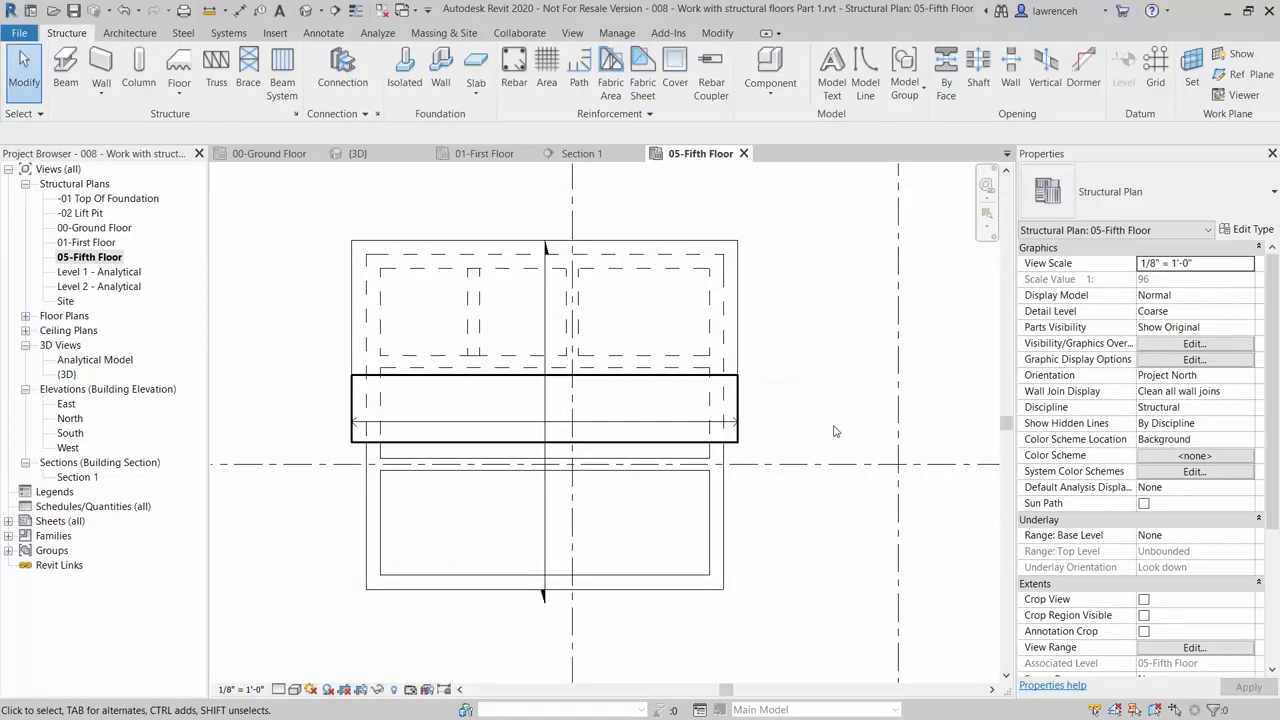
In the 3D view, select all core walls and attach their tops to the underside of the sloped fifth floor slab.
{"action": "left_click", "coordinate": [378, 155]}
{"action": "scroll", "coordinate": [668, 318], "scroll_direction": "up", "scroll_amount": 5}
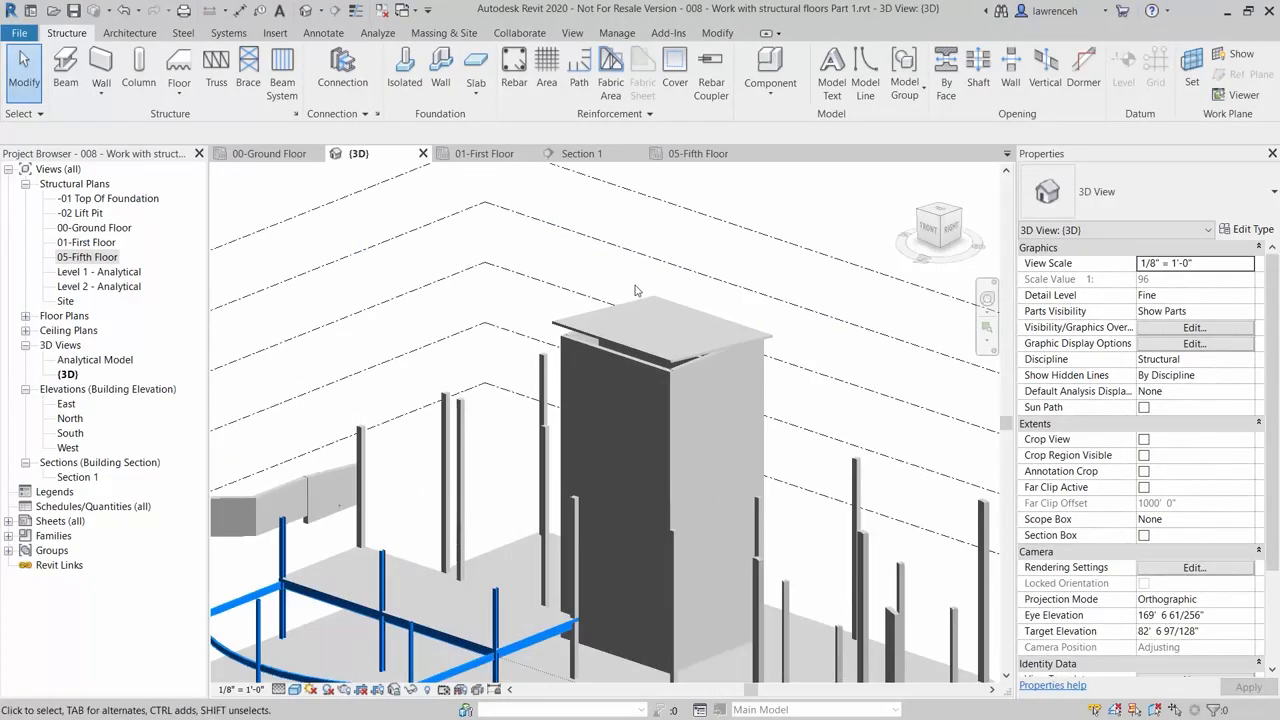
{"action": "middle_click_drag", "start_coordinate": [668, 318], "coordinate": [757, 300], "text": "shift"}
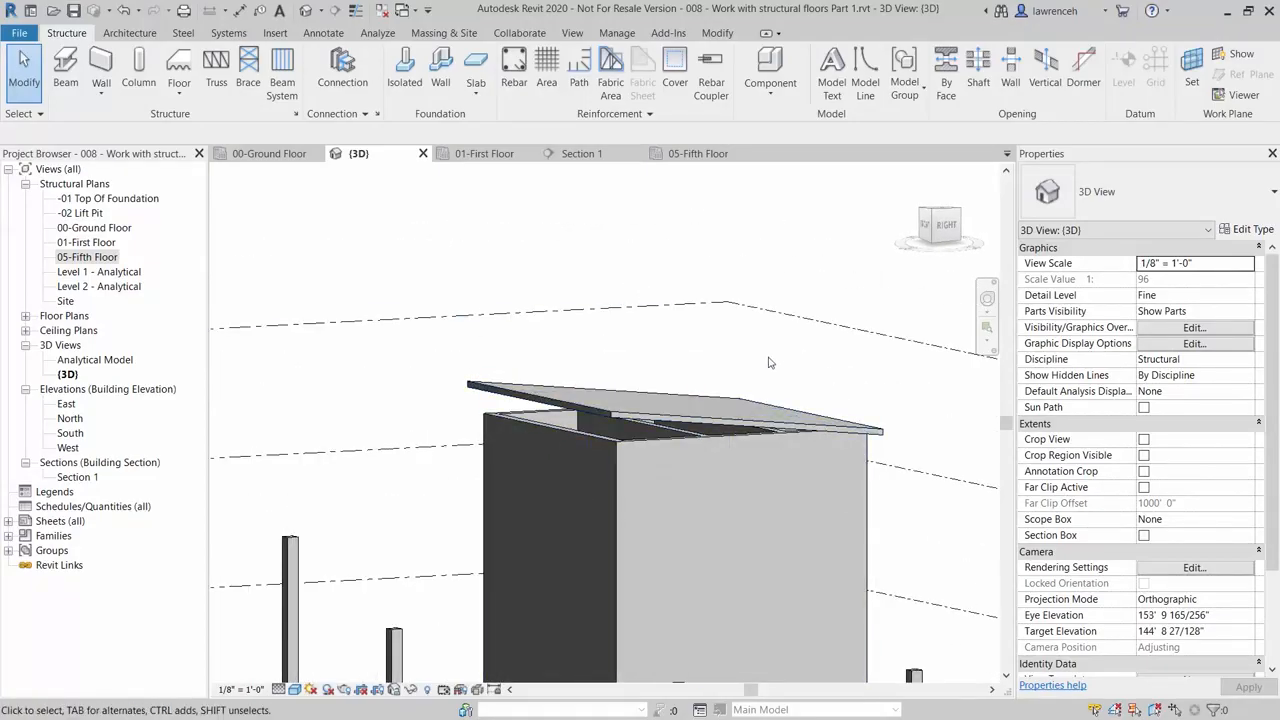
{"action": "middle_click_drag", "start_coordinate": [925, 490], "coordinate": [896, 468], "text": "shift"}
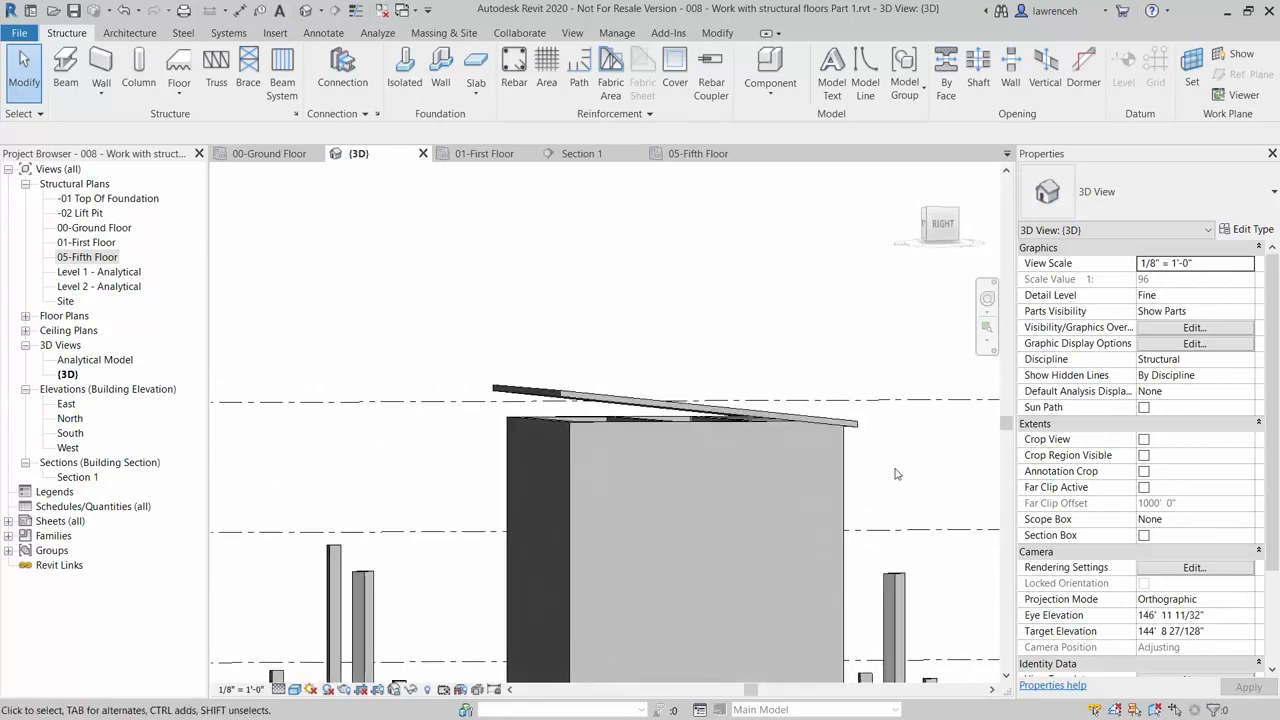
{"action": "left_click_drag", "start_coordinate": [896, 468], "coordinate": [443, 486]}
{"action": "middle_click_drag", "start_coordinate": [617, 297], "coordinate": [676, 327], "text": "shift"}
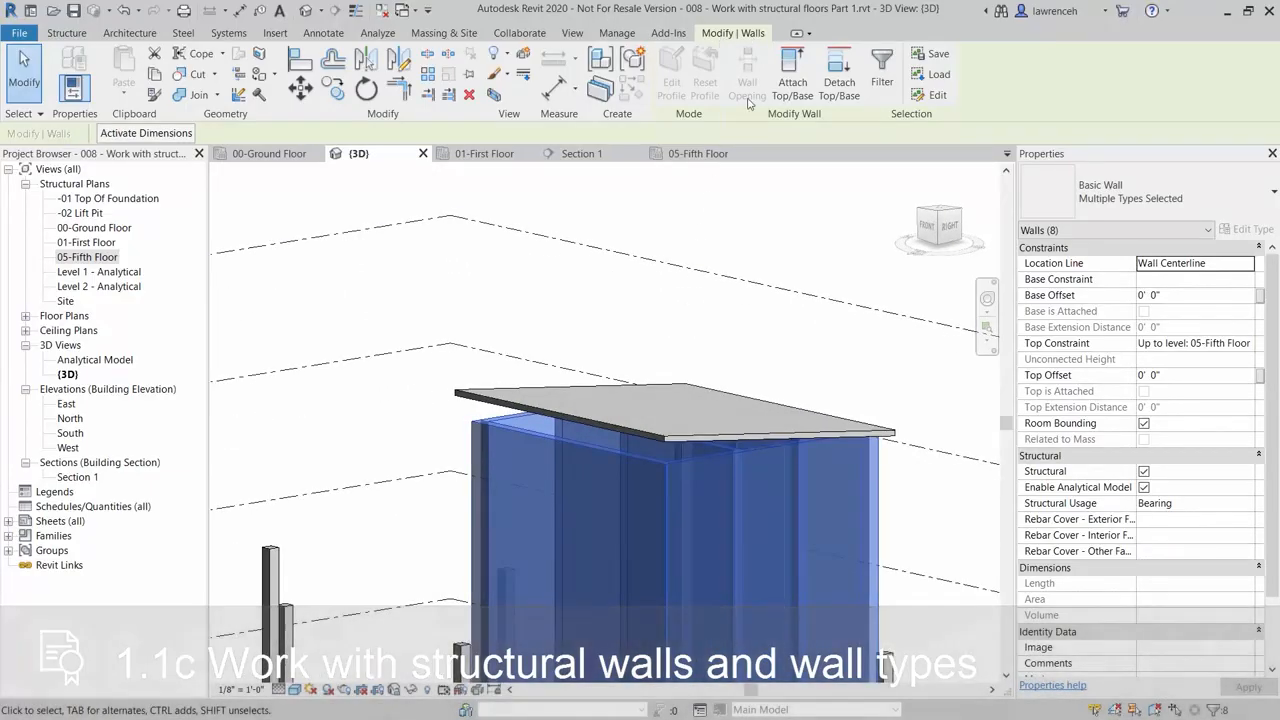
{"action": "left_click", "coordinate": [806, 100]}
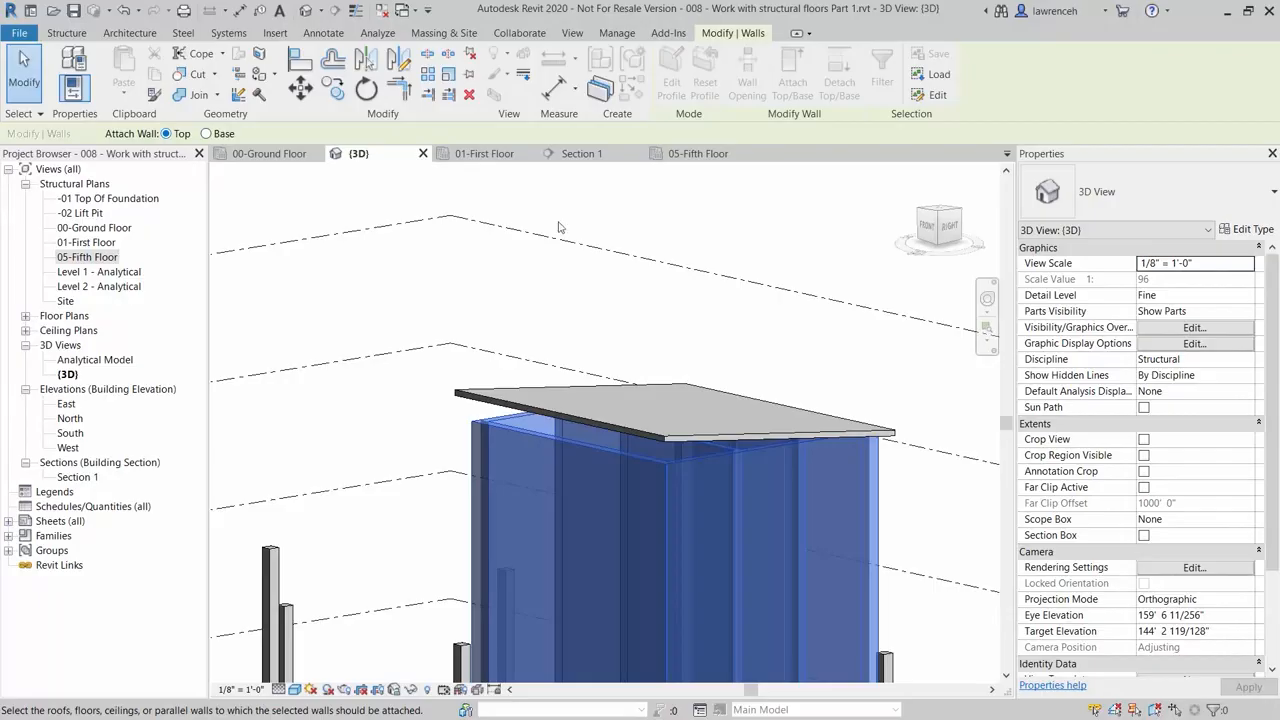
{"action": "left_click", "coordinate": [673, 390]}
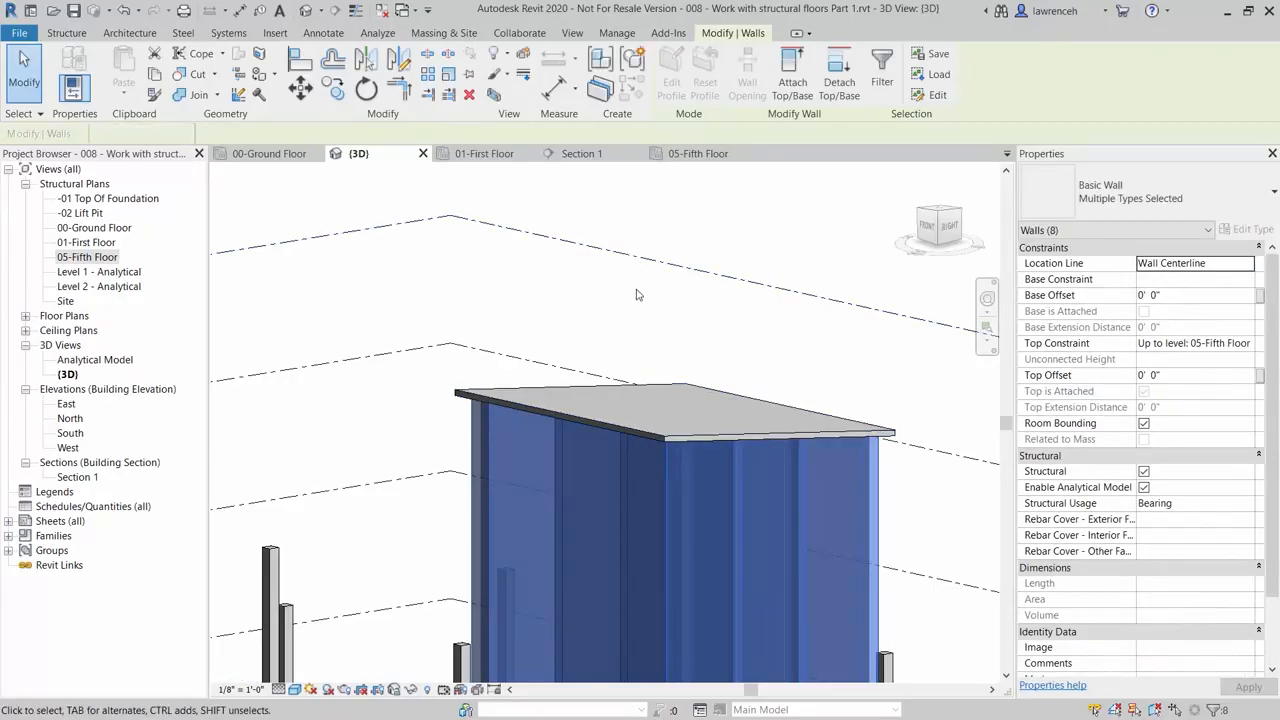
{"action": "left_click", "coordinate": [636, 294]}
{"action": "middle_click_drag", "start_coordinate": [770, 345], "coordinate": [841, 291], "text": "shift"}
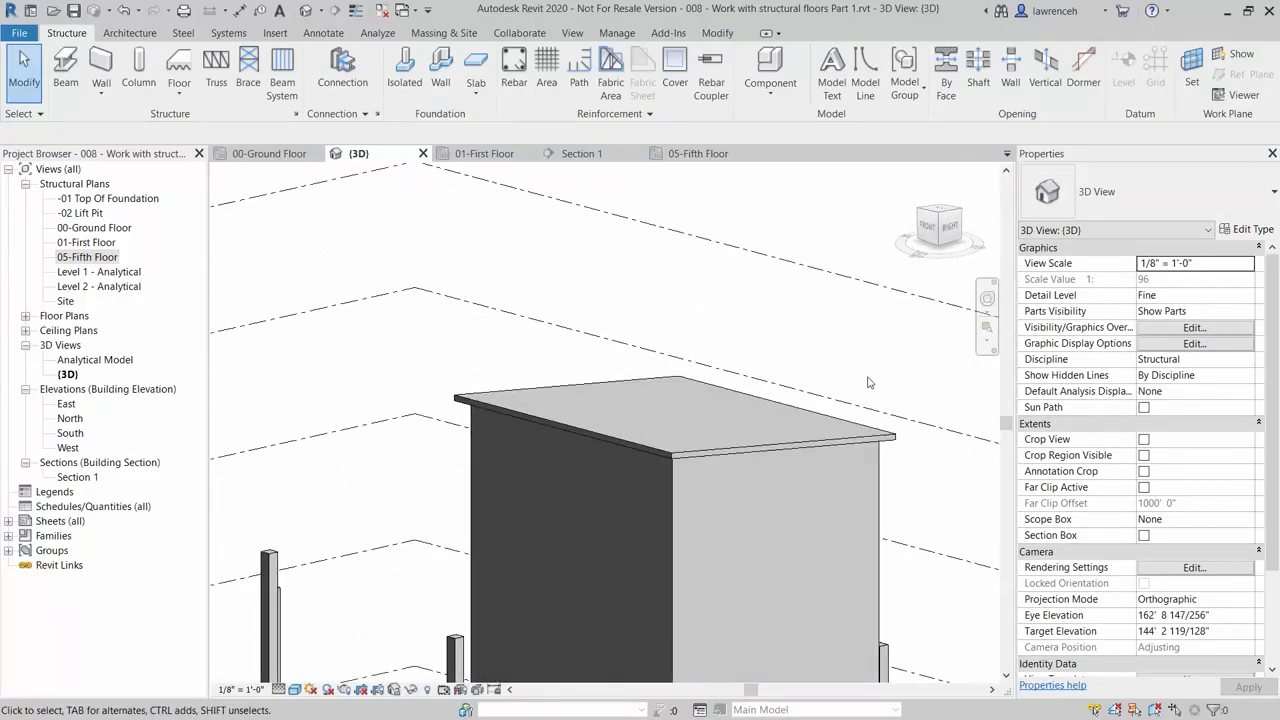
Try a 12° slope on the core's top slab and set it back to 6°.
{"action": "left_click", "coordinate": [879, 434]}
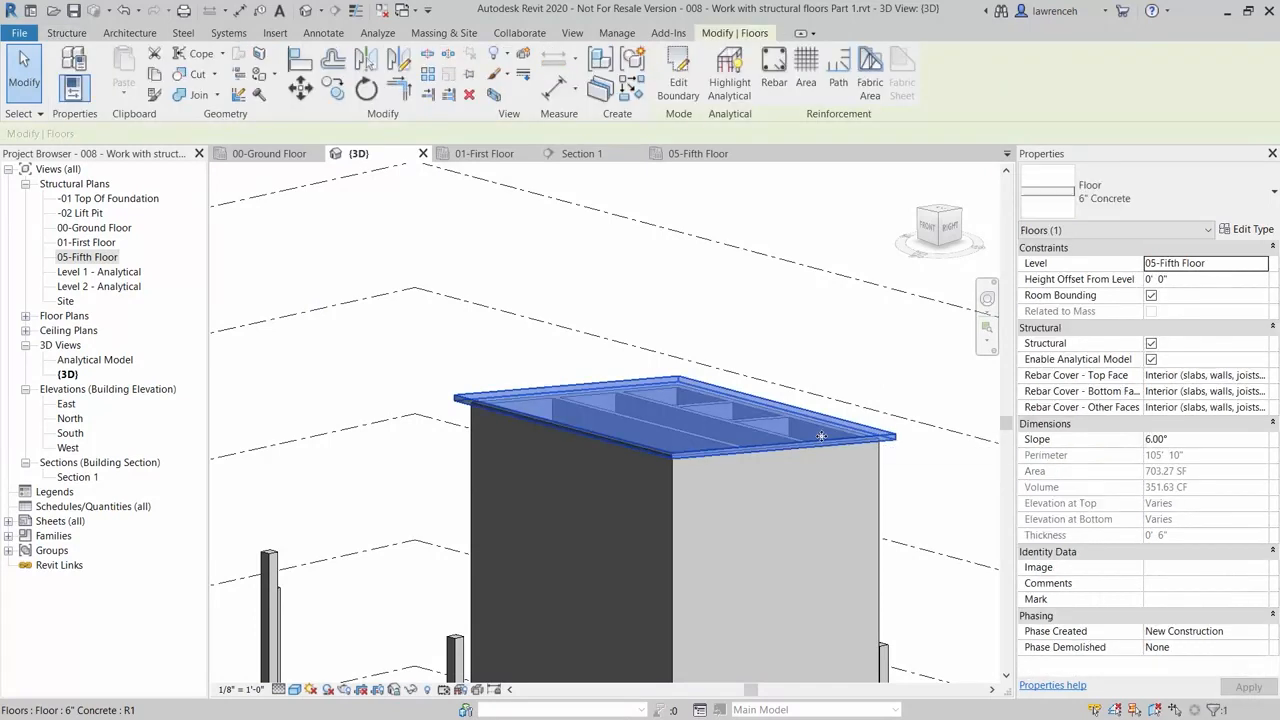
{"action": "left_click", "coordinate": [1182, 434]}
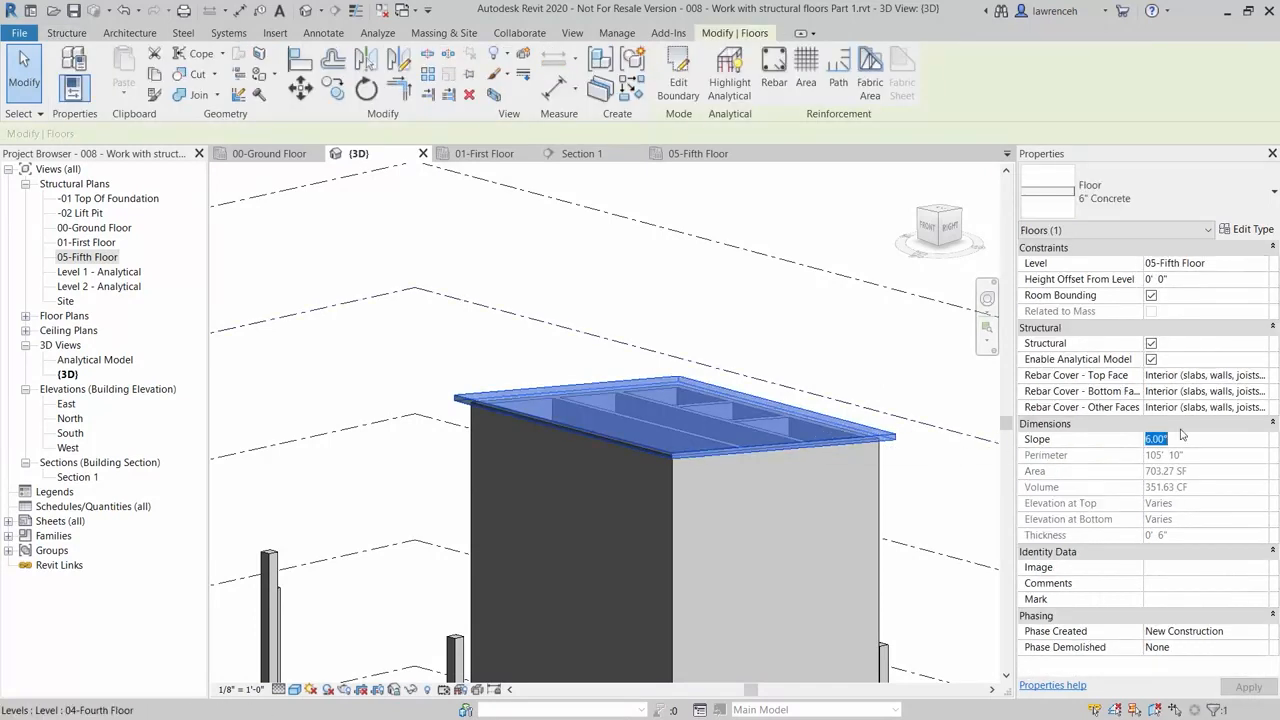
{"action": "type", "text": "12"}
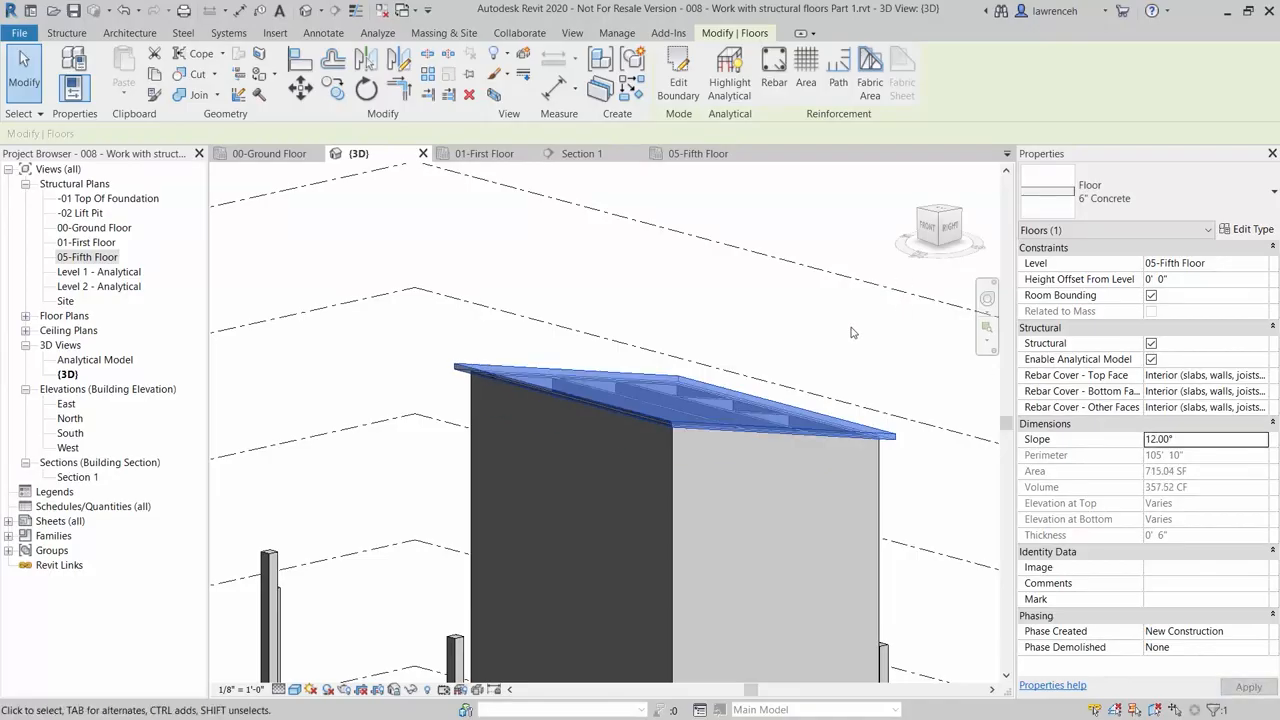
{"action": "left_click", "coordinate": [1172, 440]}
{"action": "type", "text": "6"}
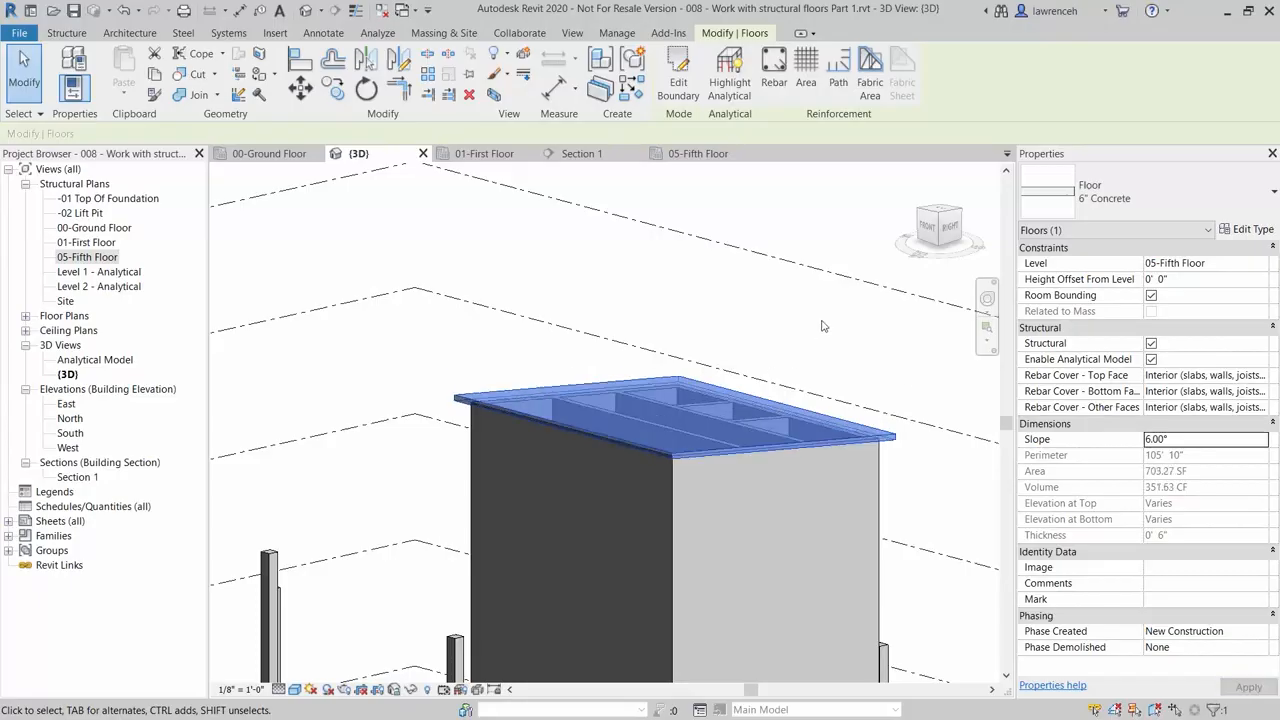
{"action": "left_click", "coordinate": [824, 326]}
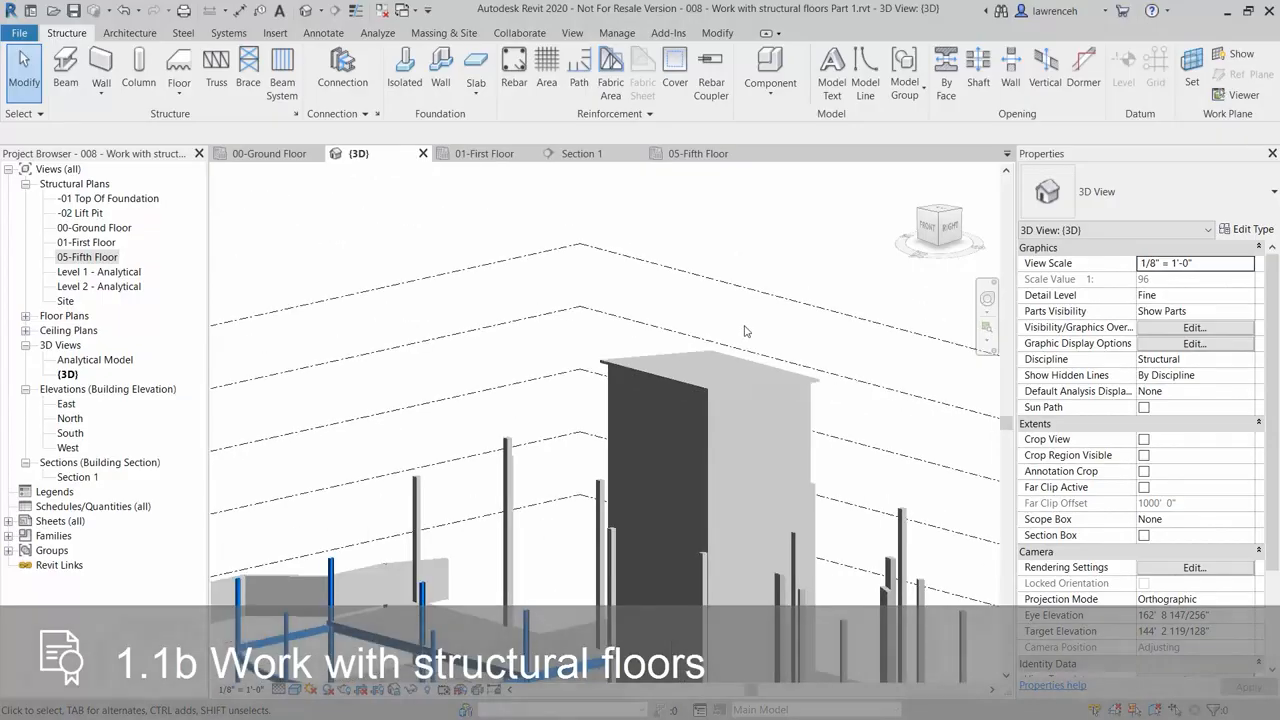
Start a slab edge for the ground floor slab and set its type's profile to Slab Edge-Thickened : 36" x 12".
{"action": "scroll", "coordinate": [694, 399], "scroll_direction": "up", "scroll_amount": 5}
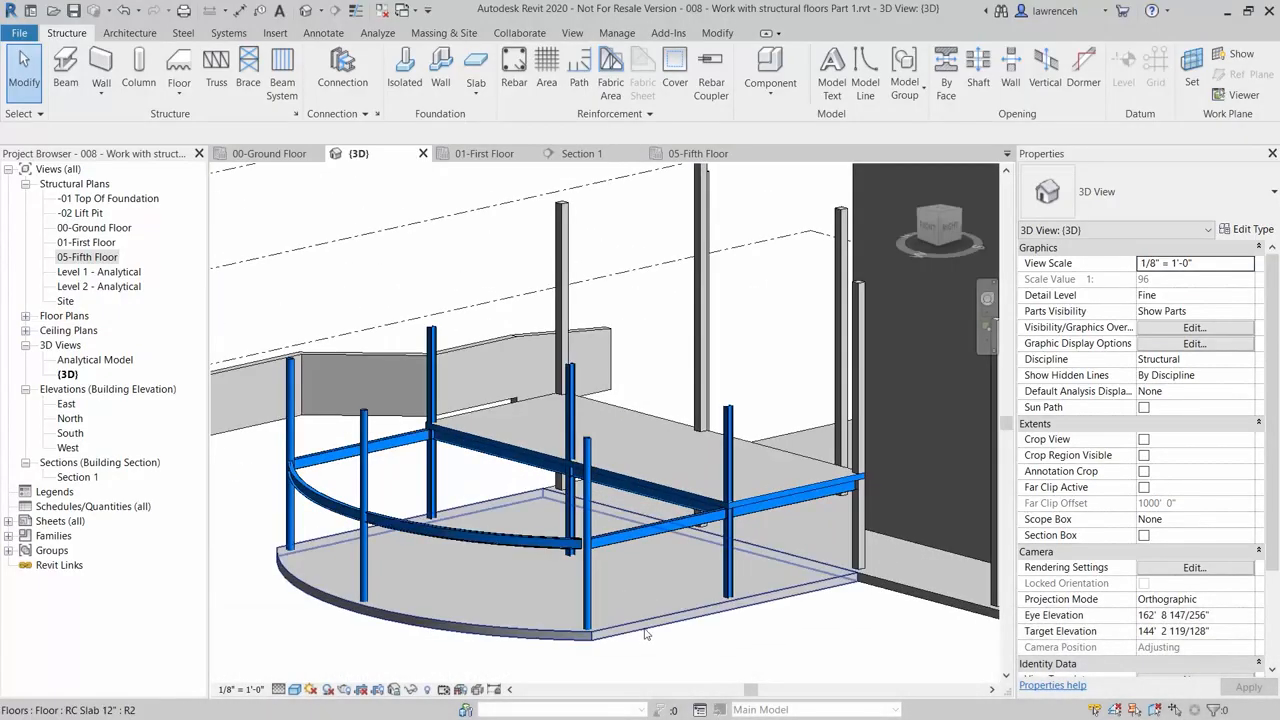
{"action": "left_click", "coordinate": [645, 627]}
{"action": "middle_click_drag", "start_coordinate": [645, 627], "coordinate": [857, 614], "text": "shift"}
{"action": "left_click", "coordinate": [840, 649]}
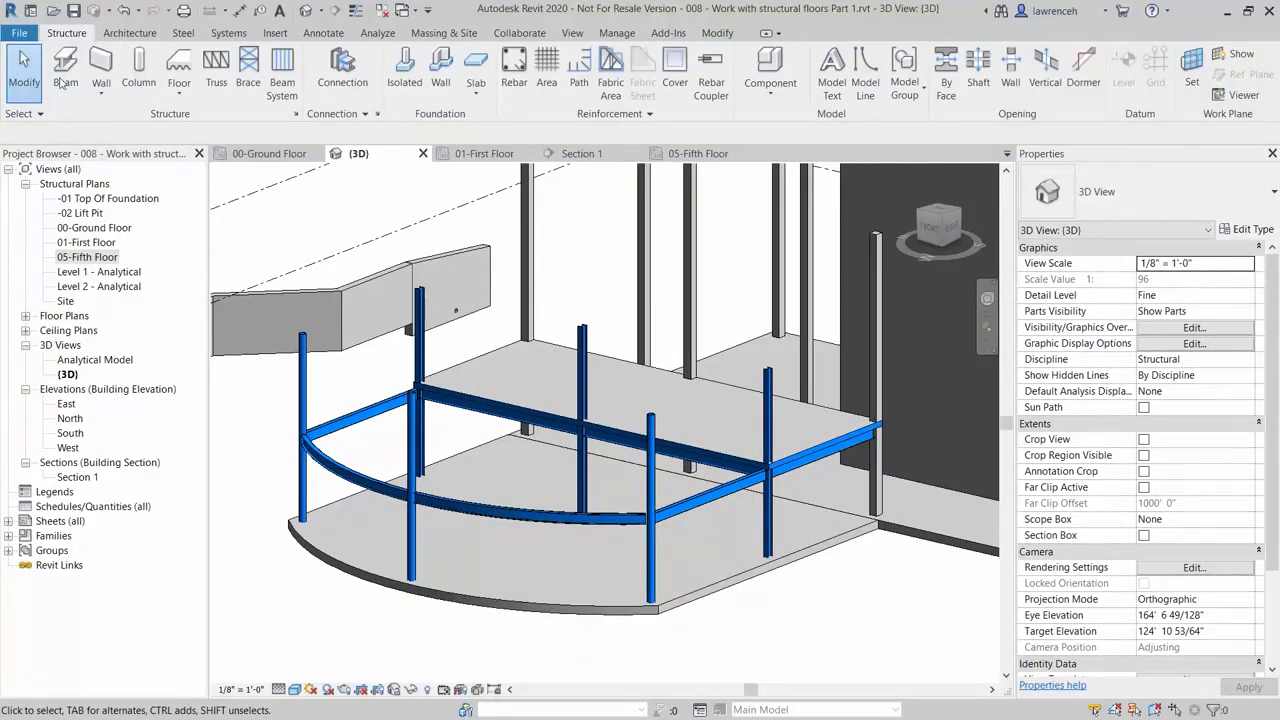
{"action": "left_click", "coordinate": [182, 95]}
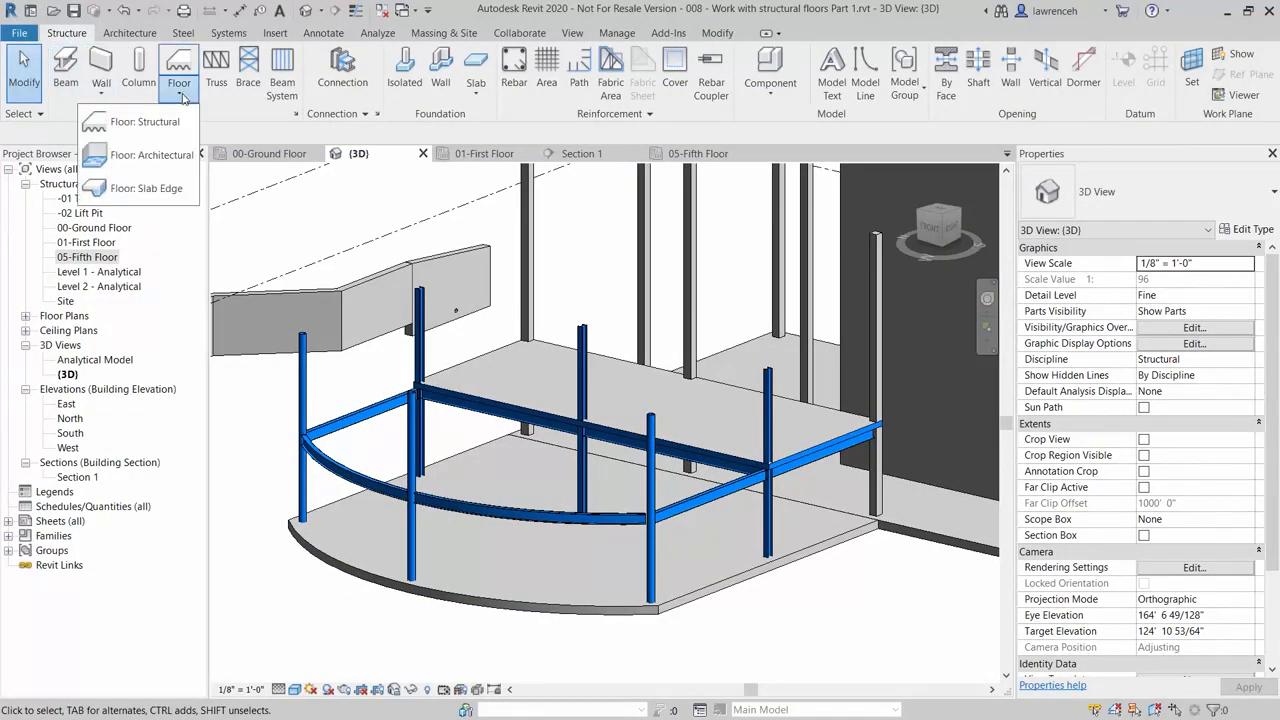
{"action": "left_click", "coordinate": [166, 199]}
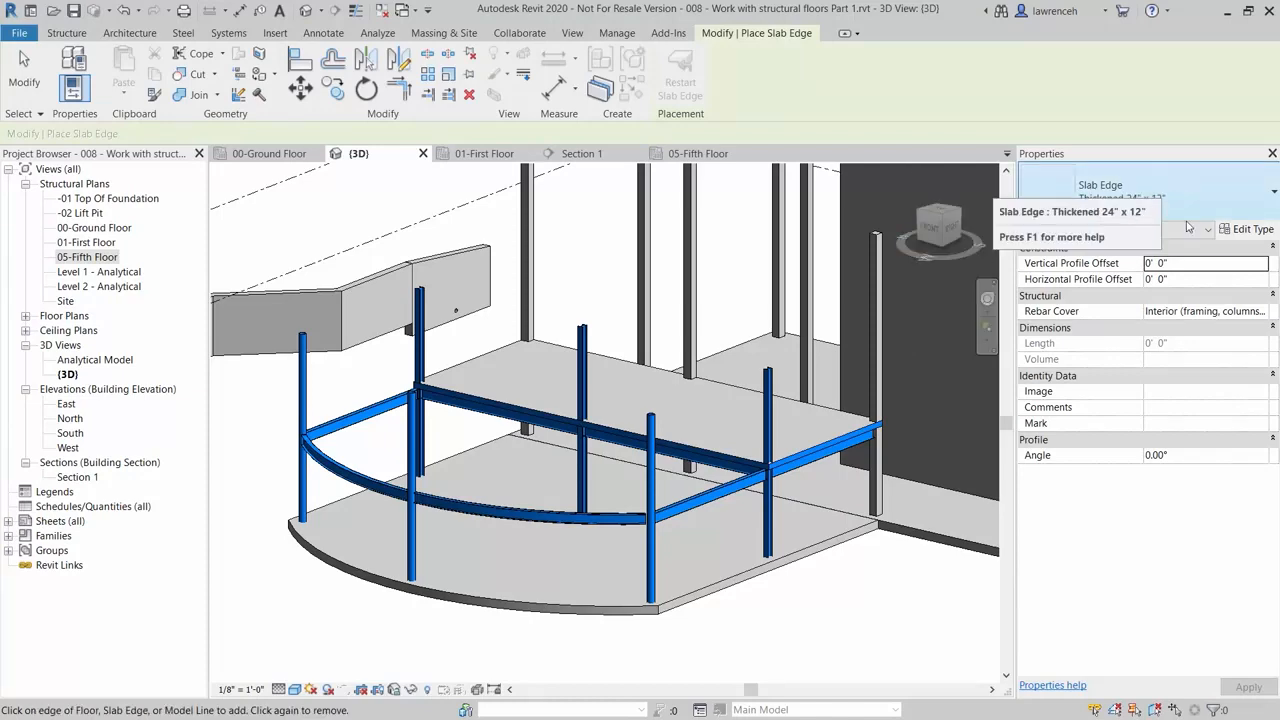
{"action": "left_click", "coordinate": [1254, 231]}
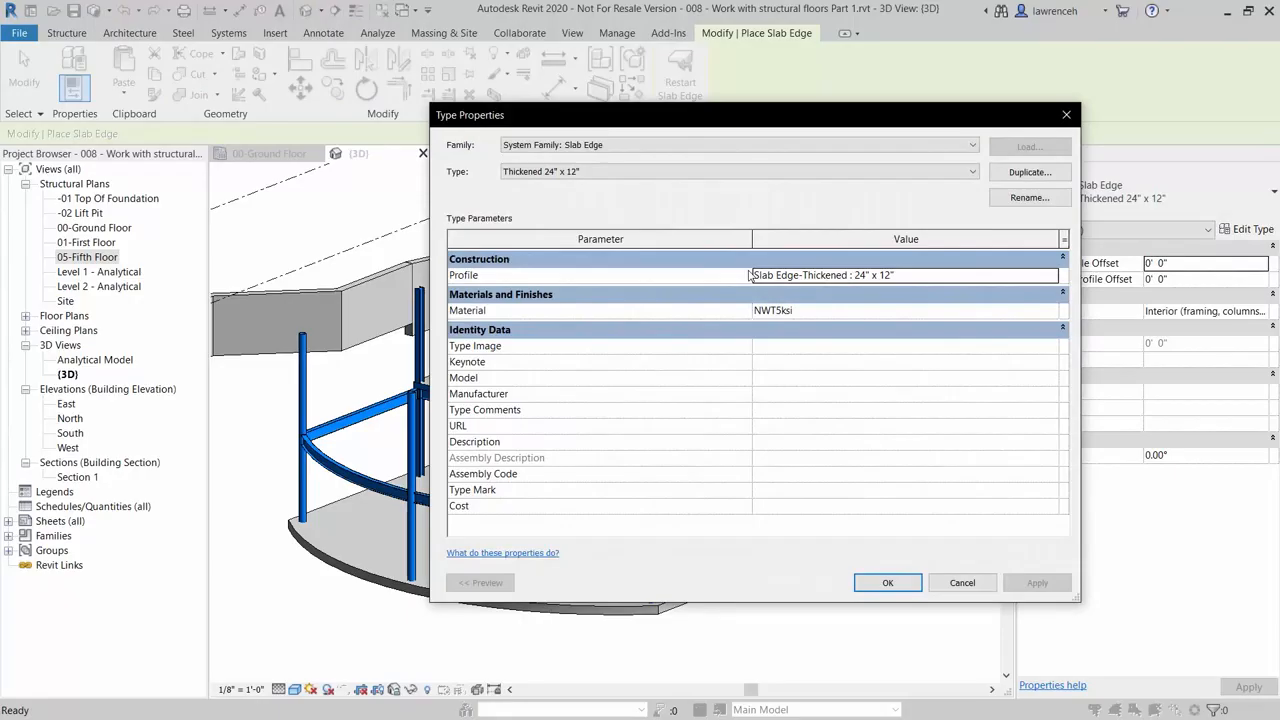
{"action": "left_click", "coordinate": [958, 276]}
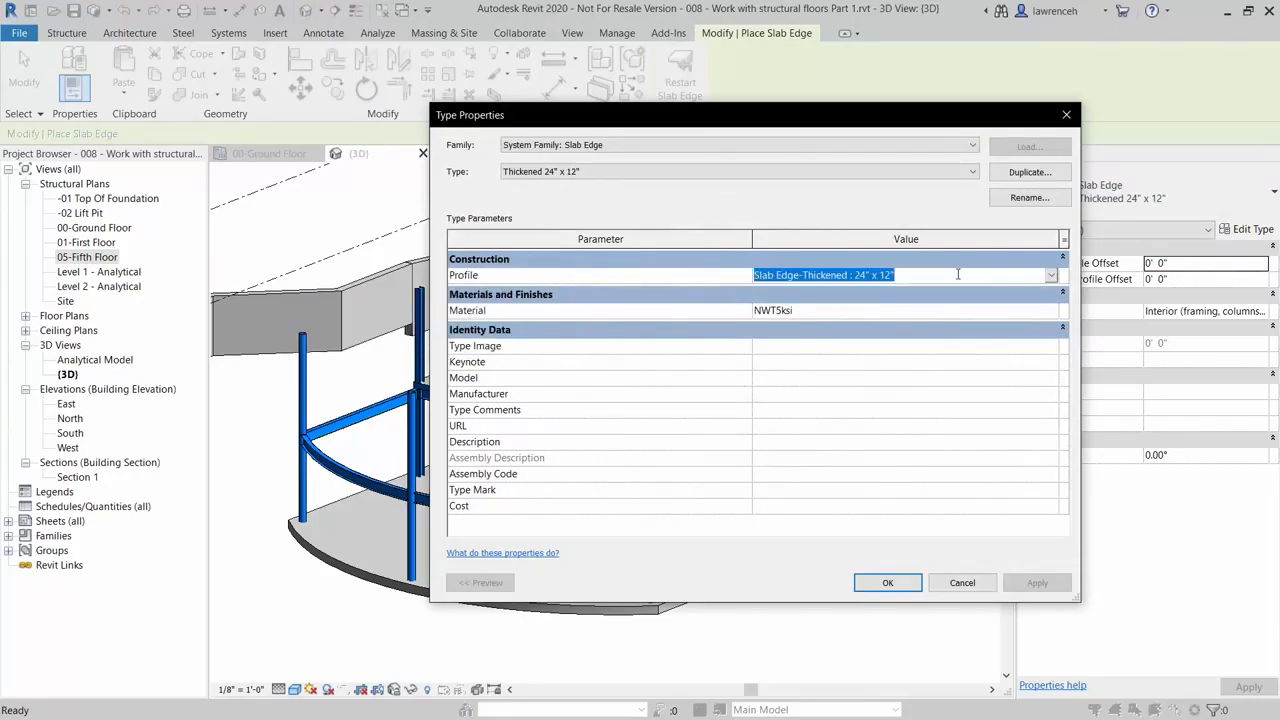
{"action": "left_click", "coordinate": [1051, 276]}
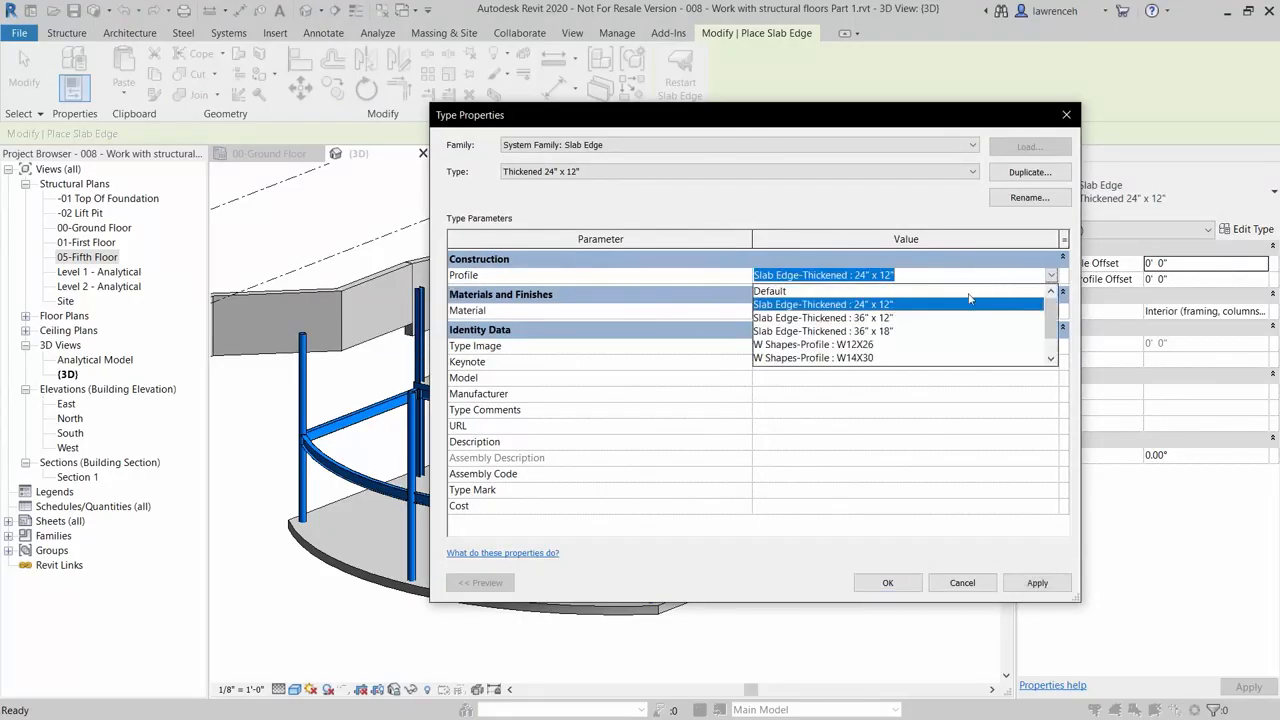
{"action": "left_click", "coordinate": [918, 318]}
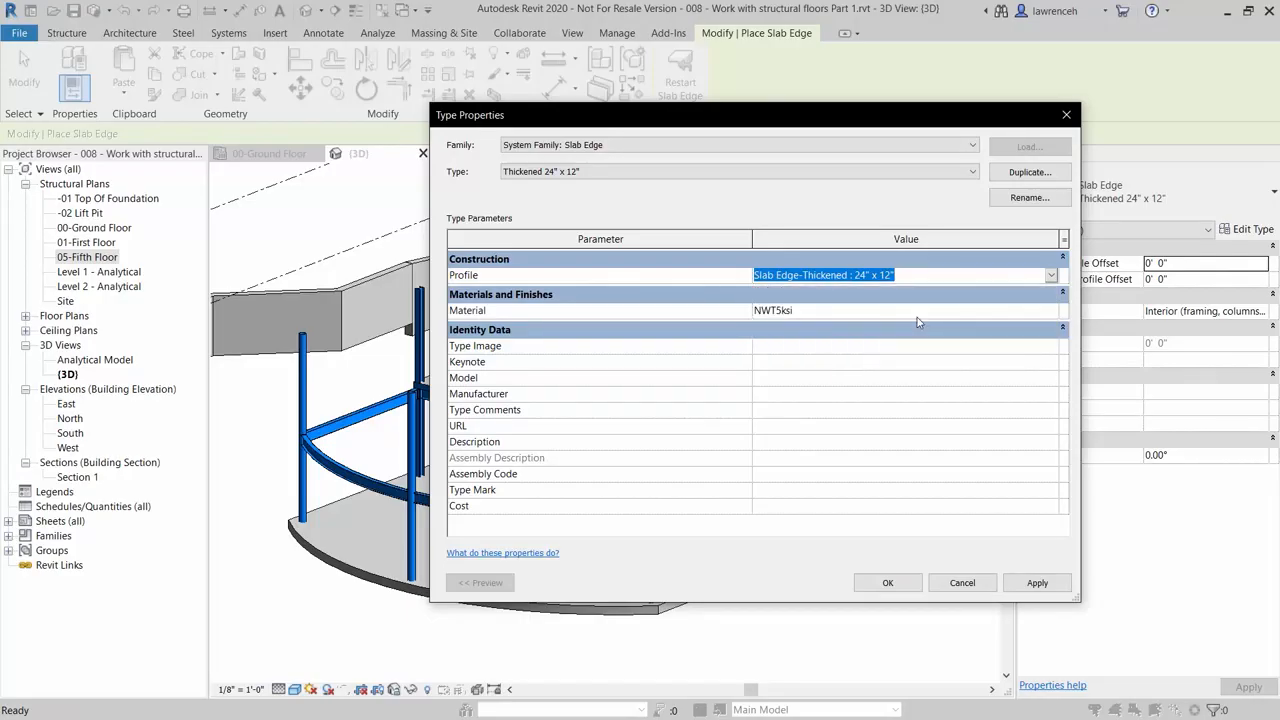
{"action": "left_click", "coordinate": [852, 311]}
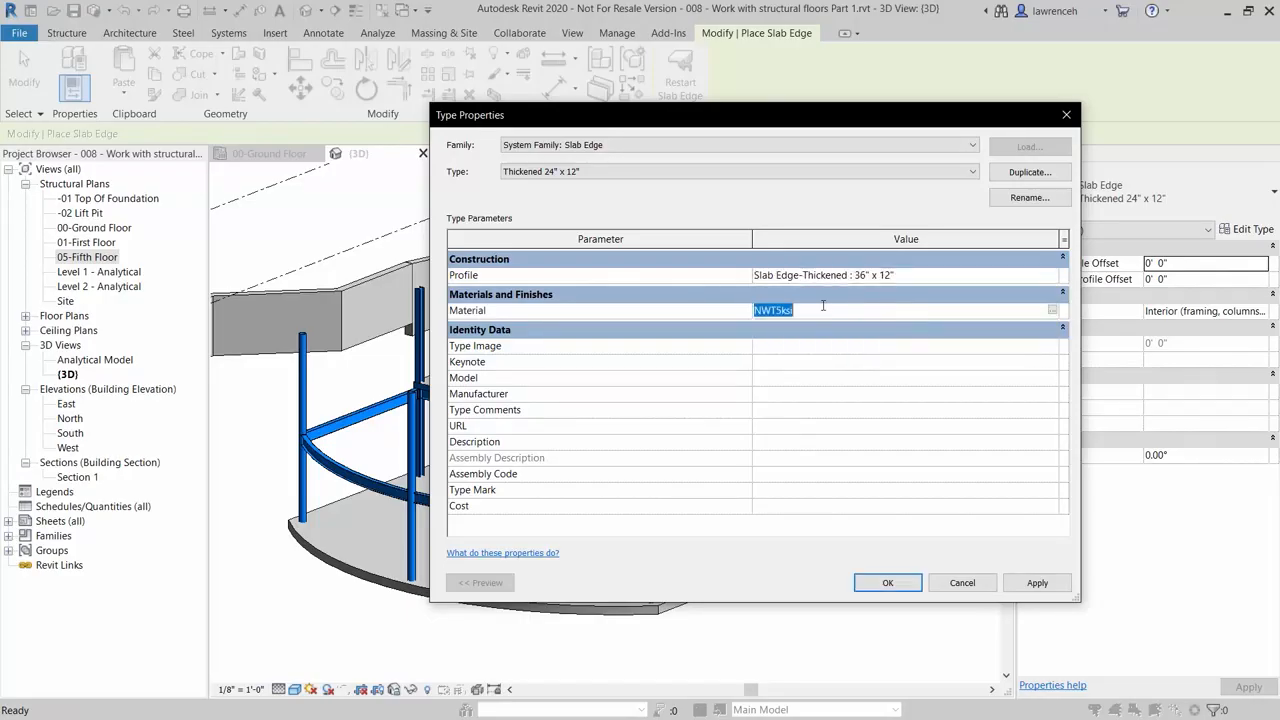
{"action": "left_click", "coordinate": [1055, 273]}
Rename the slab edge type to Thickened 36" x 12" and accept the type properties.
{"action": "left_click", "coordinate": [1012, 198]}
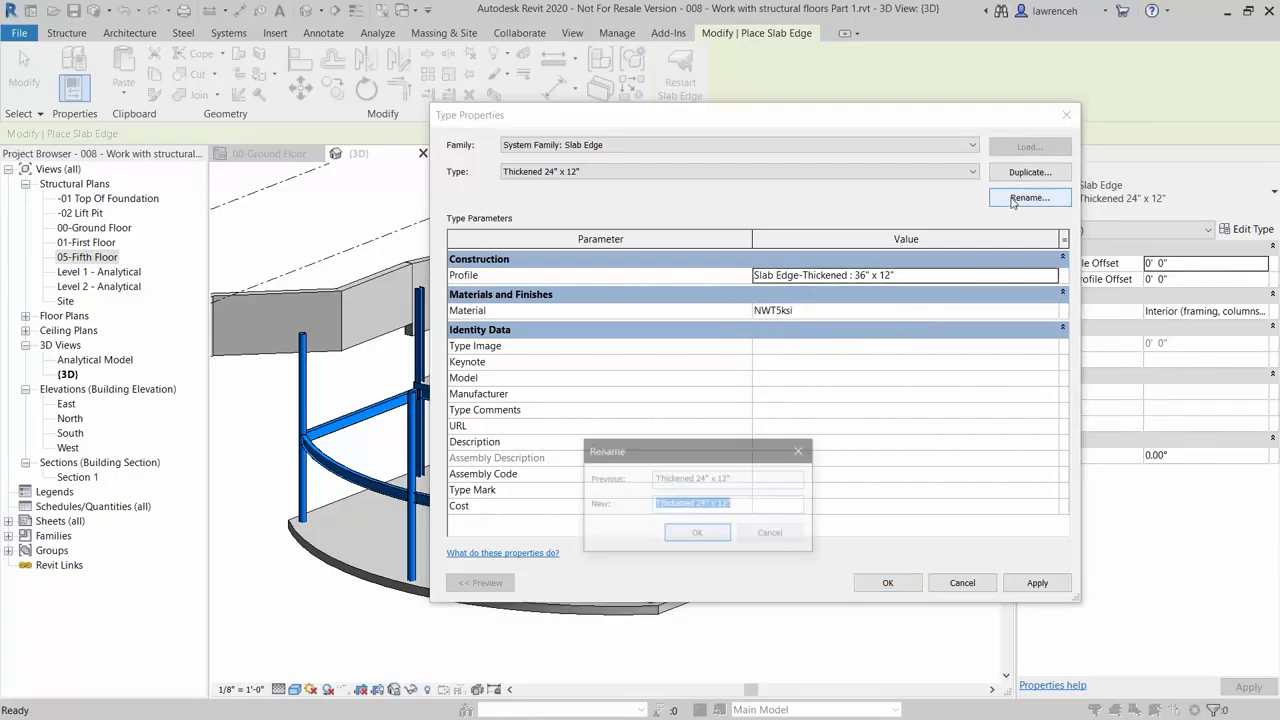
{"action": "left_click", "coordinate": [706, 503]}
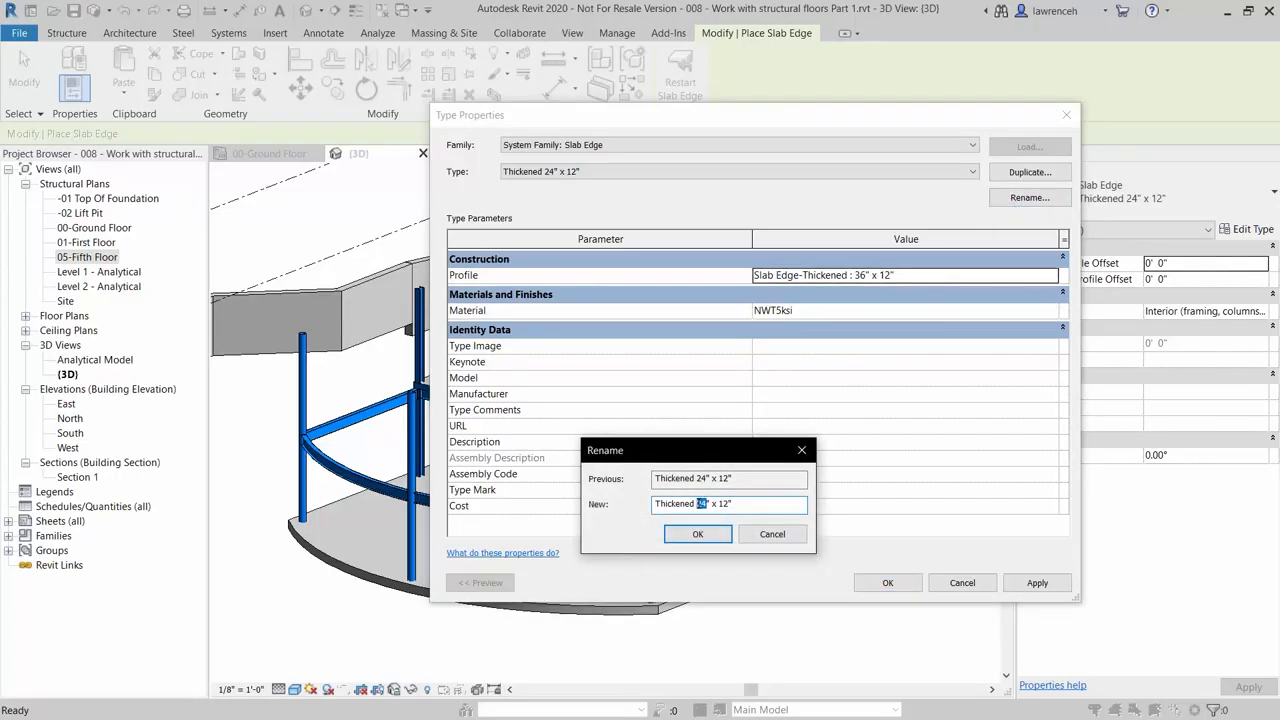
{"action": "type", "text": "36"}
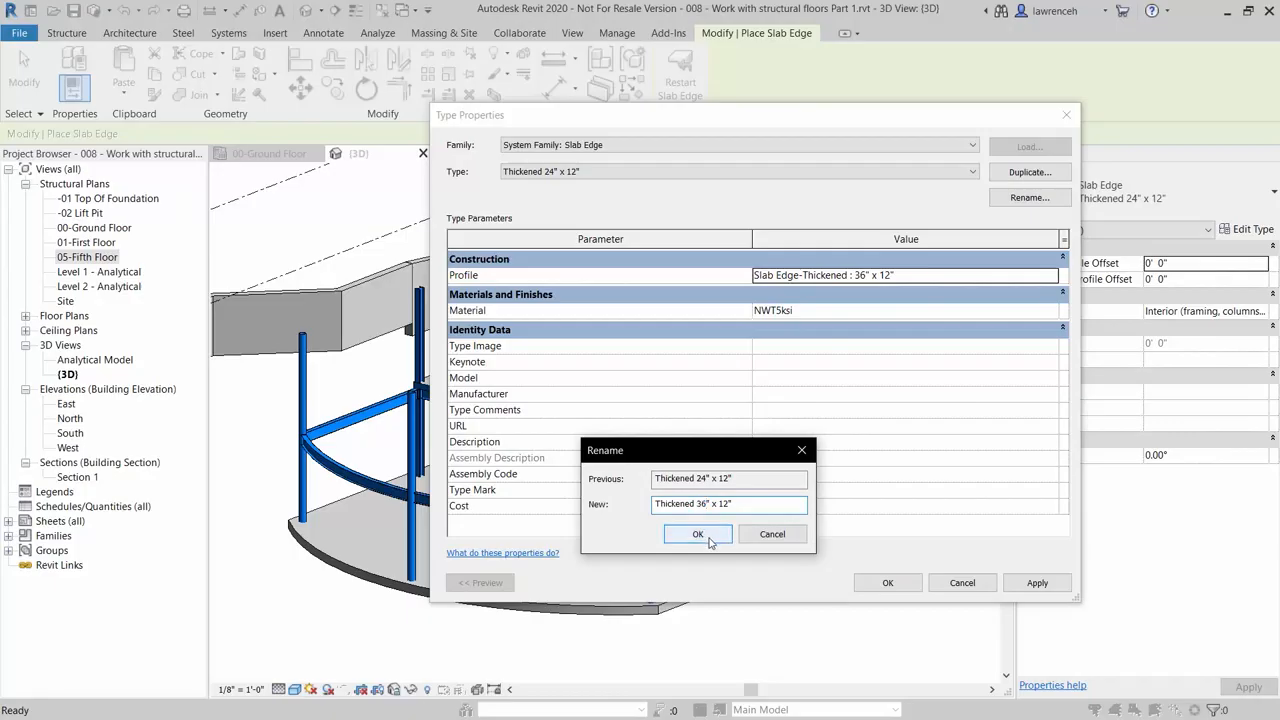
{"action": "left_click", "coordinate": [710, 537]}
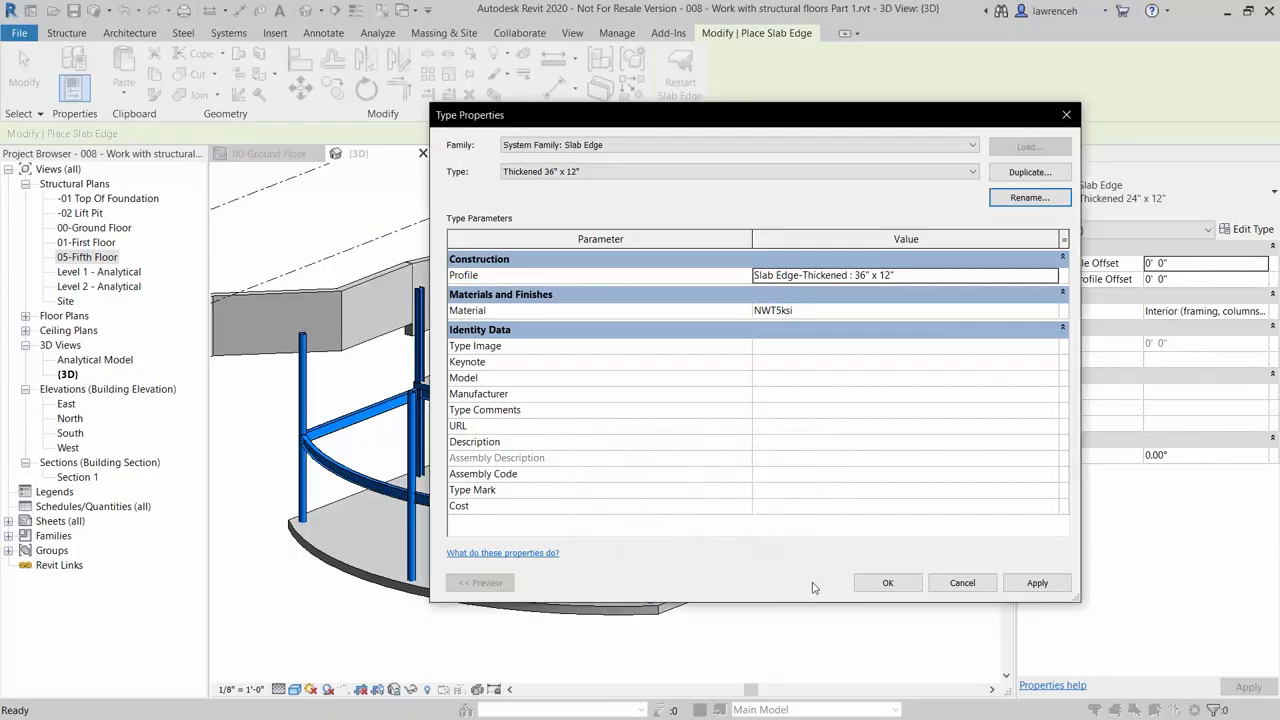
{"action": "left_click", "coordinate": [870, 585]}
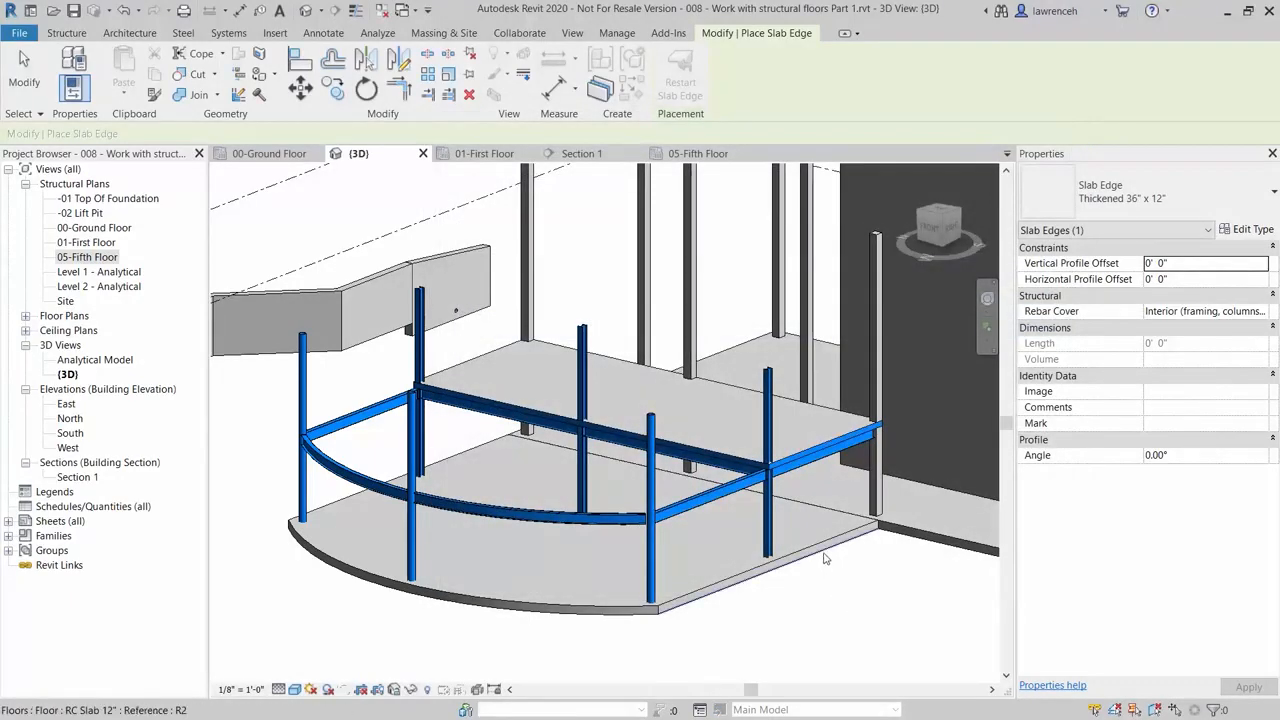
Place the thickened slab edge along both straight sides and the curved front of the projecting ground floor slab.
{"action": "left_click", "coordinate": [826, 570]}
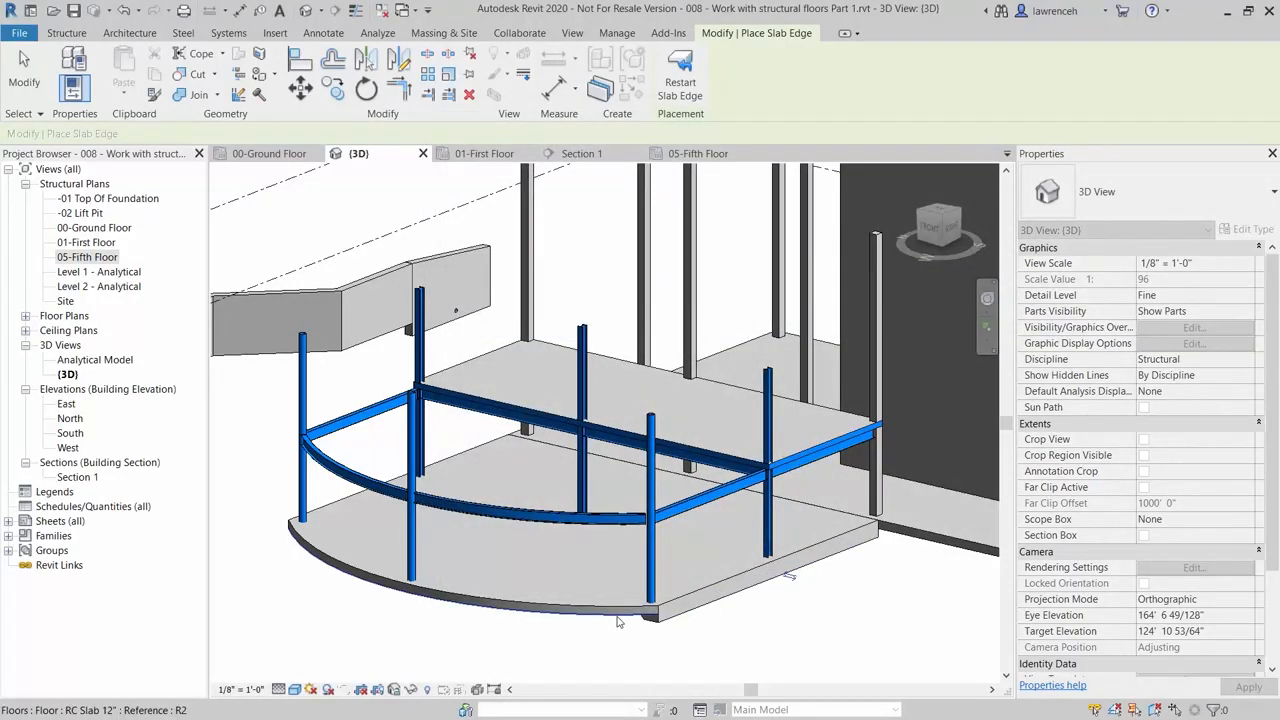
{"action": "middle_click_drag", "start_coordinate": [619, 650], "coordinate": [438, 622], "text": "shift"}
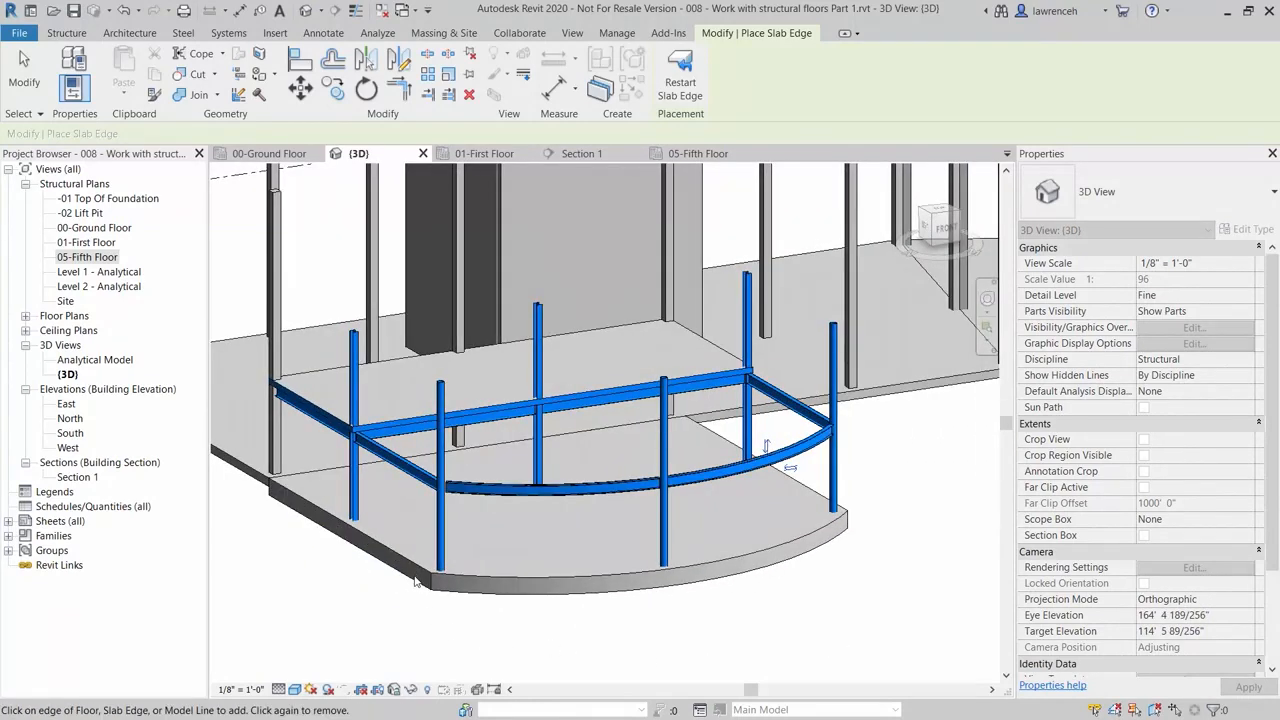
{"action": "middle_click_drag", "start_coordinate": [755, 607], "coordinate": [718, 609]}
{"action": "middle_click_drag", "start_coordinate": [810, 591], "coordinate": [770, 598], "text": "shift"}
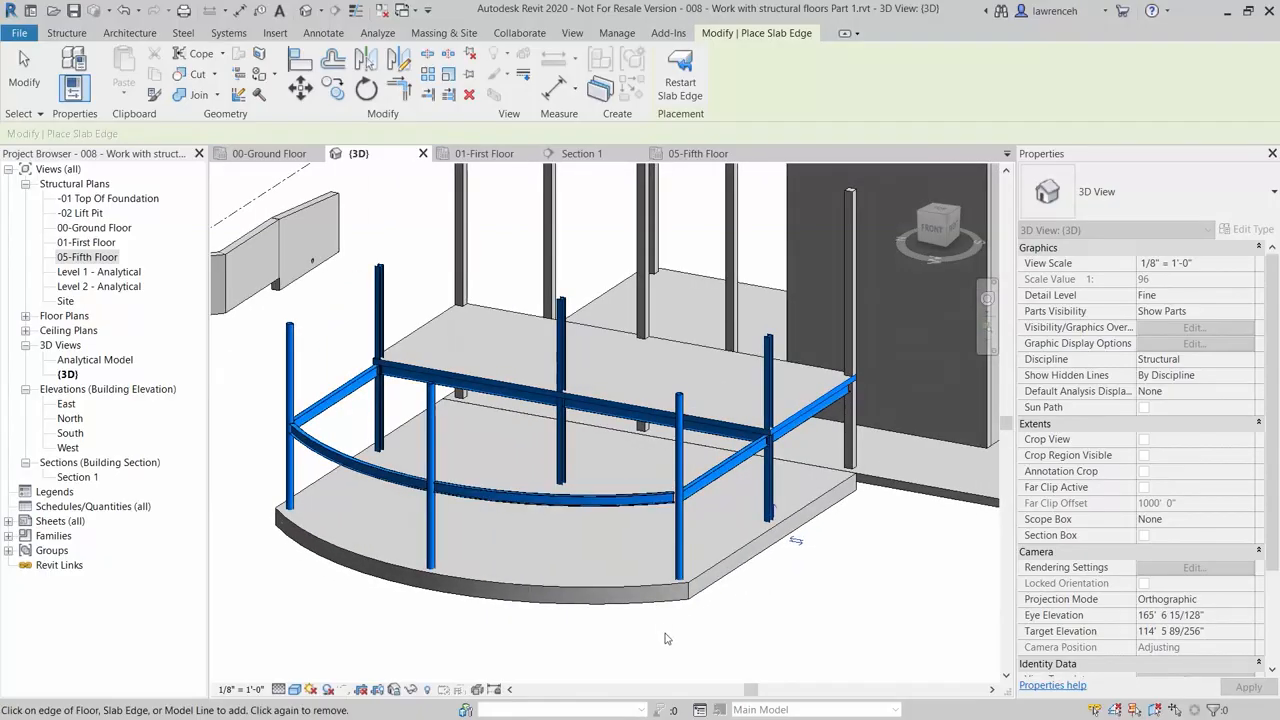
Try flipping the slab edge to the outside of the slab and flip it back underneath.
{"action": "left_click", "coordinate": [796, 542]}
{"action": "key", "text": "Escape"}
{"action": "key", "text": "Escape"}
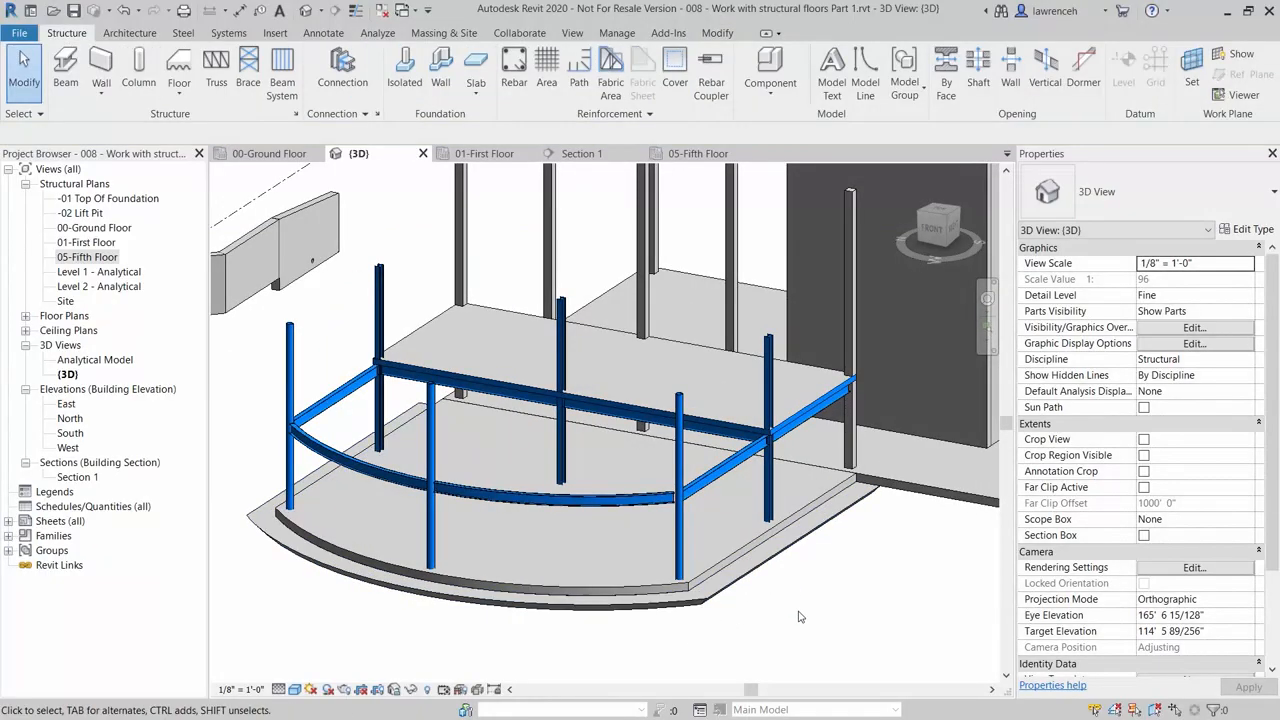
{"action": "left_click", "coordinate": [785, 560]}
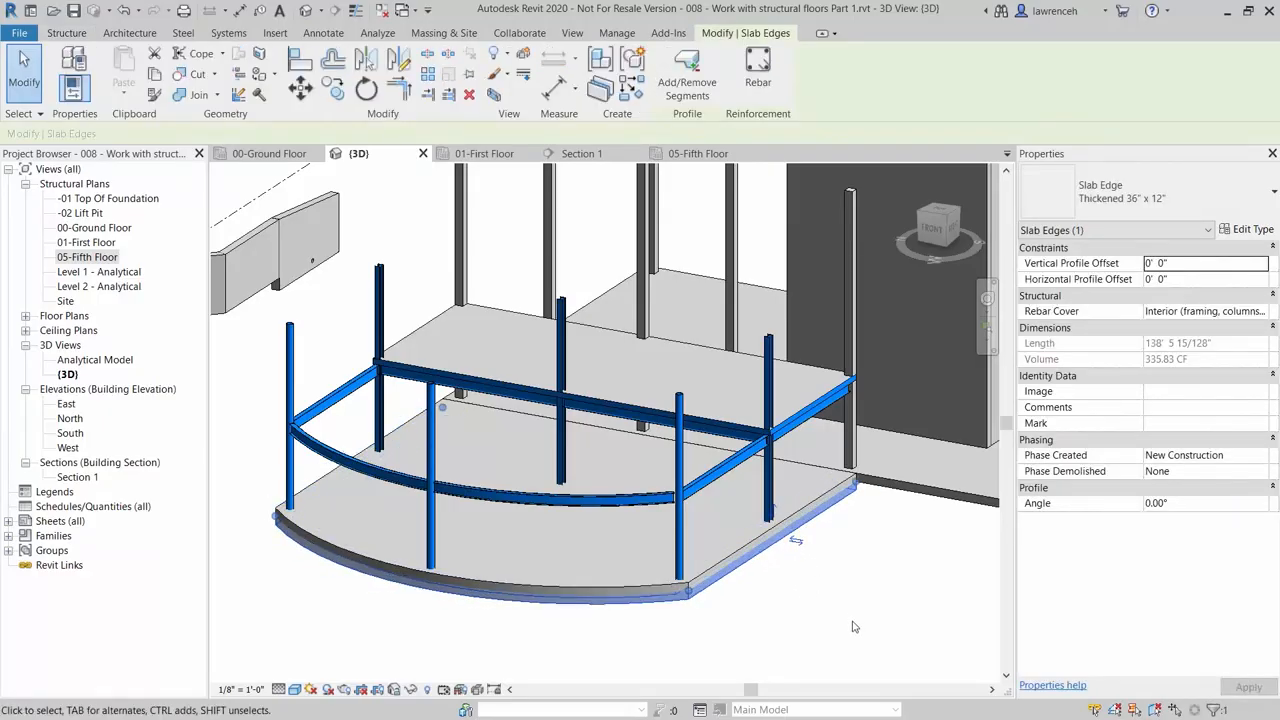
{"action": "left_click", "coordinate": [825, 625]}
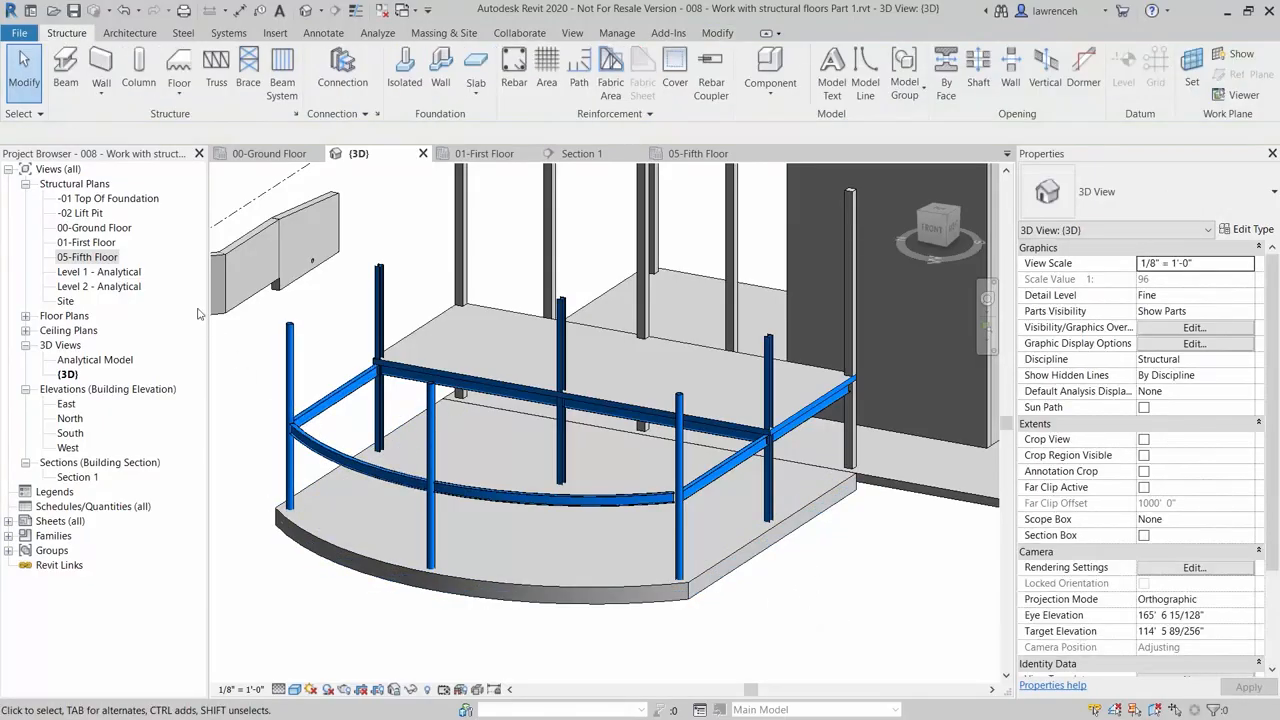
In the 00-Ground Floor plan, draw a short horizontal section across the slab edge at grid 1, between grids D and E.
{"action": "left_click", "coordinate": [265, 157]}
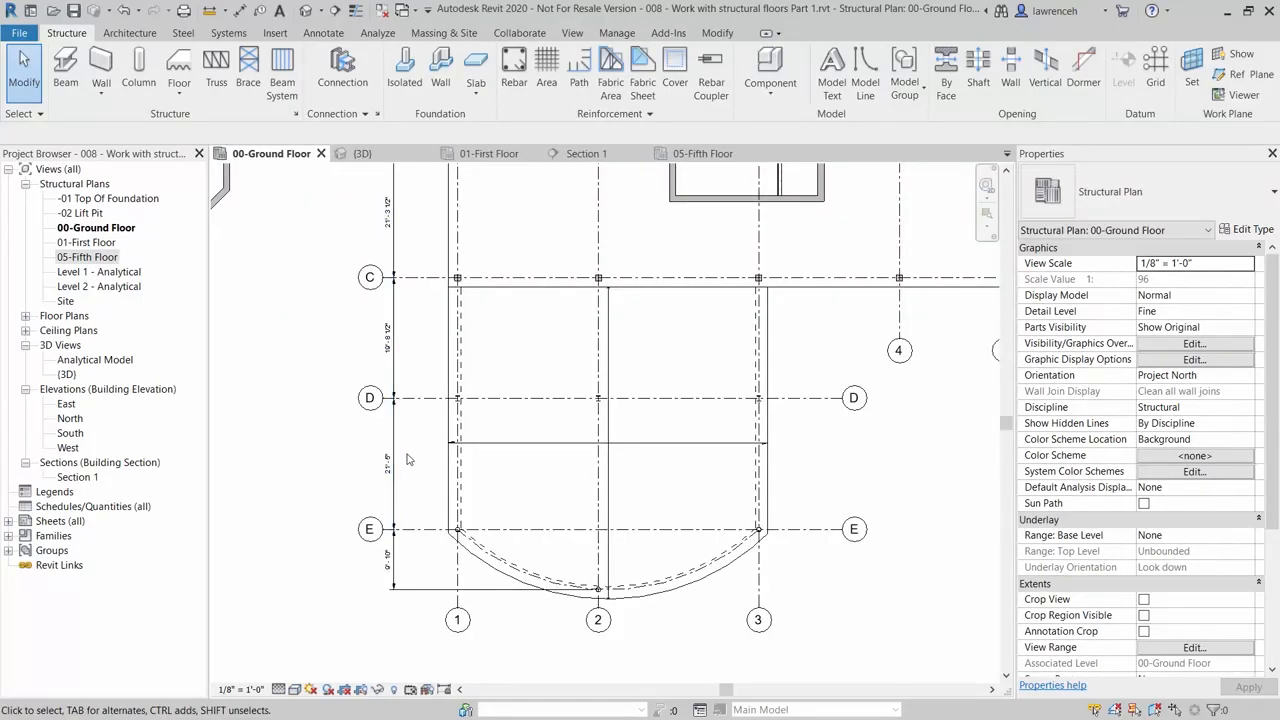
{"action": "left_click", "coordinate": [336, 10]}
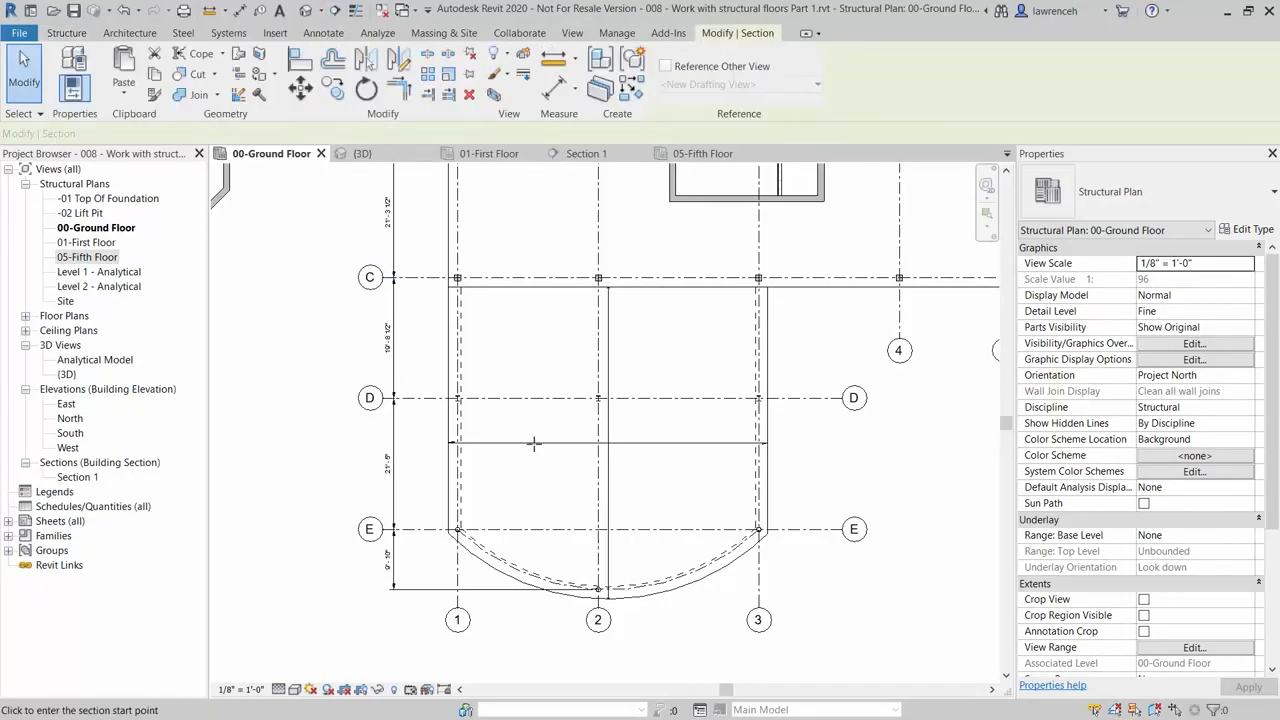
{"action": "left_click", "coordinate": [420, 474]}
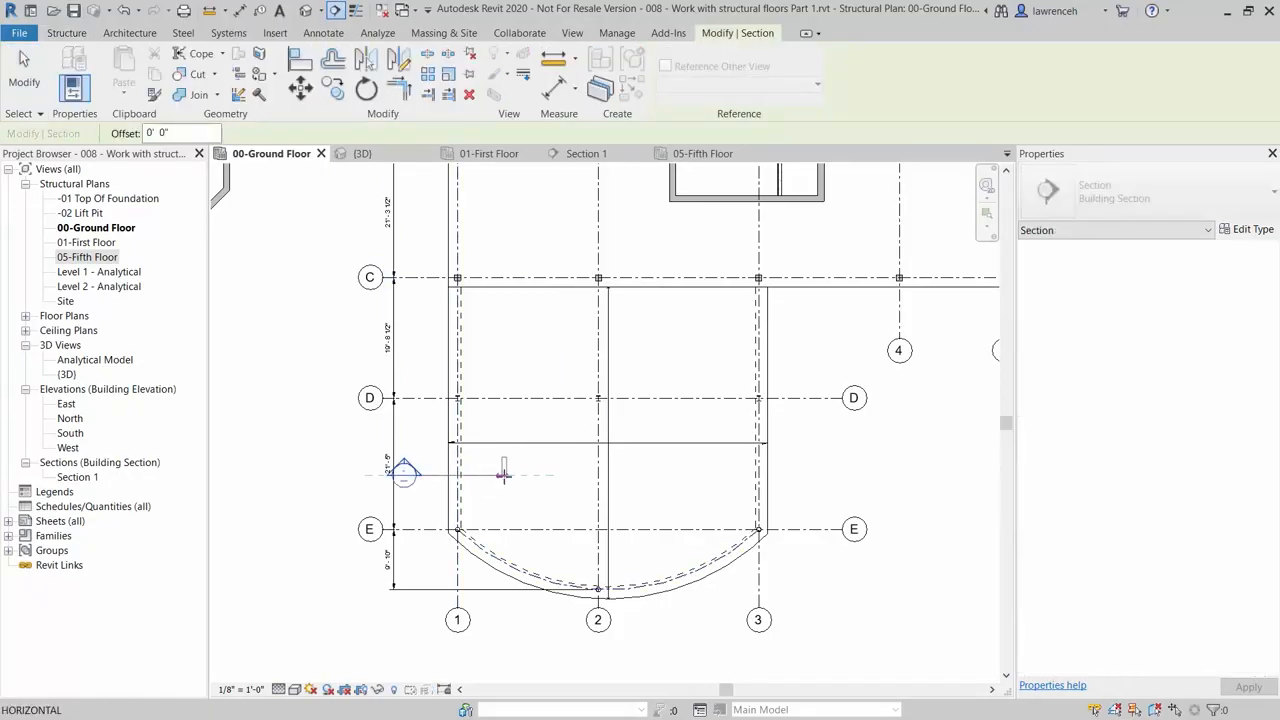
{"action": "left_click", "coordinate": [508, 474]}
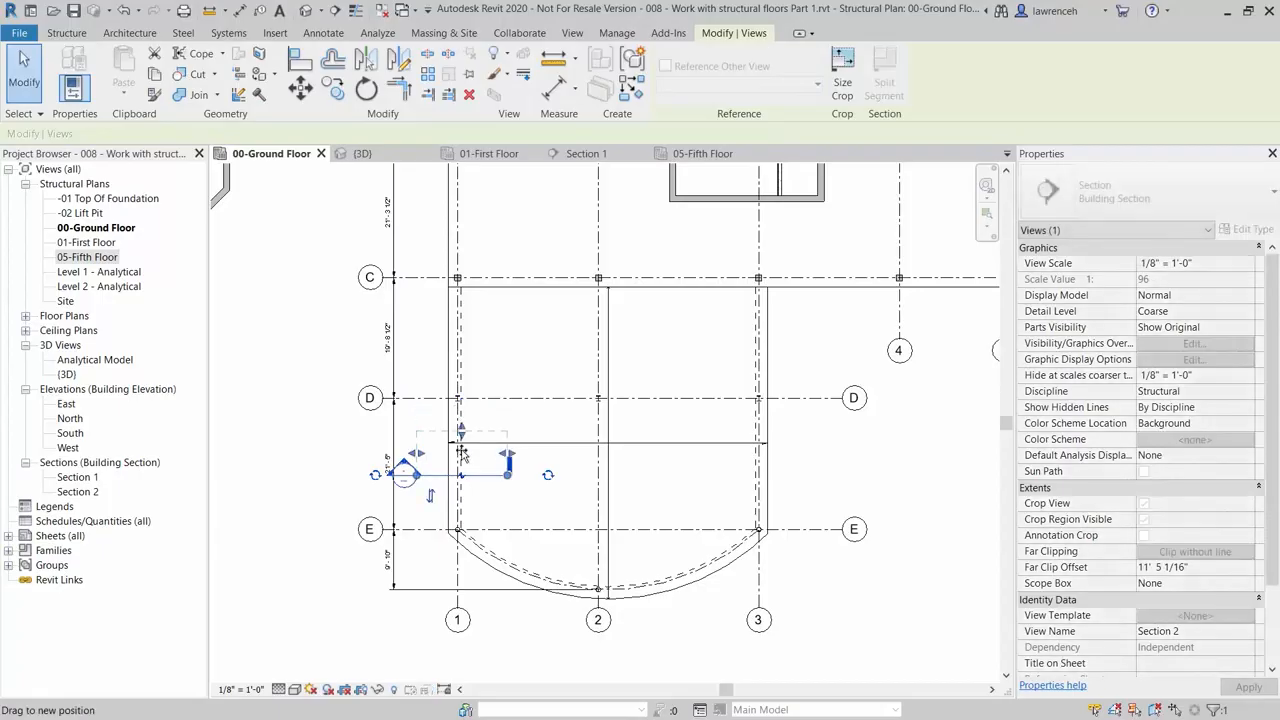
{"action": "left_click", "coordinate": [349, 467]}
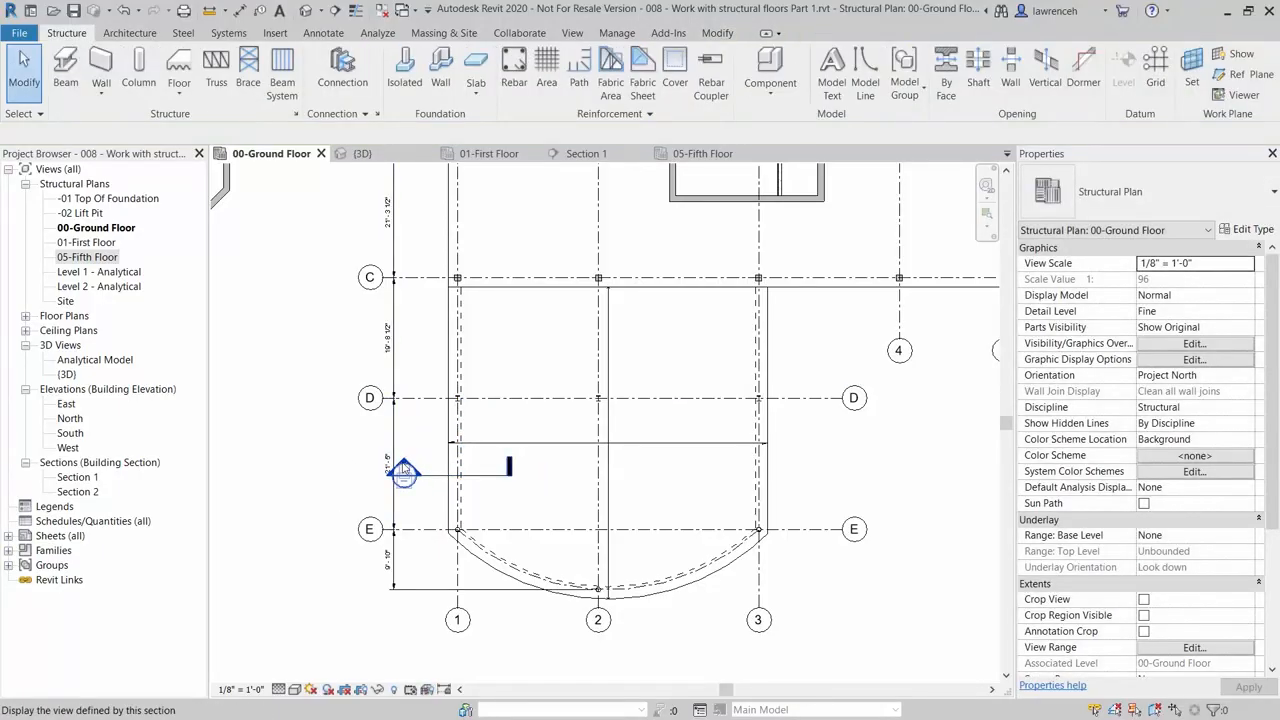
Open the new section view and set its scale to 1" = 1'-0" and its detail level to Fine.
{"action": "double_click", "coordinate": [403, 470]}
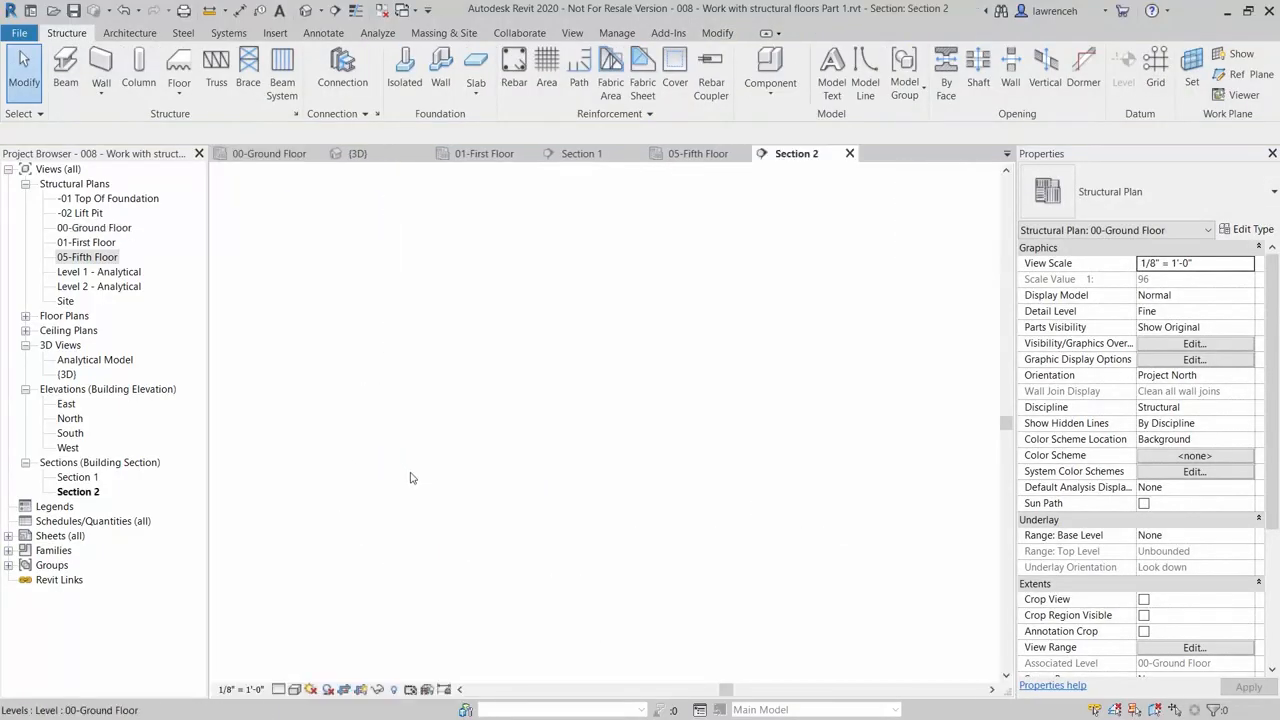
{"action": "left_click", "coordinate": [241, 689]}
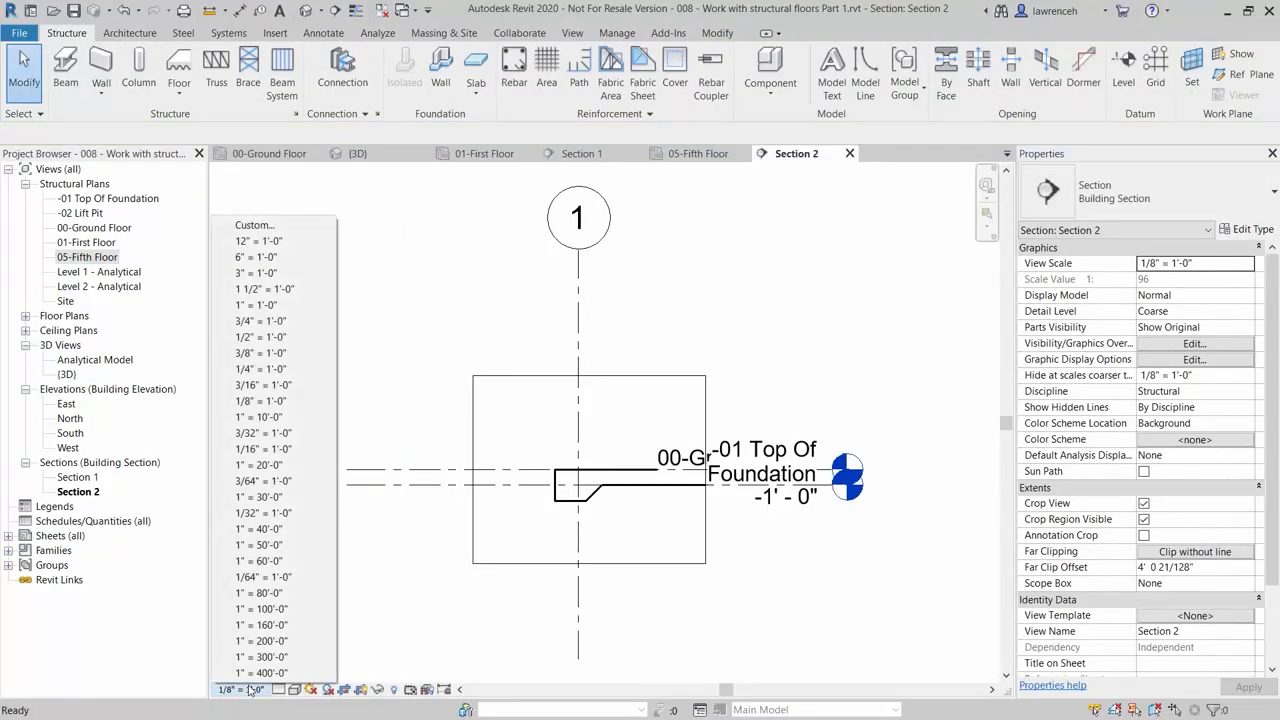
{"action": "left_click", "coordinate": [270, 305]}
{"action": "left_click", "coordinate": [294, 689]}
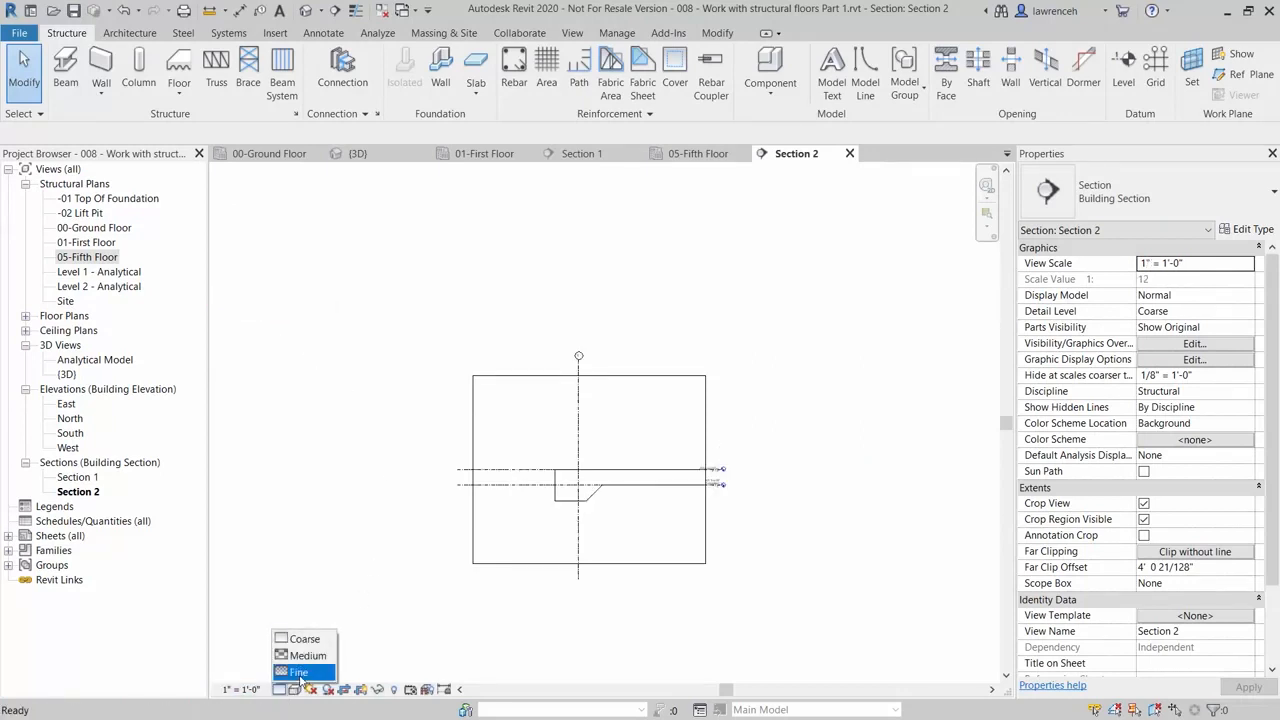
{"action": "left_click", "coordinate": [300, 671]}
{"action": "scroll", "coordinate": [575, 500], "scroll_direction": "up", "scroll_amount": 6}
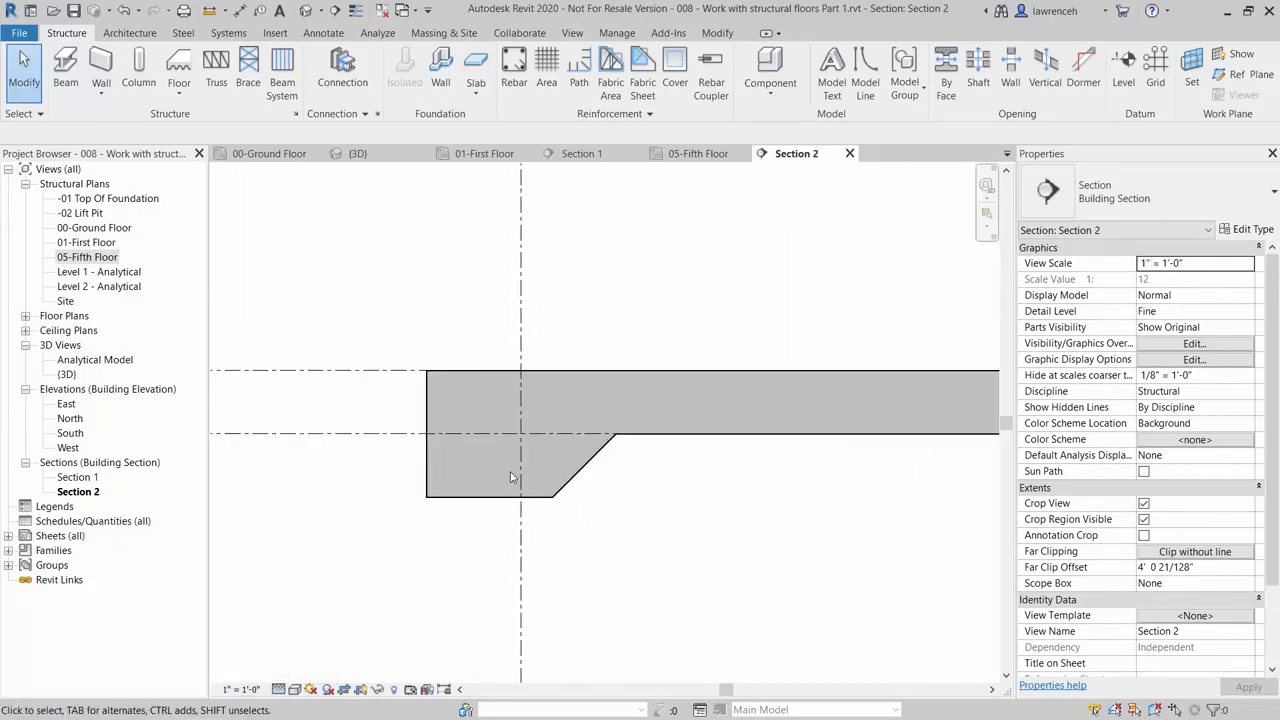